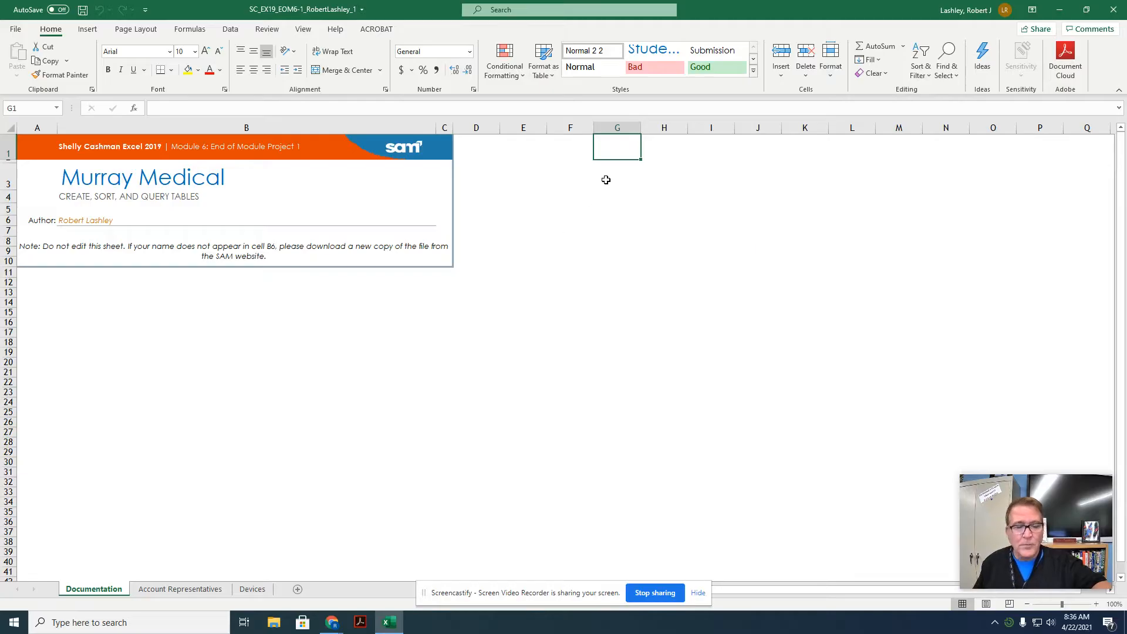
On the Account Representatives sheet, format the range A10:I29 as a table with headers using the dark green Medium style with banded rows
{"action": "left_click", "coordinate": [188, 589]}
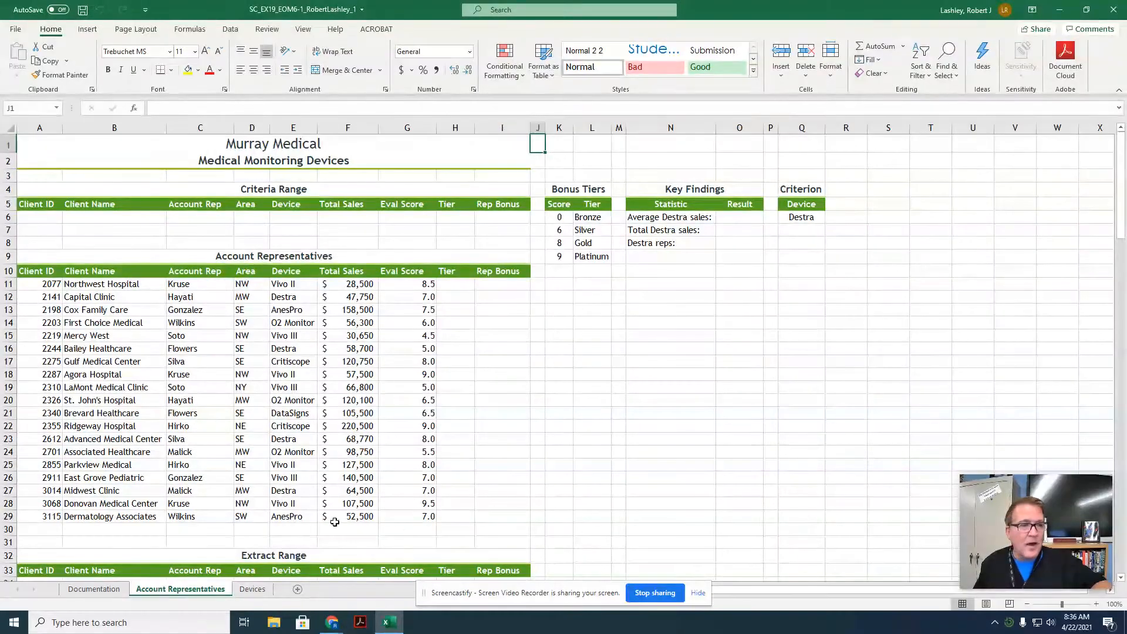
{"action": "left_click_drag", "start_coordinate": [36, 270], "coordinate": [503, 515]}
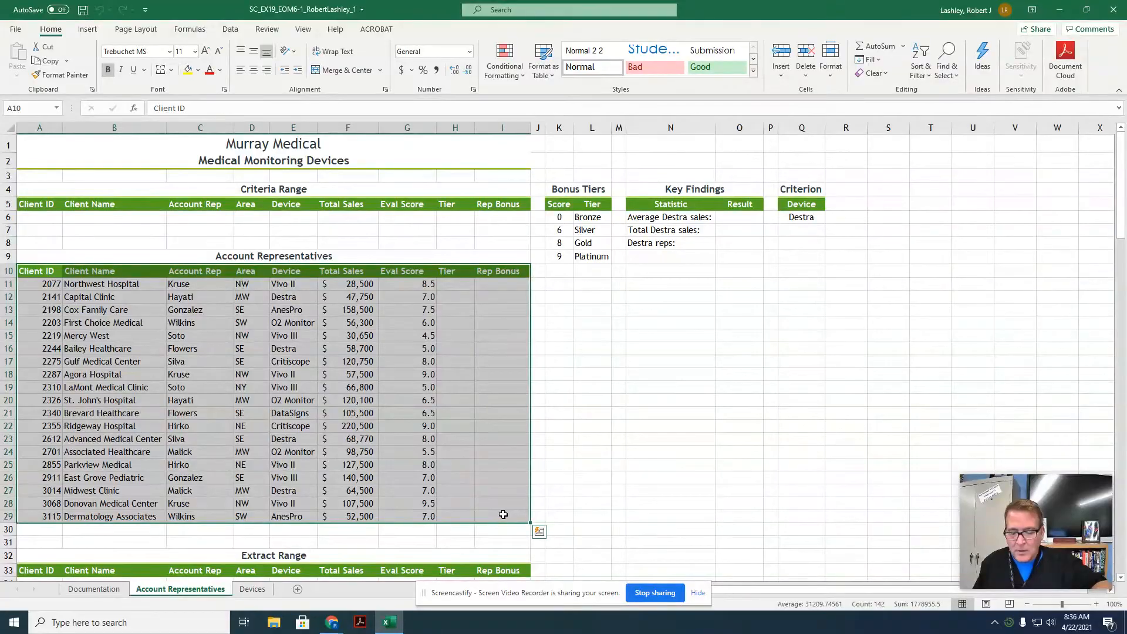
{"action": "left_click", "coordinate": [541, 73]}
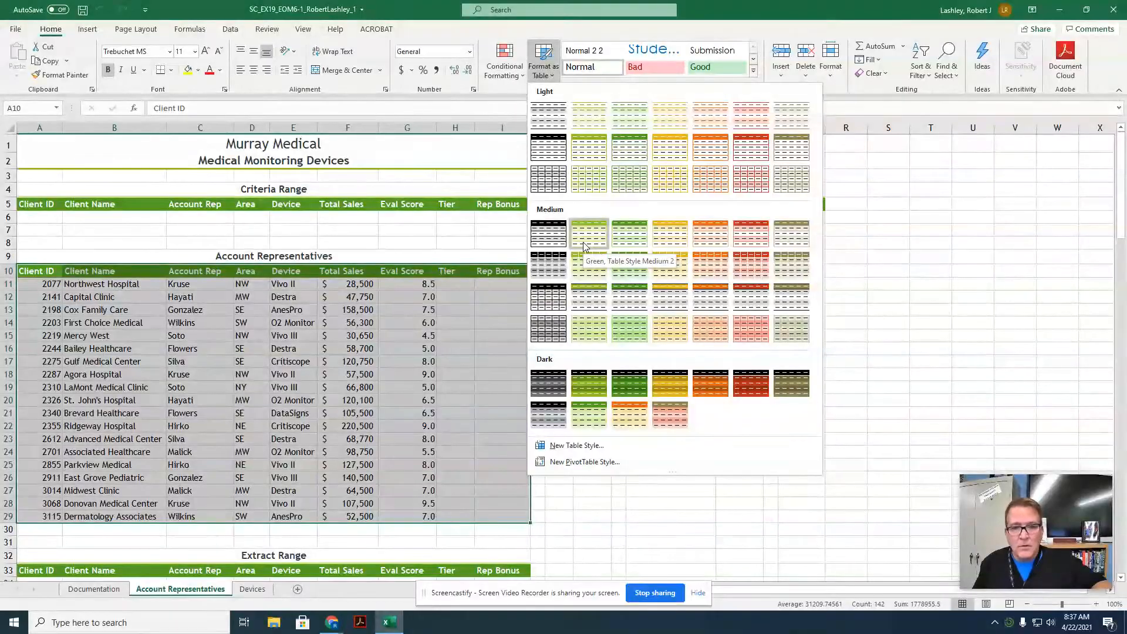
{"action": "left_click", "coordinate": [619, 242]}
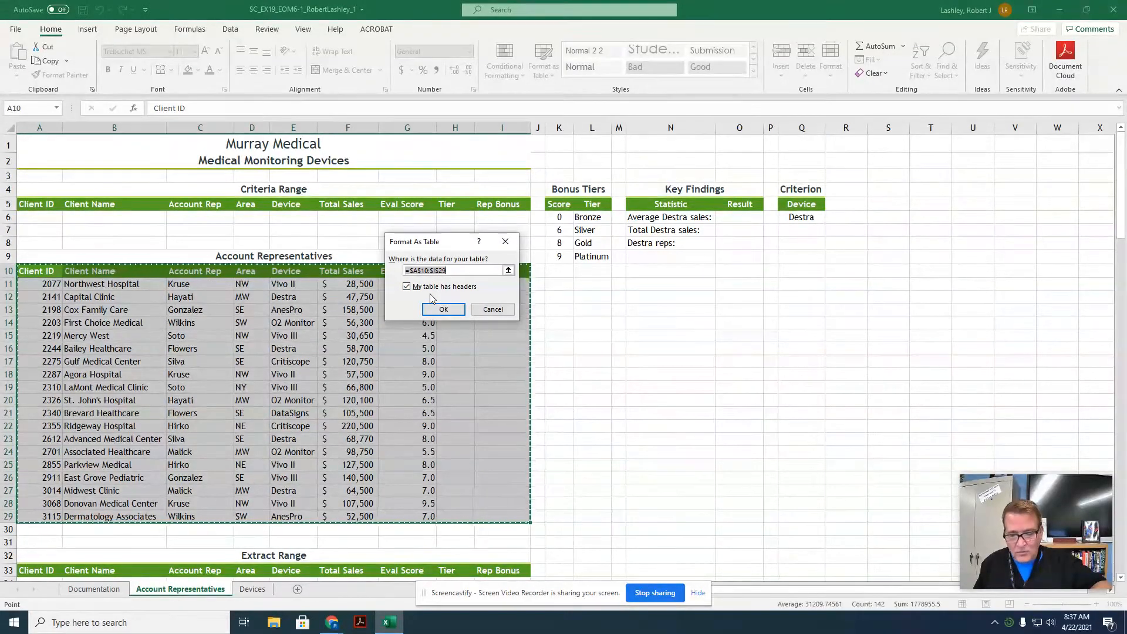
{"action": "left_click", "coordinate": [437, 309]}
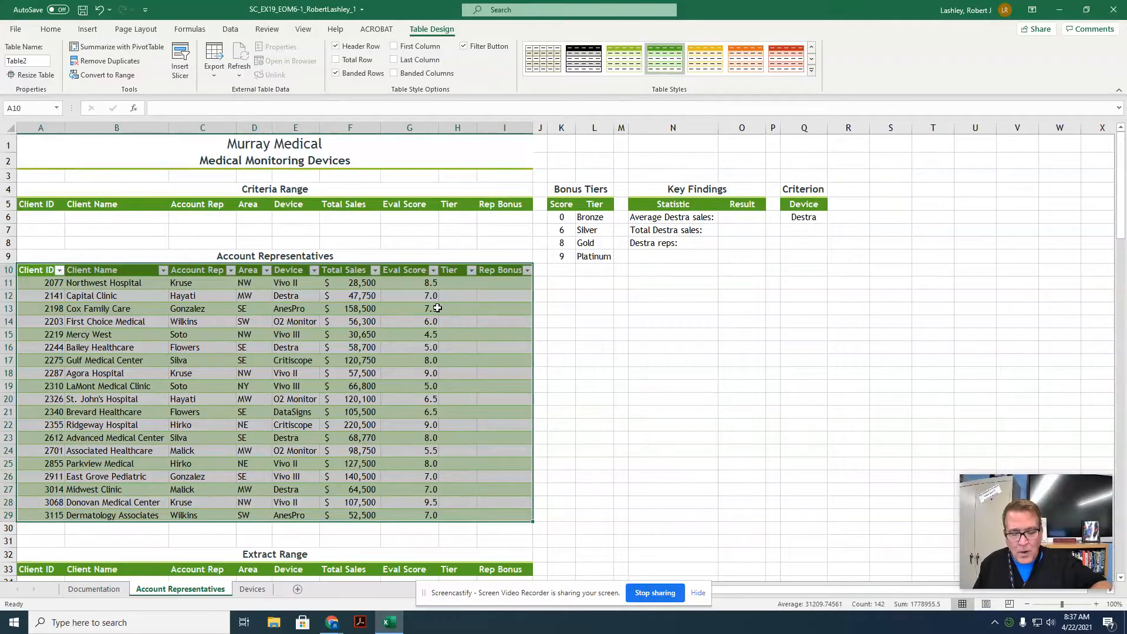
{"action": "left_click", "coordinate": [249, 387]}
{"action": "left_click_drag", "start_coordinate": [42, 271], "coordinate": [495, 514]}
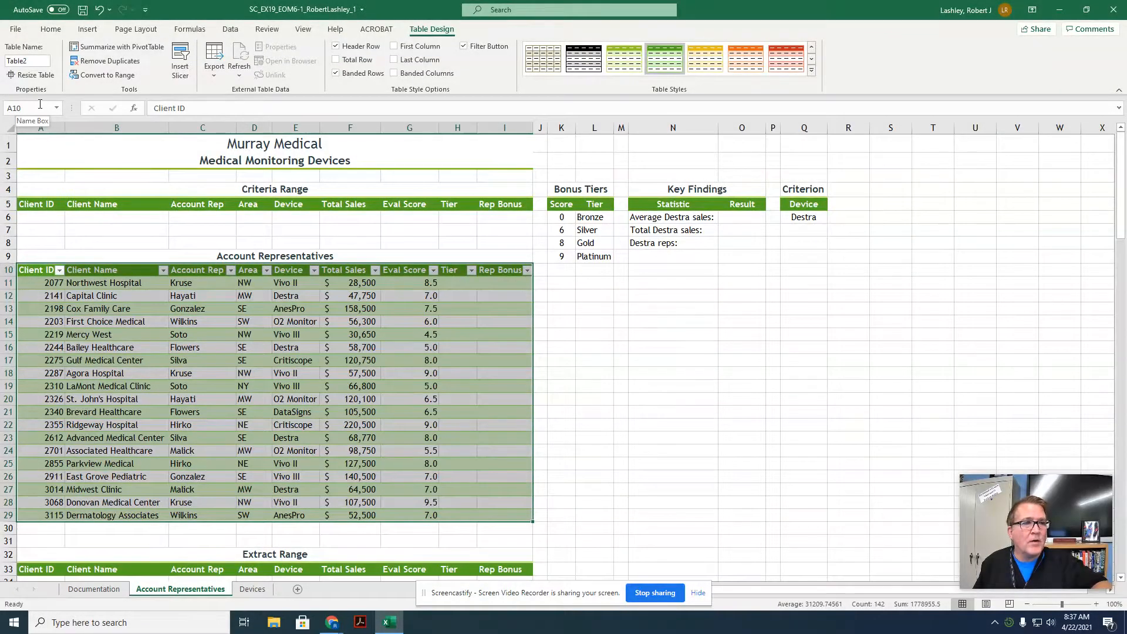
{"action": "left_click", "coordinate": [184, 30]}
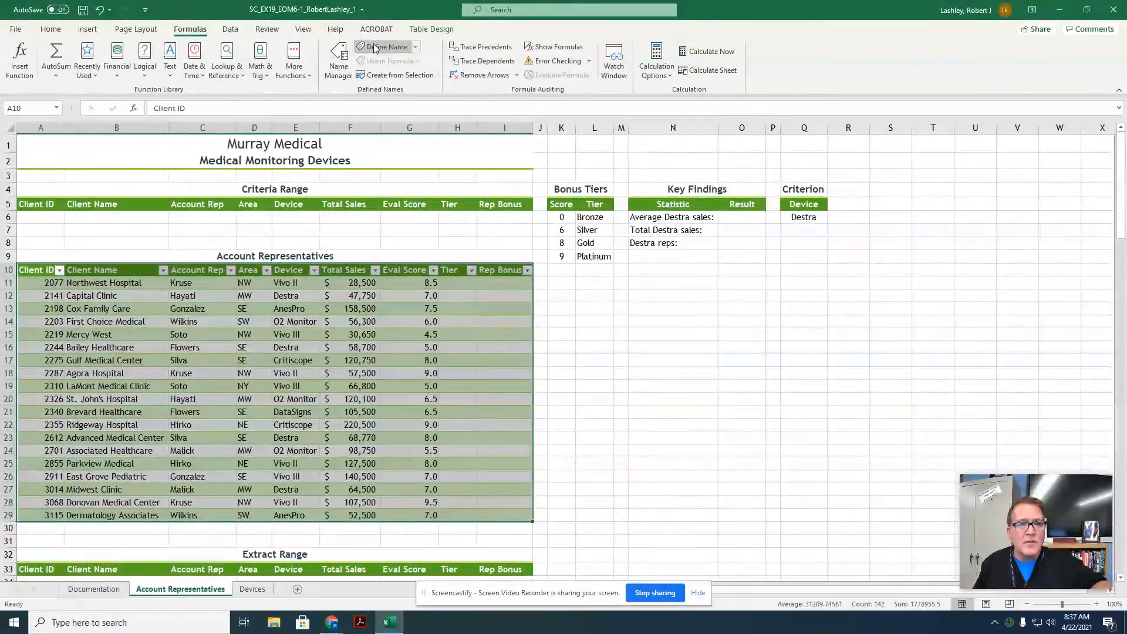
{"action": "left_click", "coordinate": [385, 79]}
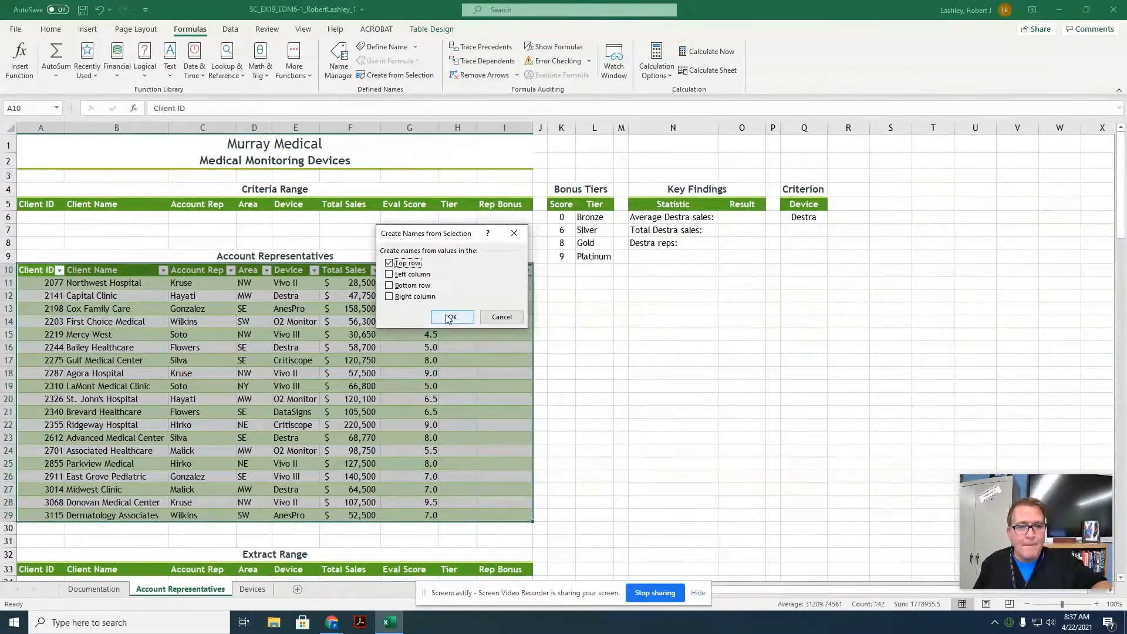
{"action": "left_click", "coordinate": [503, 318]}
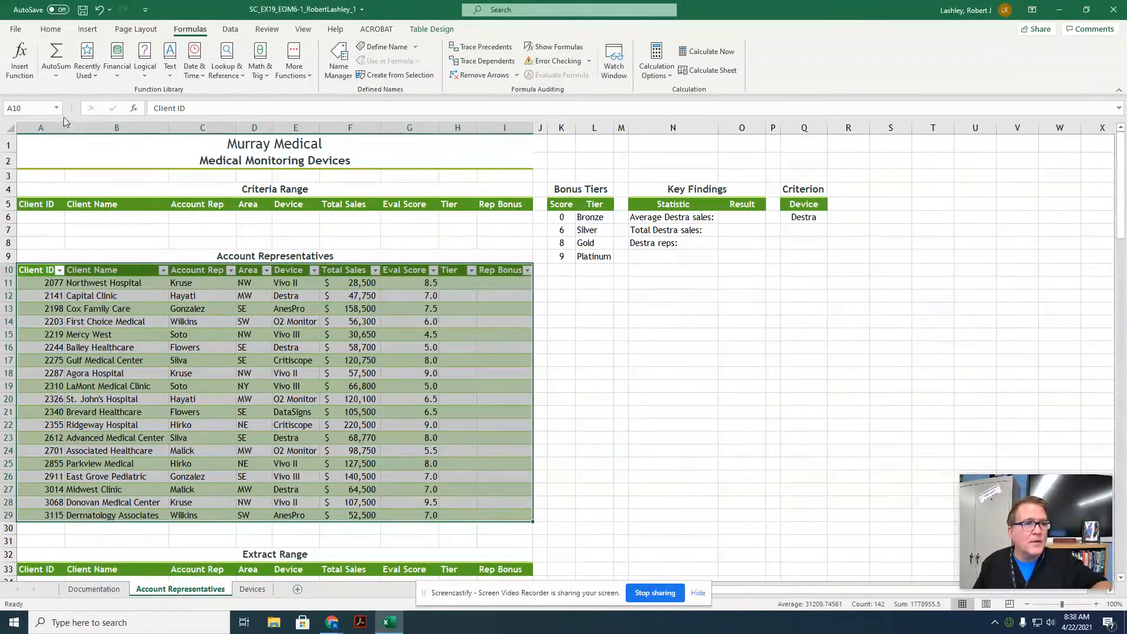
Assign the name AccountReps to the selected account representatives table range
{"action": "left_click", "coordinate": [30, 110]}
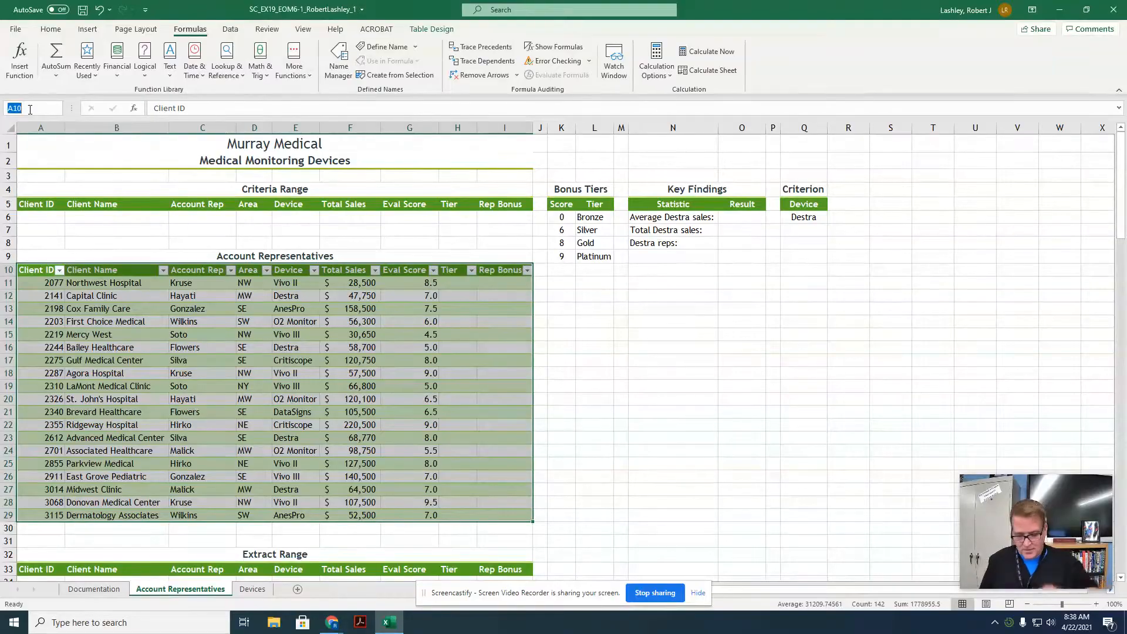
{"action": "type", "text": "Account"}
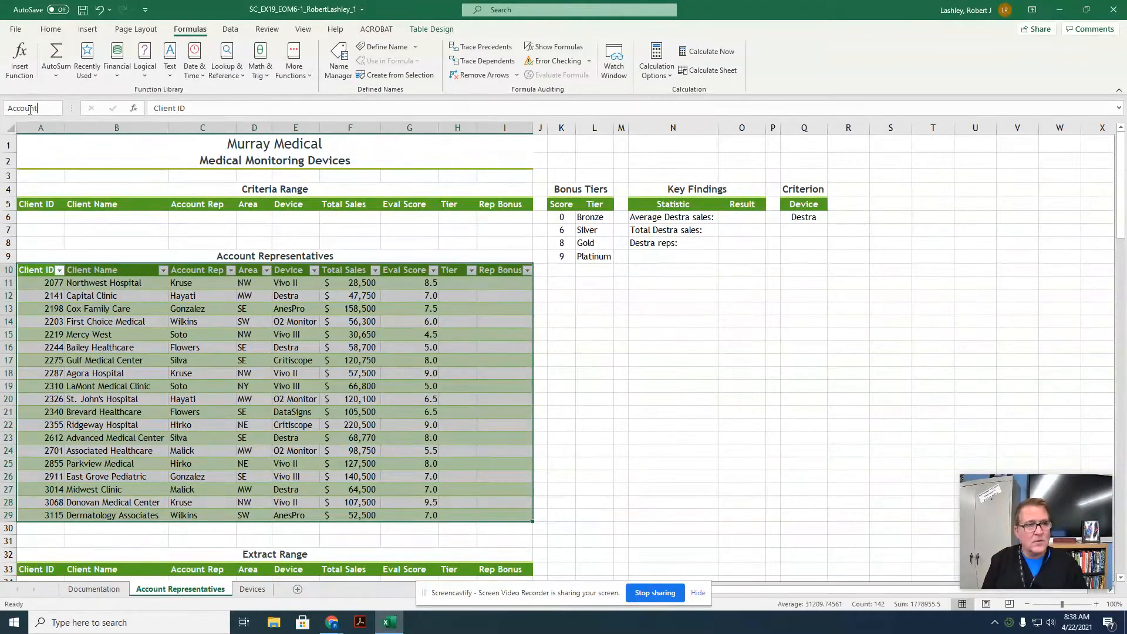
{"action": "type", "text": "Reps"}
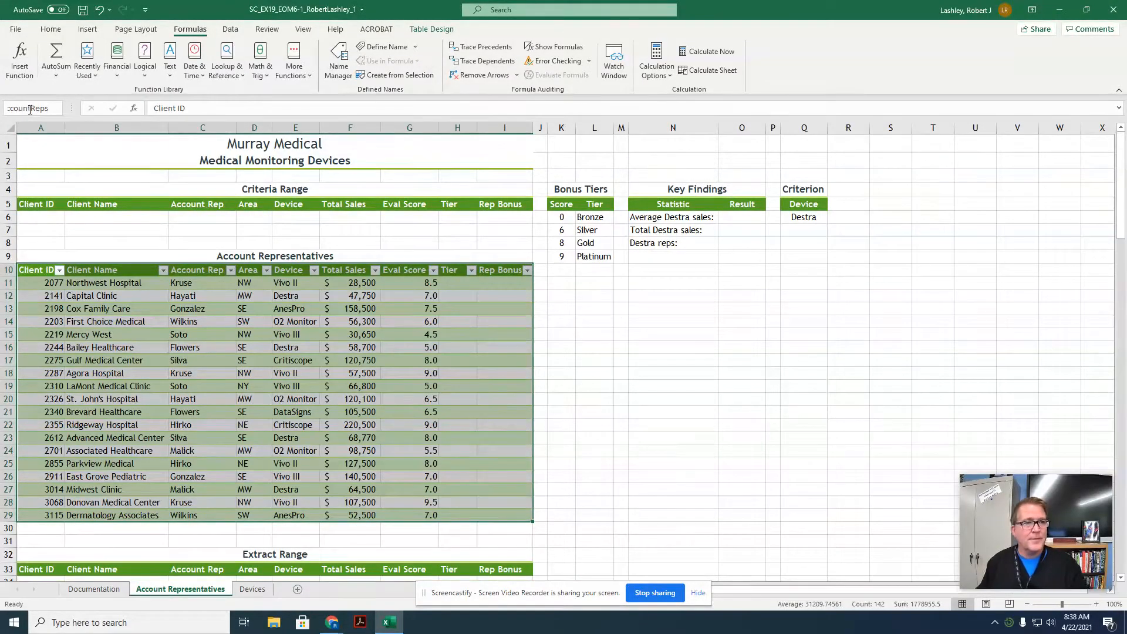
{"action": "key", "text": "Return"}
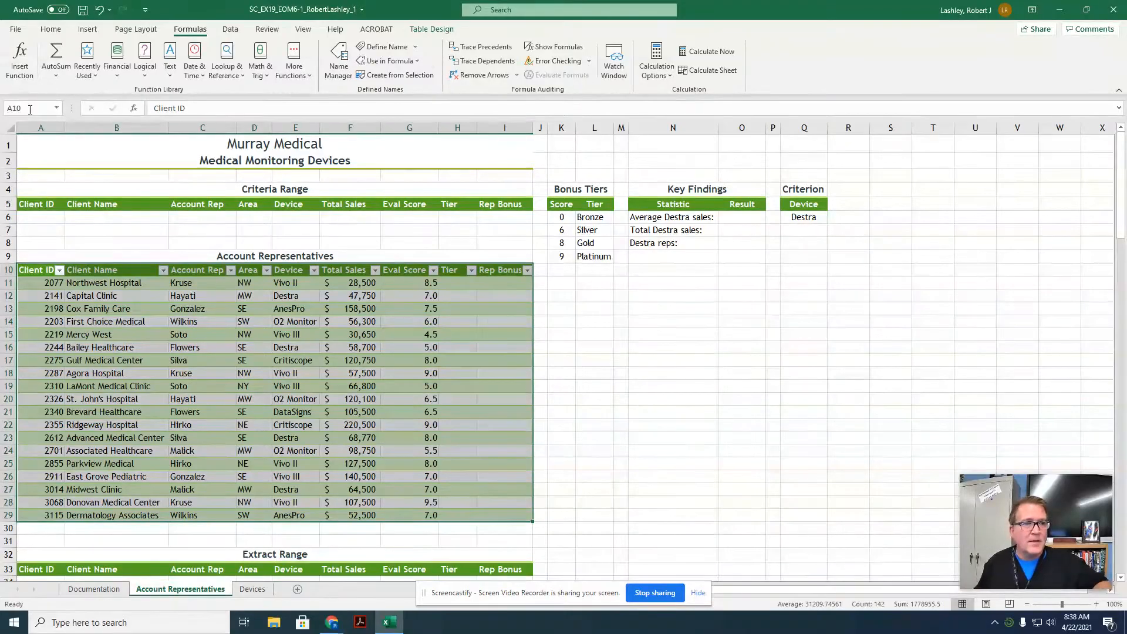
{"action": "left_click", "coordinate": [58, 295]}
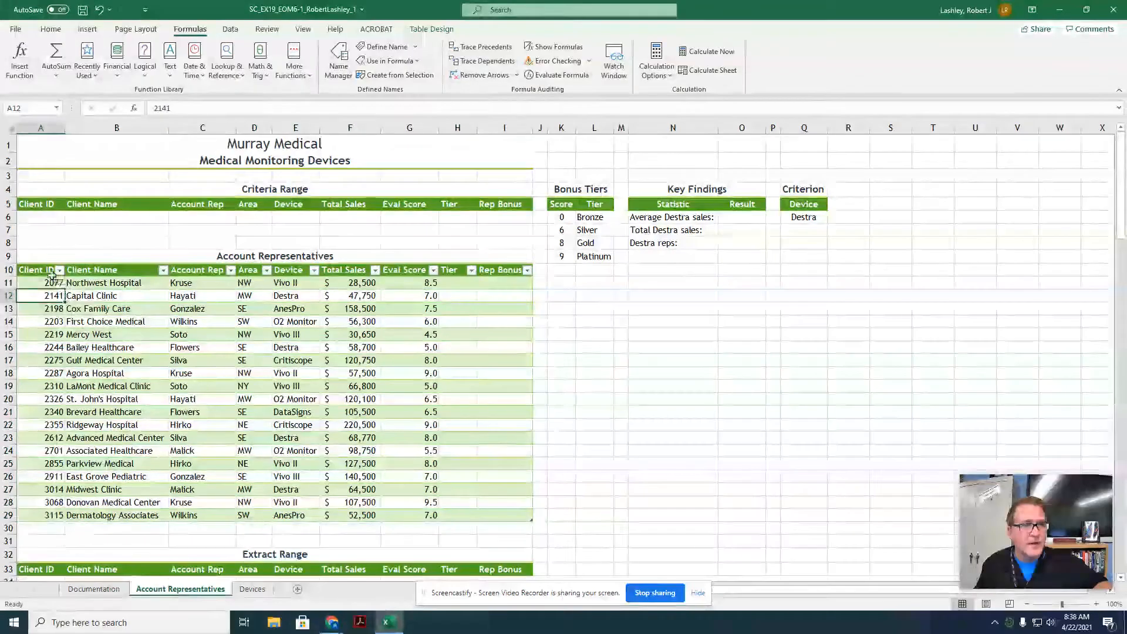
{"action": "left_click", "coordinate": [52, 276]}
{"action": "left_click_drag", "start_coordinate": [47, 272], "coordinate": [130, 288]}
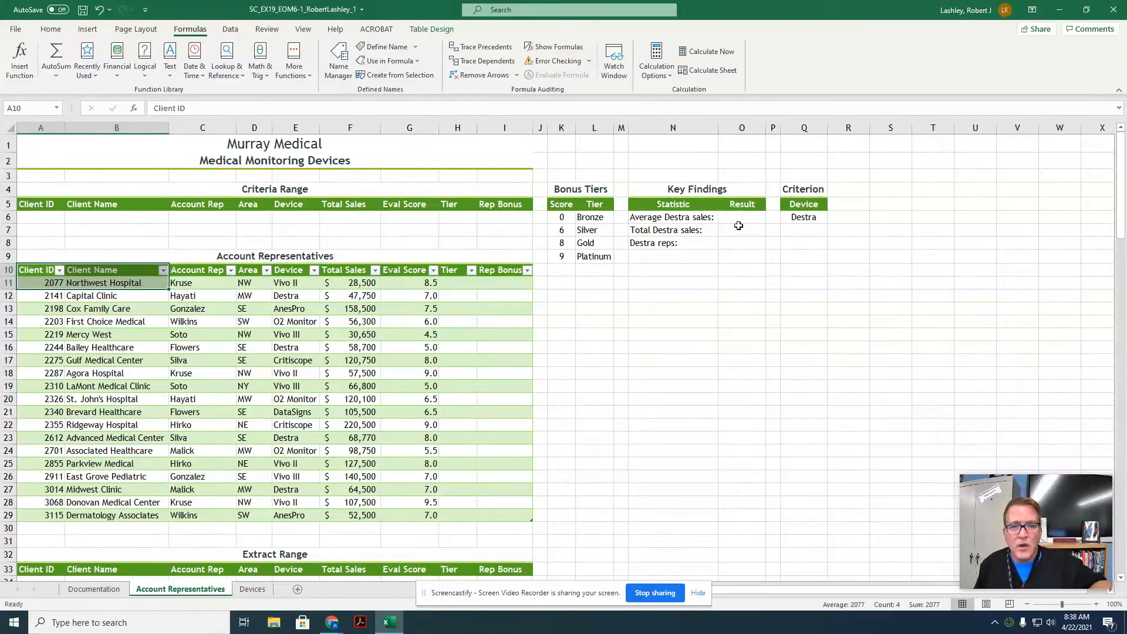
{"action": "left_click", "coordinate": [743, 218]}
{"action": "left_click", "coordinate": [744, 230]}
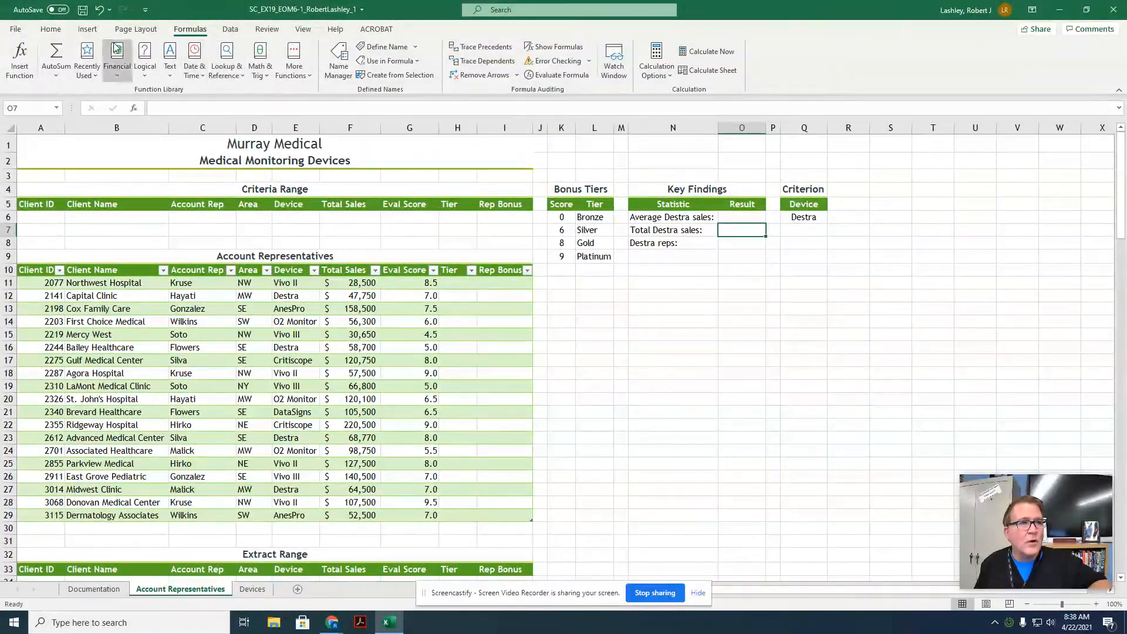
{"action": "left_click", "coordinate": [231, 29]}
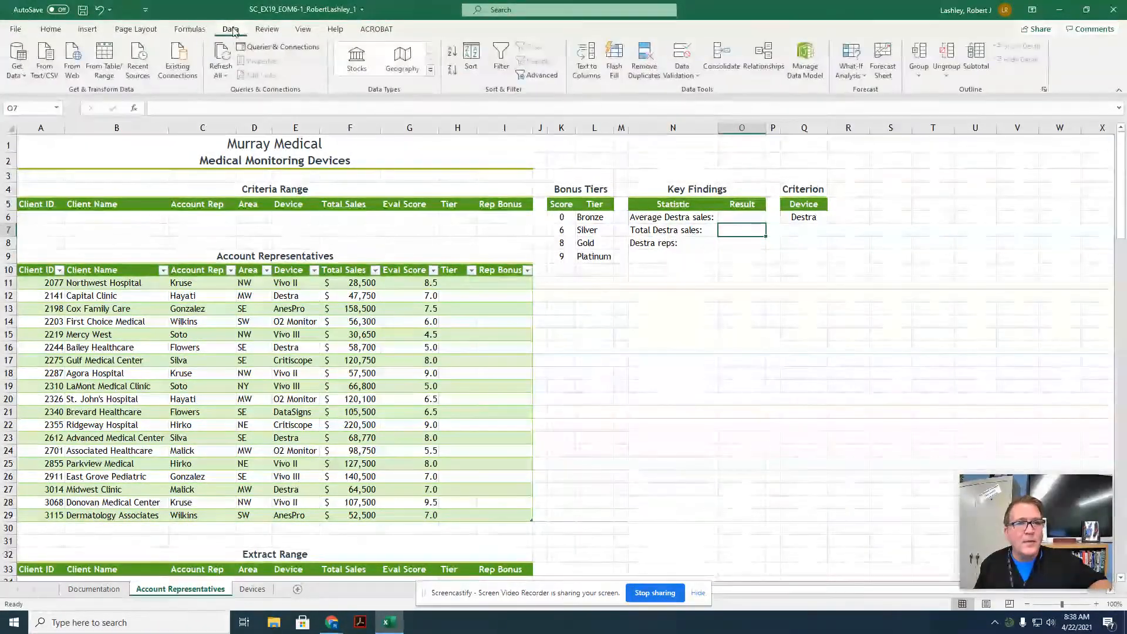
{"action": "left_click", "coordinate": [472, 65]}
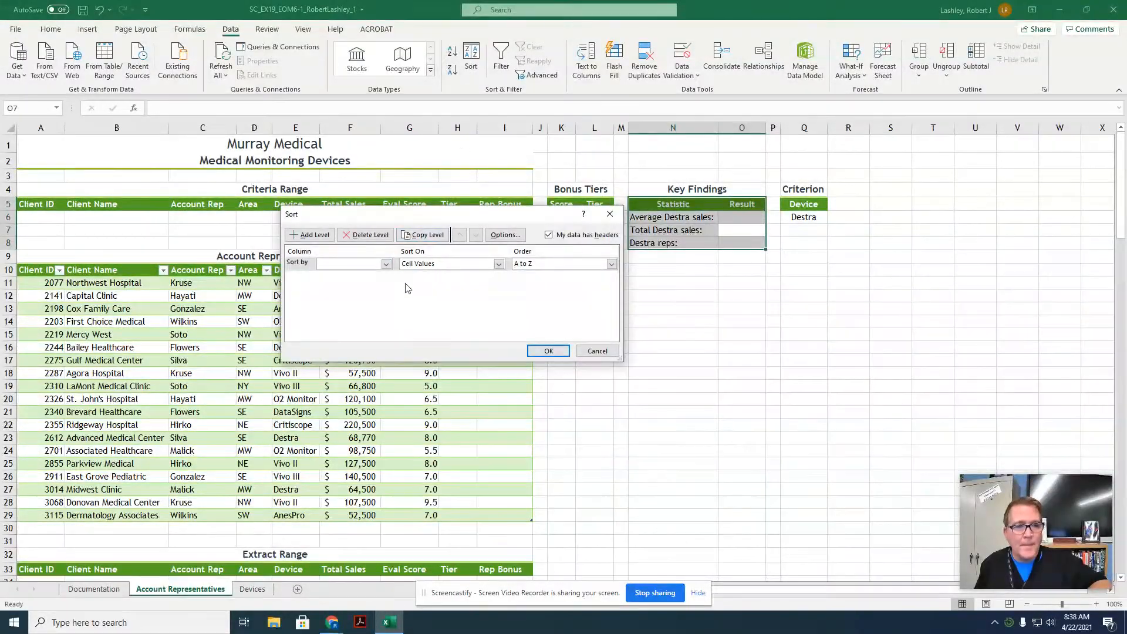
{"action": "left_click", "coordinate": [386, 265]}
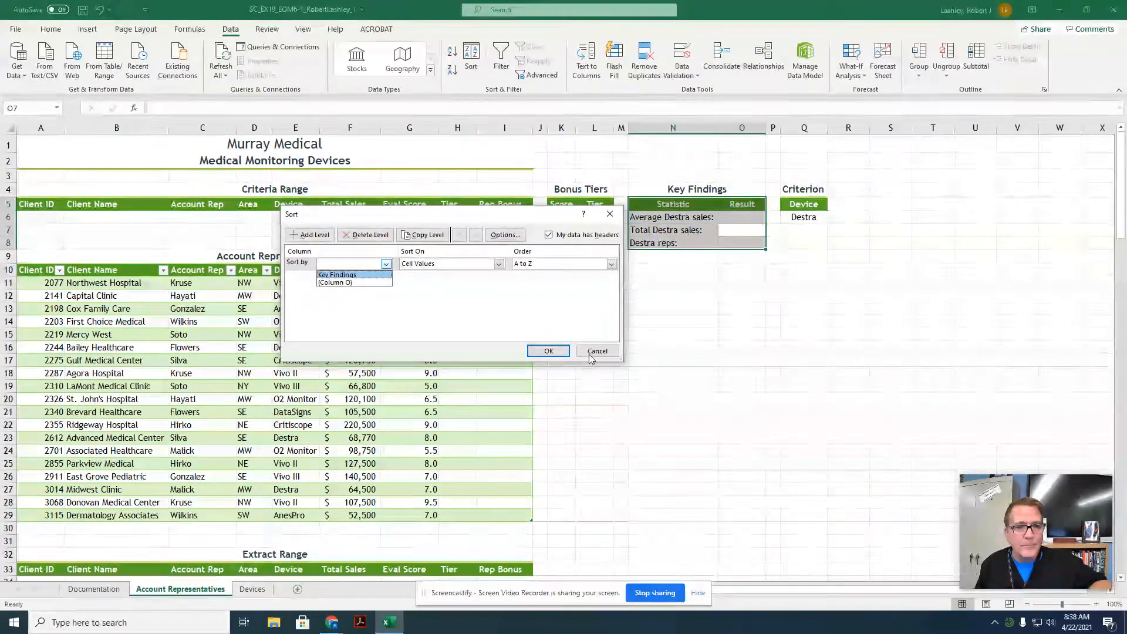
{"action": "left_click", "coordinate": [401, 294]}
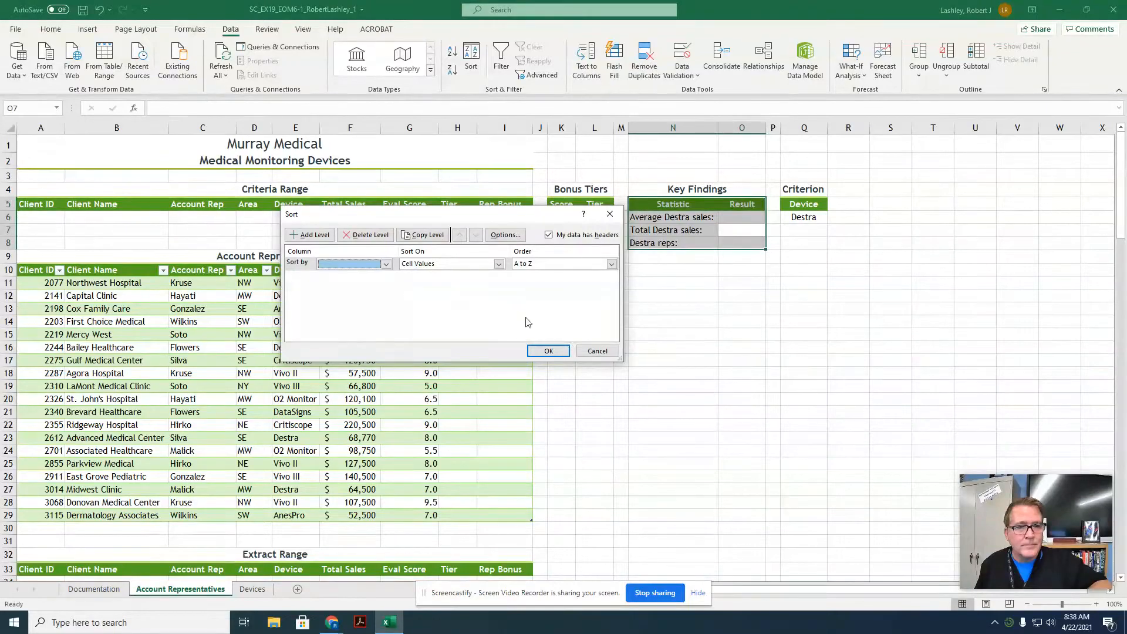
{"action": "left_click", "coordinate": [579, 350]}
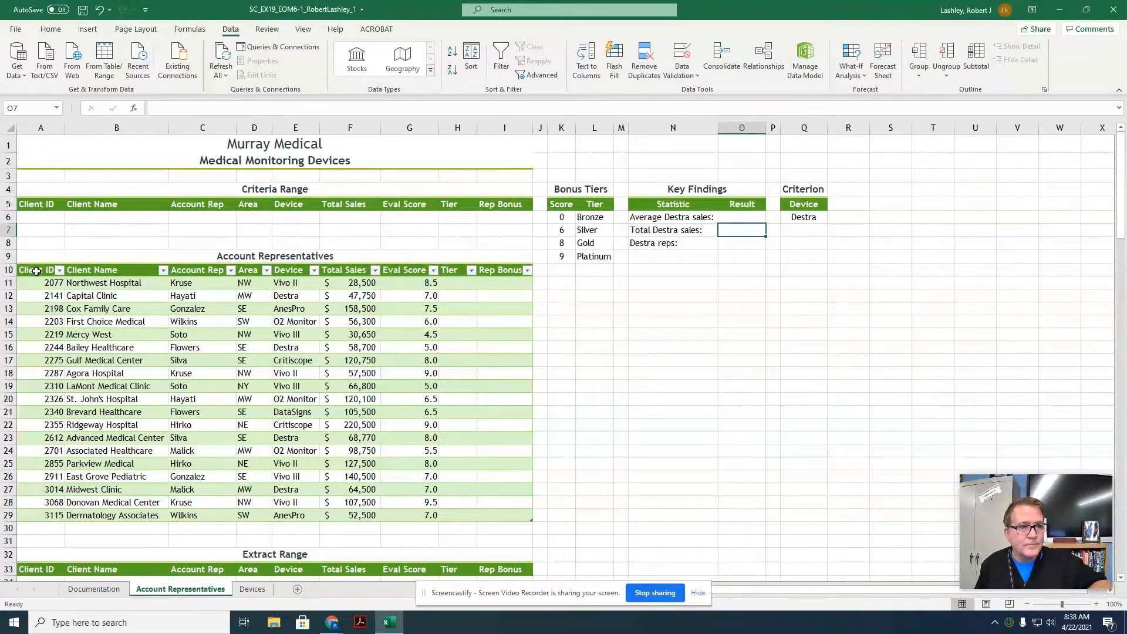
Set up a sort of the account representatives table with Account Rep as the first level, on cell values from A to Z
{"action": "left_click_drag", "start_coordinate": [36, 270], "coordinate": [530, 517]}
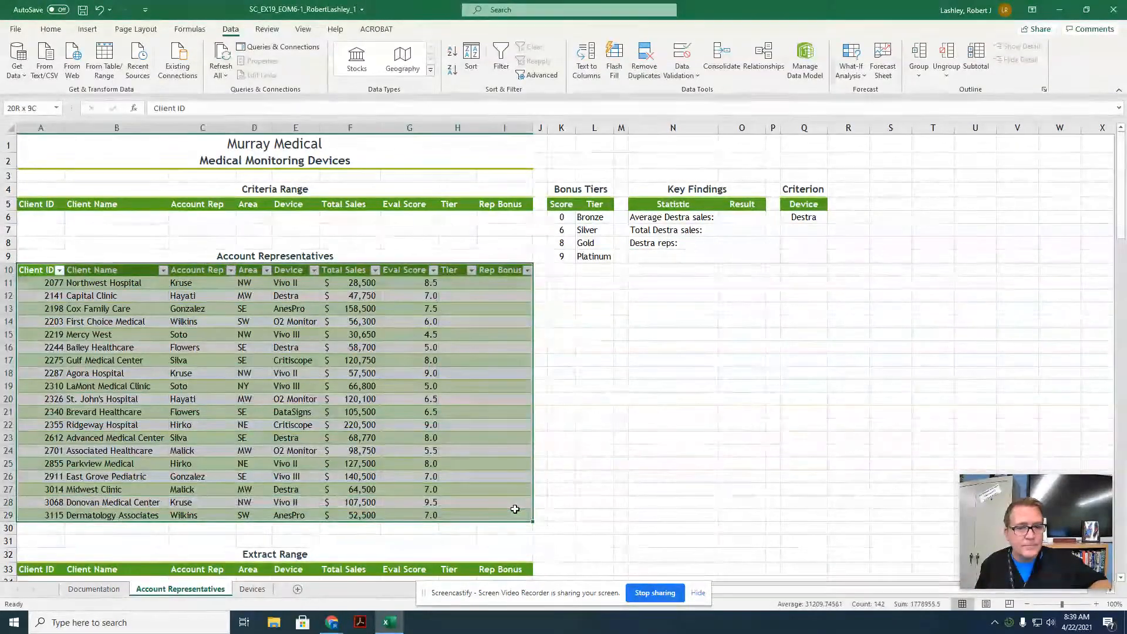
{"action": "left_click", "coordinate": [472, 59]}
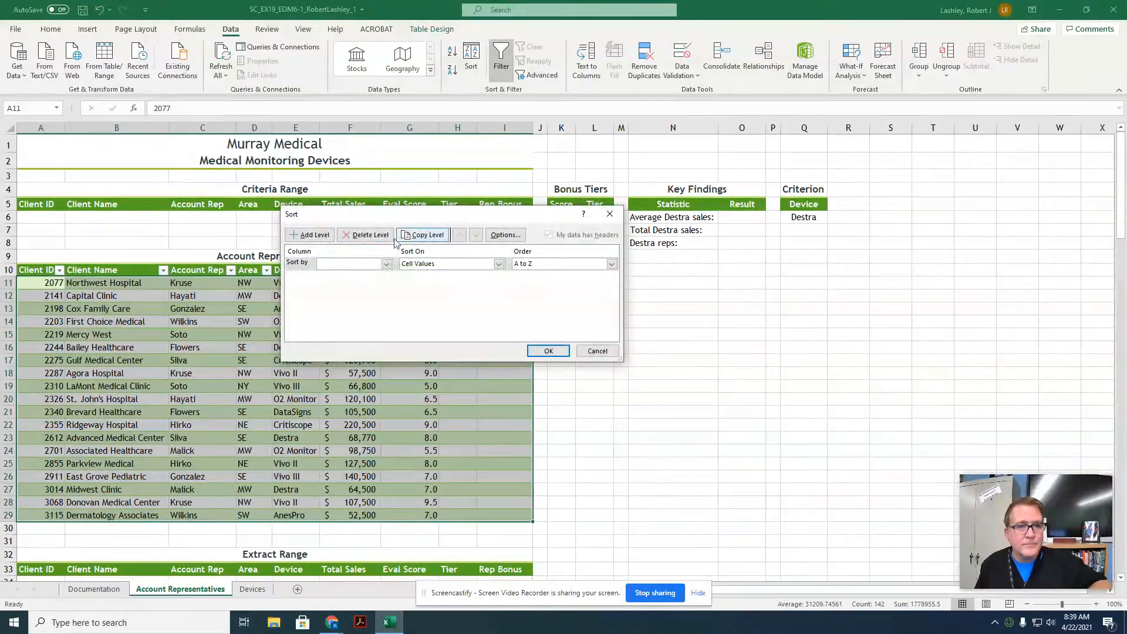
{"action": "left_click", "coordinate": [385, 264]}
{"action": "left_click", "coordinate": [353, 290]}
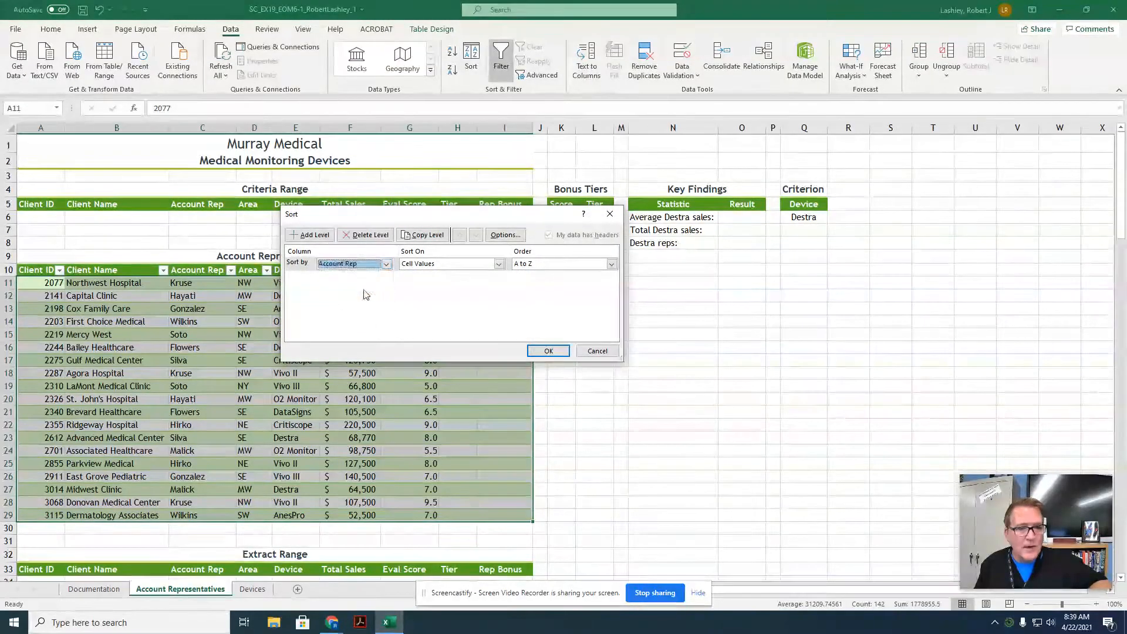
{"action": "left_click", "coordinate": [438, 267]}
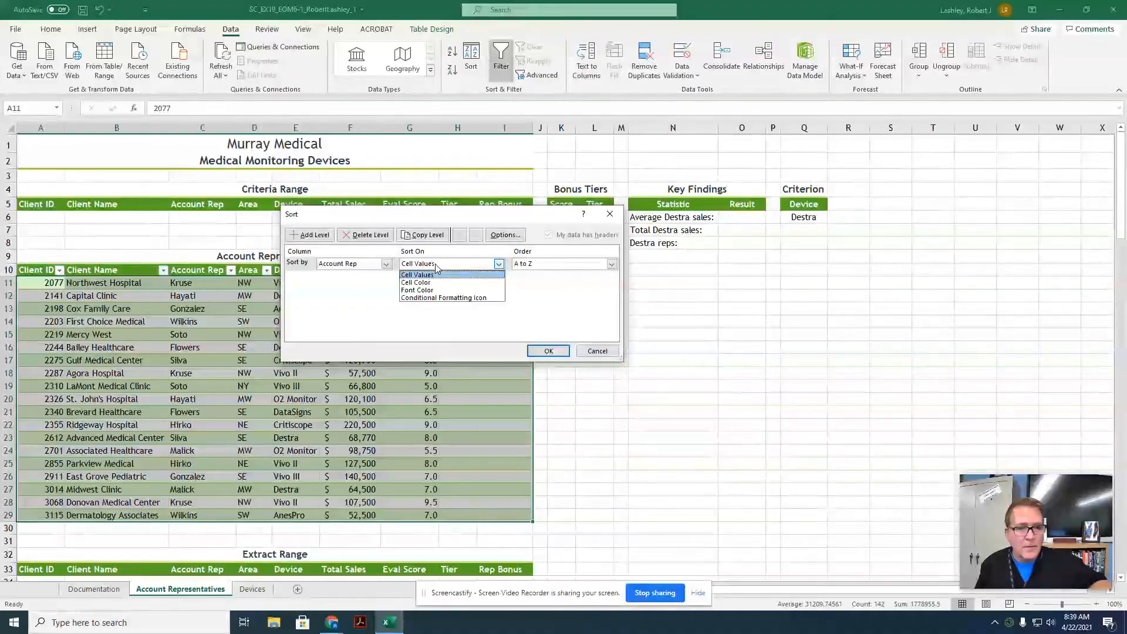
{"action": "left_click", "coordinate": [464, 277]}
{"action": "left_click", "coordinate": [528, 266]}
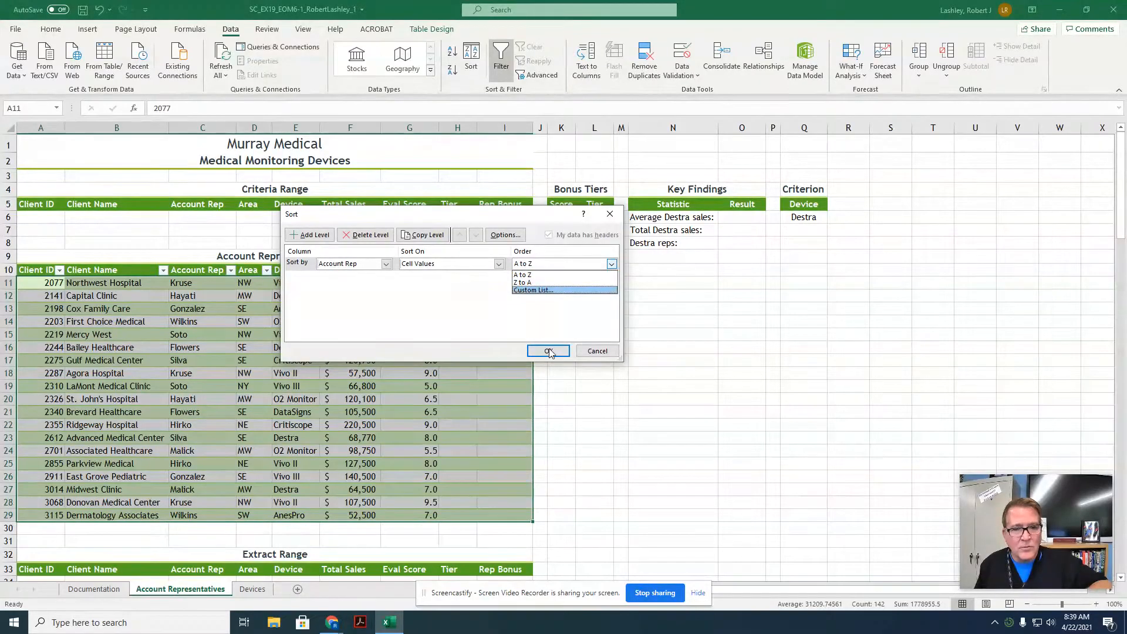
Add a second sort level on Total Sales, cell values from largest to smallest, and apply the sort
{"action": "left_click", "coordinate": [320, 236]}
{"action": "left_click", "coordinate": [320, 237]}
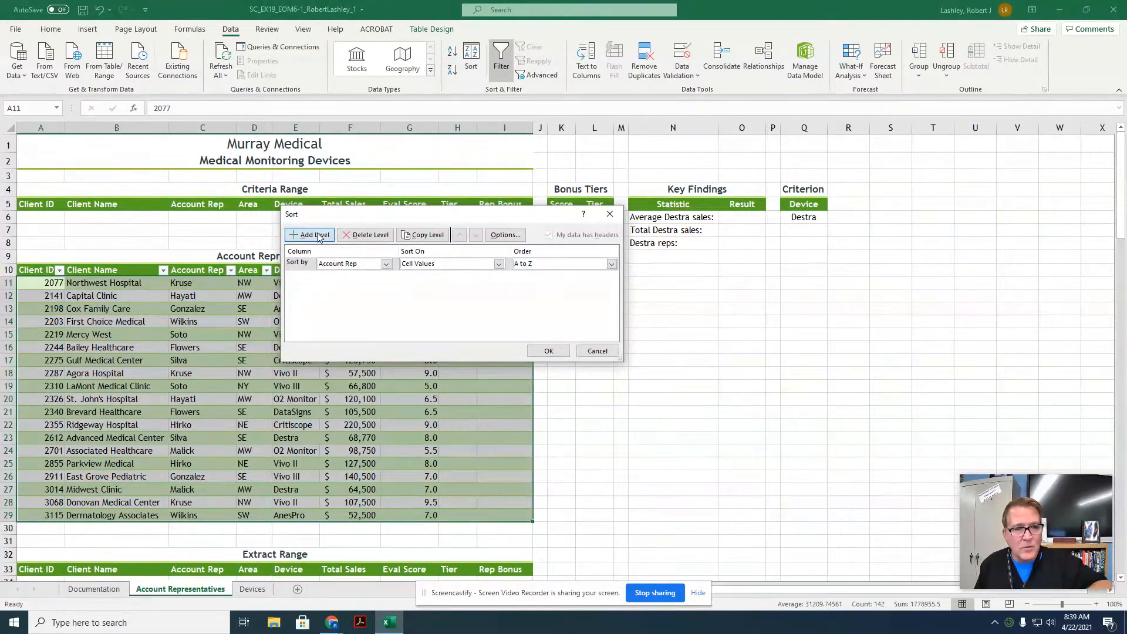
{"action": "left_click", "coordinate": [386, 278]}
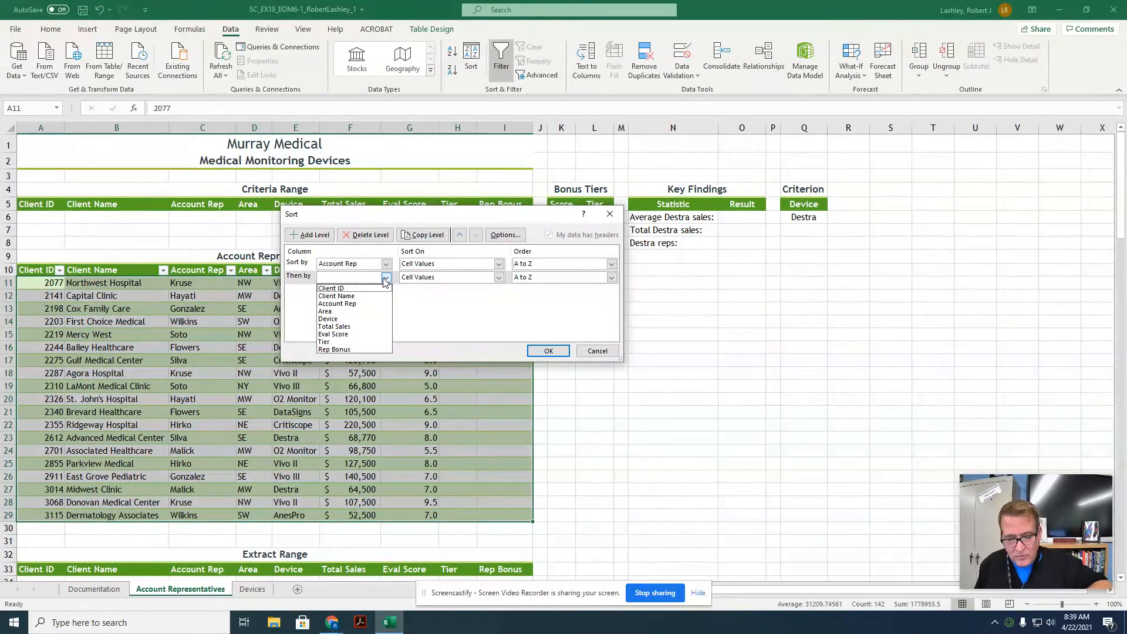
{"action": "left_click", "coordinate": [358, 327]}
{"action": "left_click", "coordinate": [552, 280]}
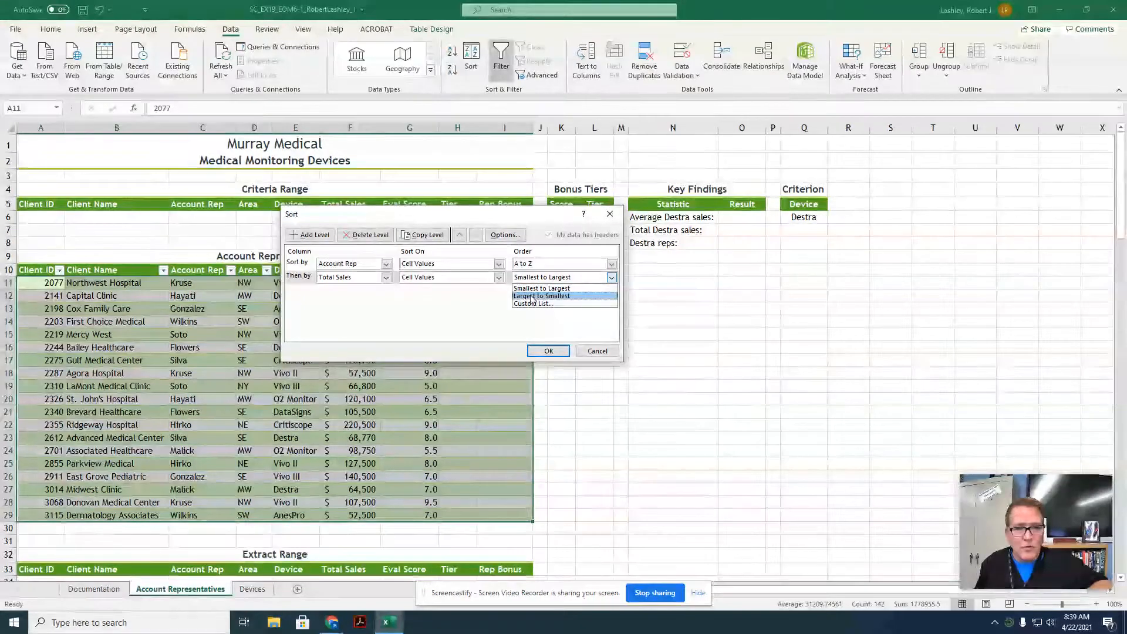
{"action": "left_click", "coordinate": [539, 296]}
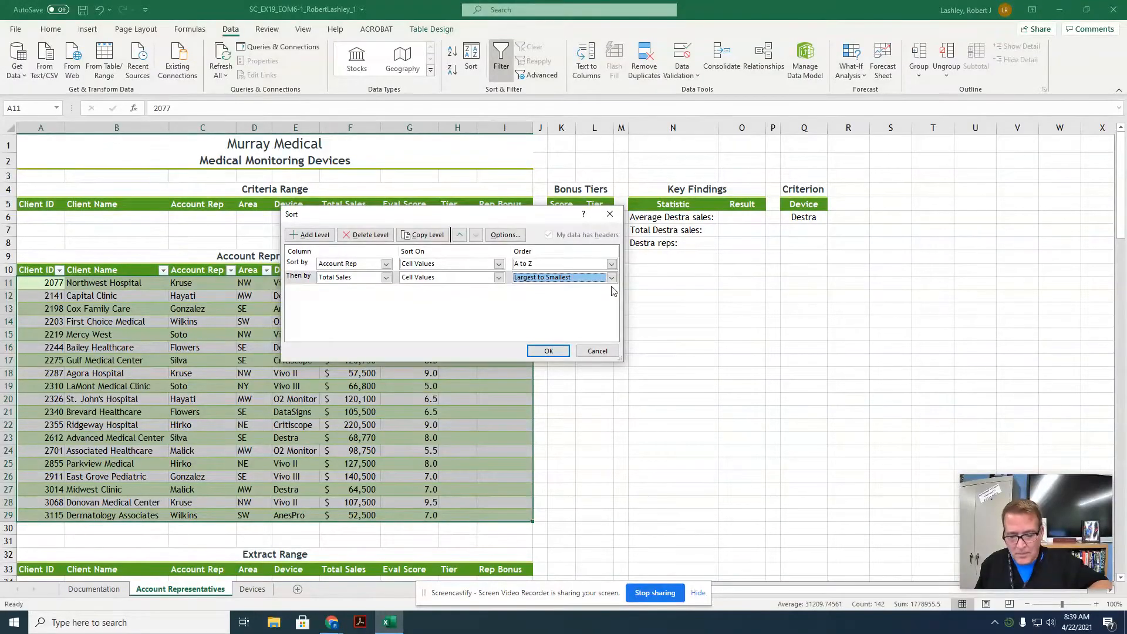
{"action": "left_click", "coordinate": [549, 351]}
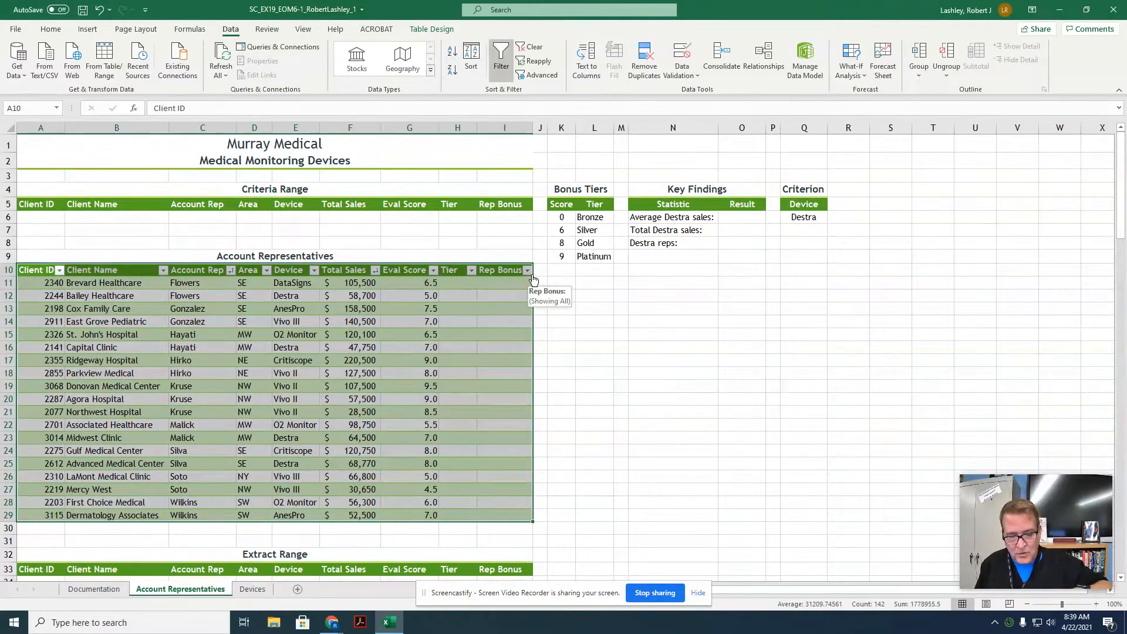
Begin a VLOOKUP formula in Tier cell H11 with the row's Eval Score as the lookup value and Bonus Tiers range K6:L9 as the table array
{"action": "left_click", "coordinate": [457, 285]}
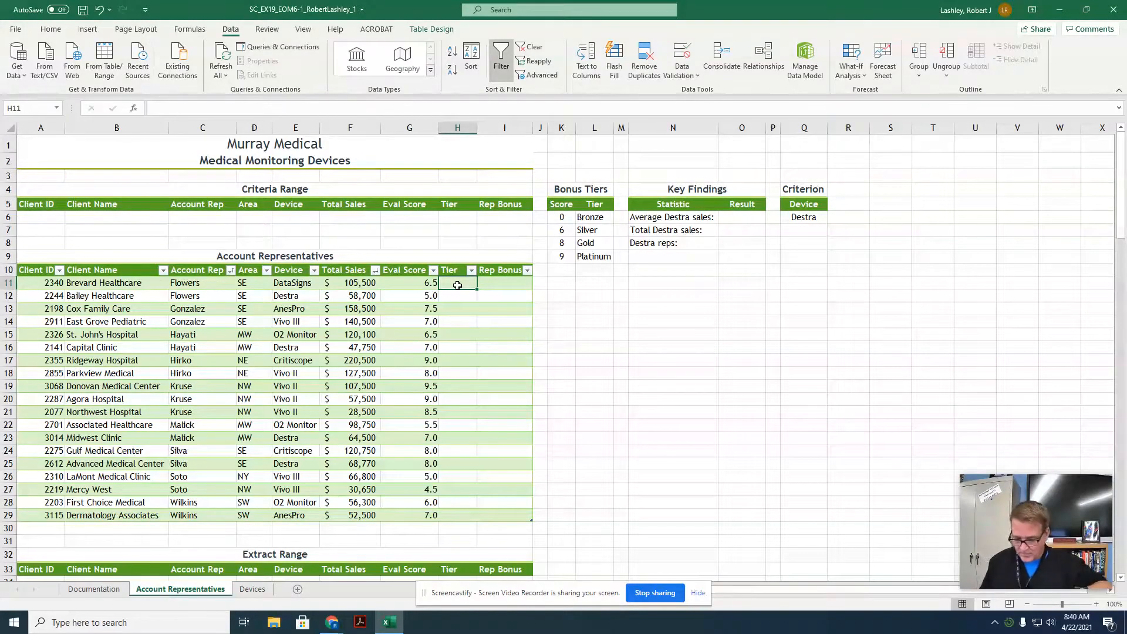
{"action": "type", "text": "=v"}
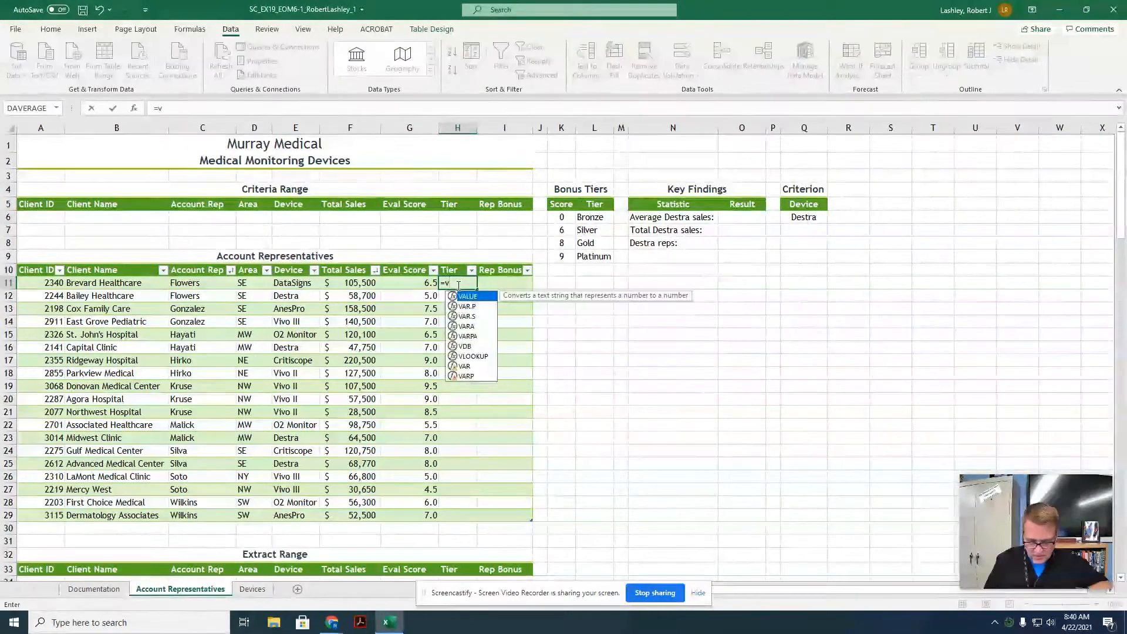
{"action": "type", "text": "loo"}
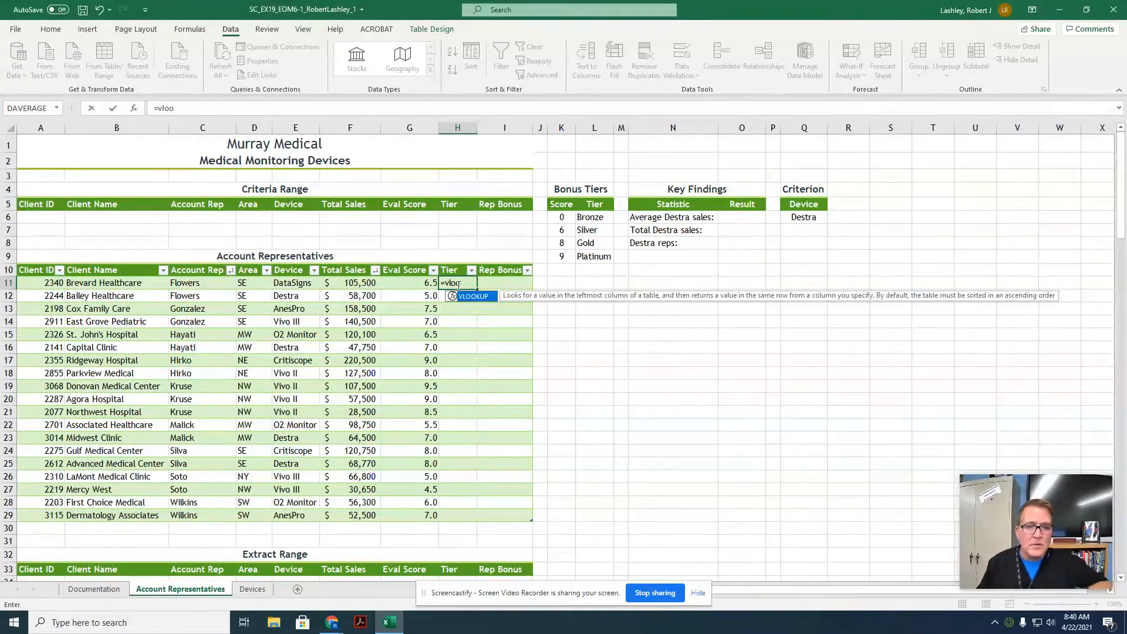
{"action": "double_click", "coordinate": [466, 294]}
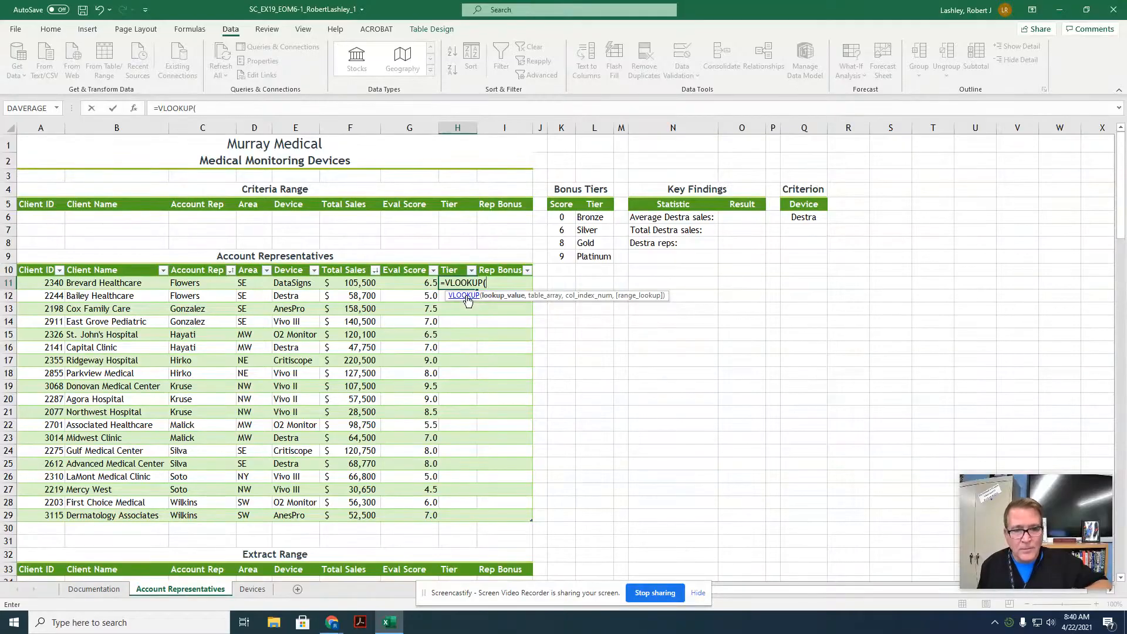
{"action": "left_click", "coordinate": [414, 282]}
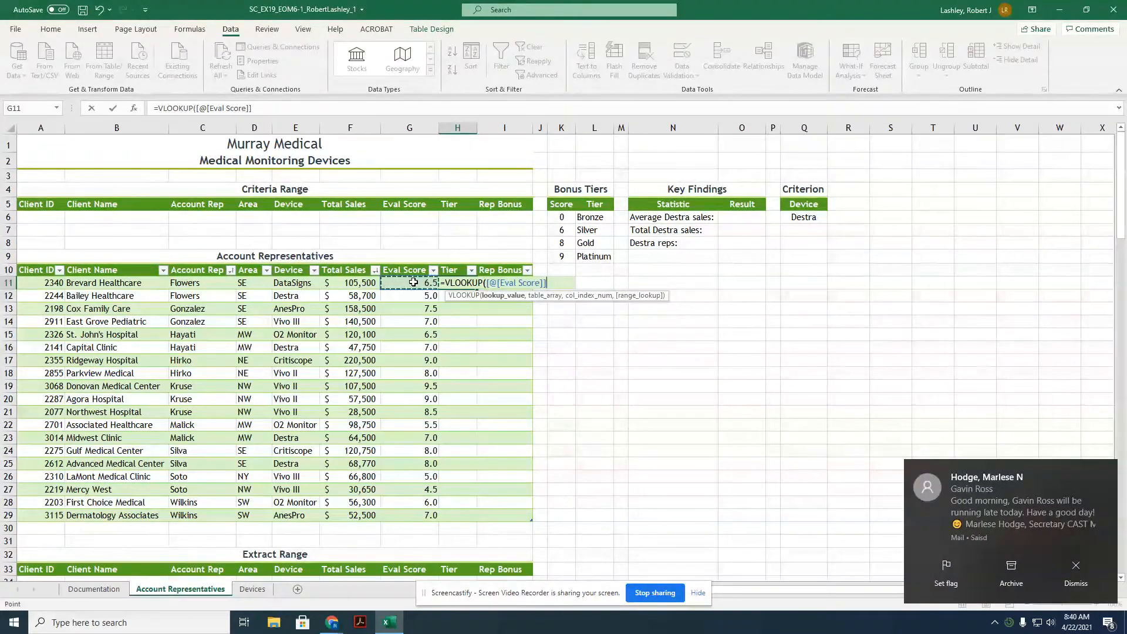
{"action": "type", "text": ","}
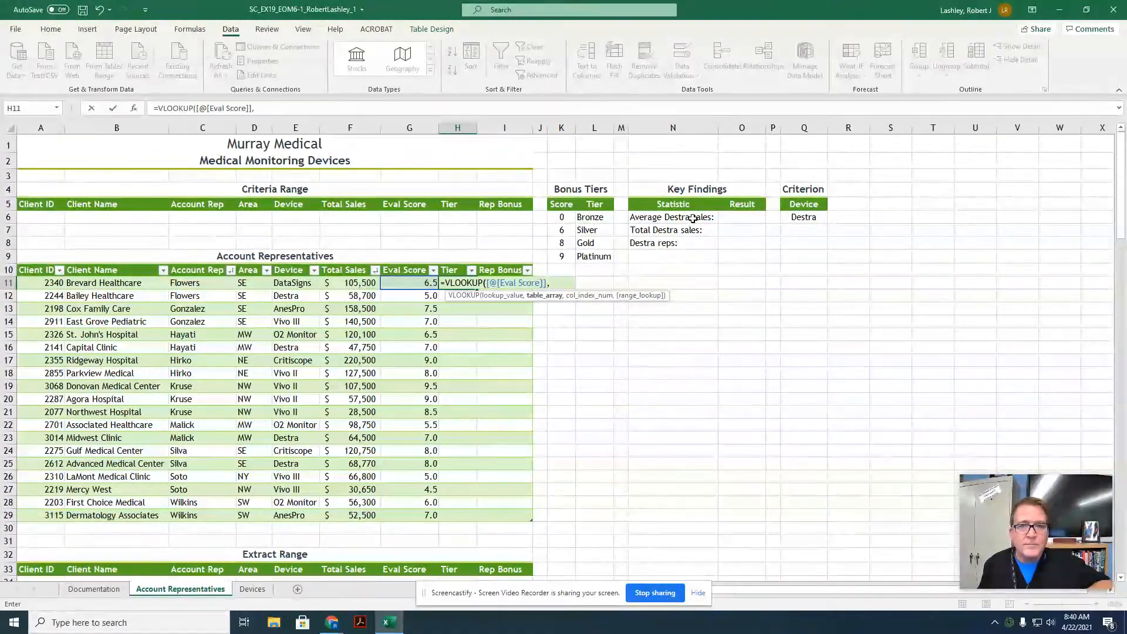
{"action": "left_click_drag", "start_coordinate": [562, 218], "coordinate": [593, 256]}
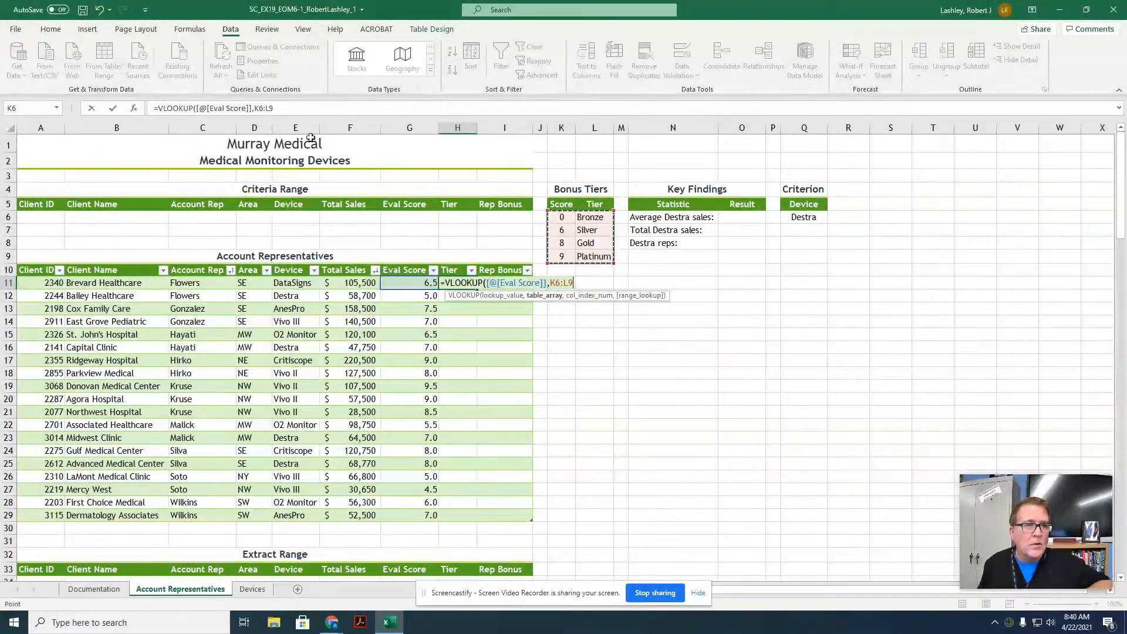
Make the formula's table array an absolute reference, $K$6:$L$9, and continue to the column index argument
{"action": "left_click", "coordinate": [260, 109]}
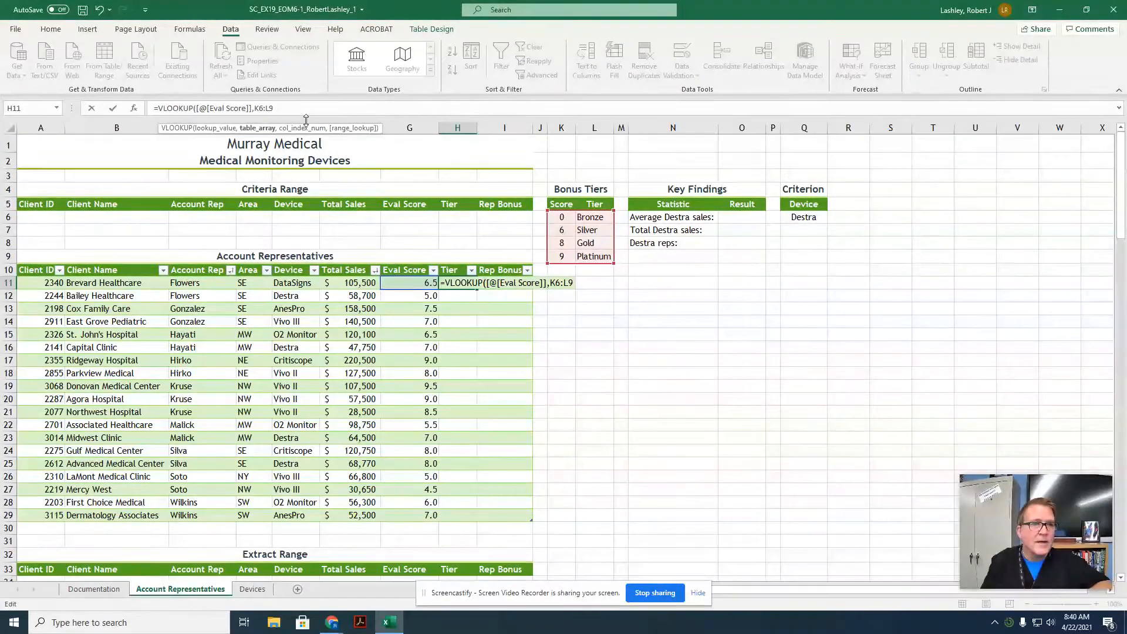
{"action": "key", "text": "F4"}
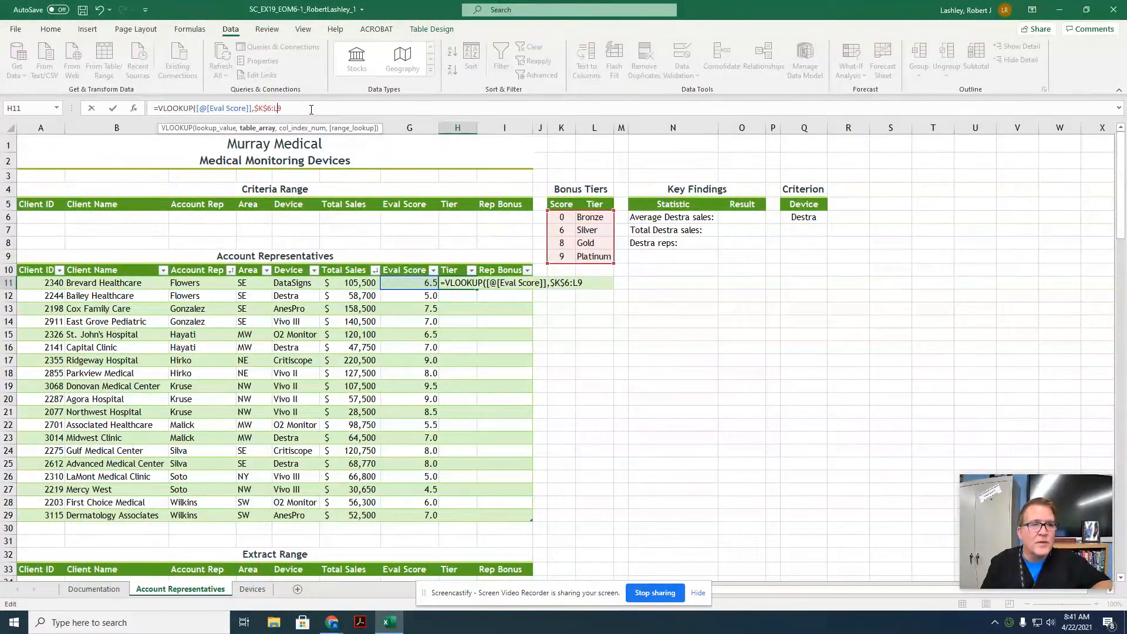
{"action": "key", "text": "F4"}
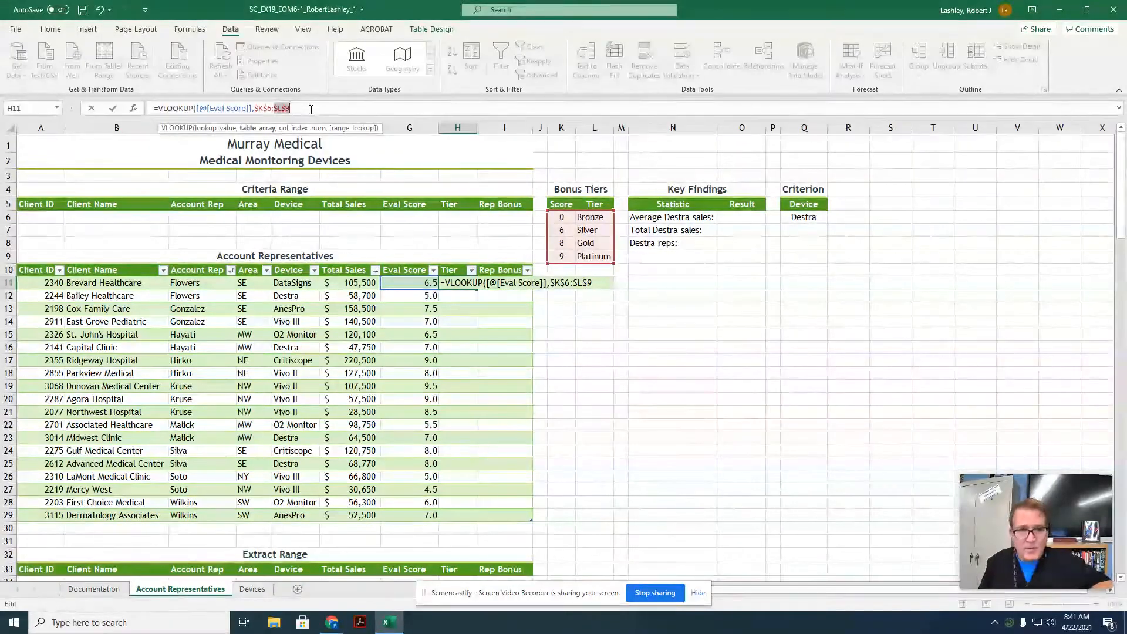
{"action": "type", "text": ","}
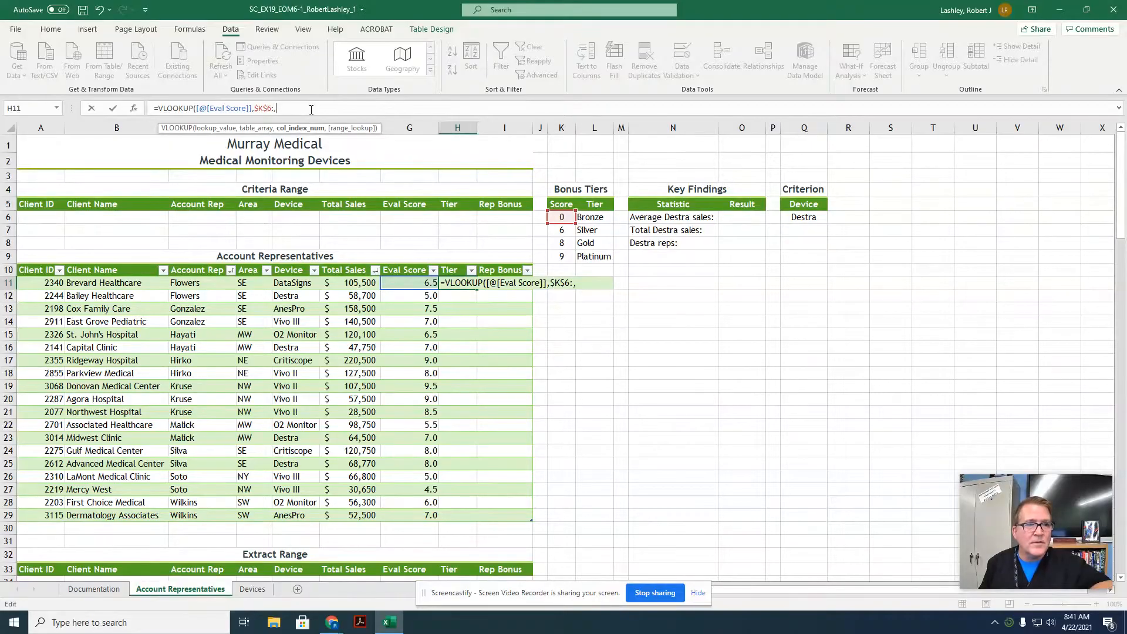
{"action": "key", "text": "BackSpace"}
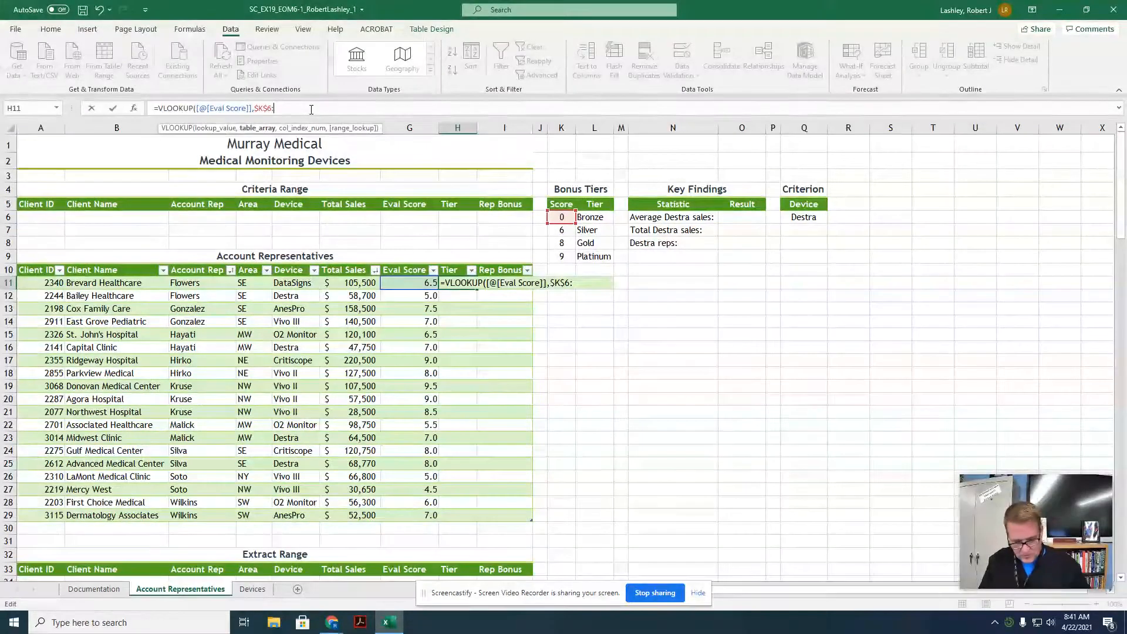
{"action": "type", "text": "$"}
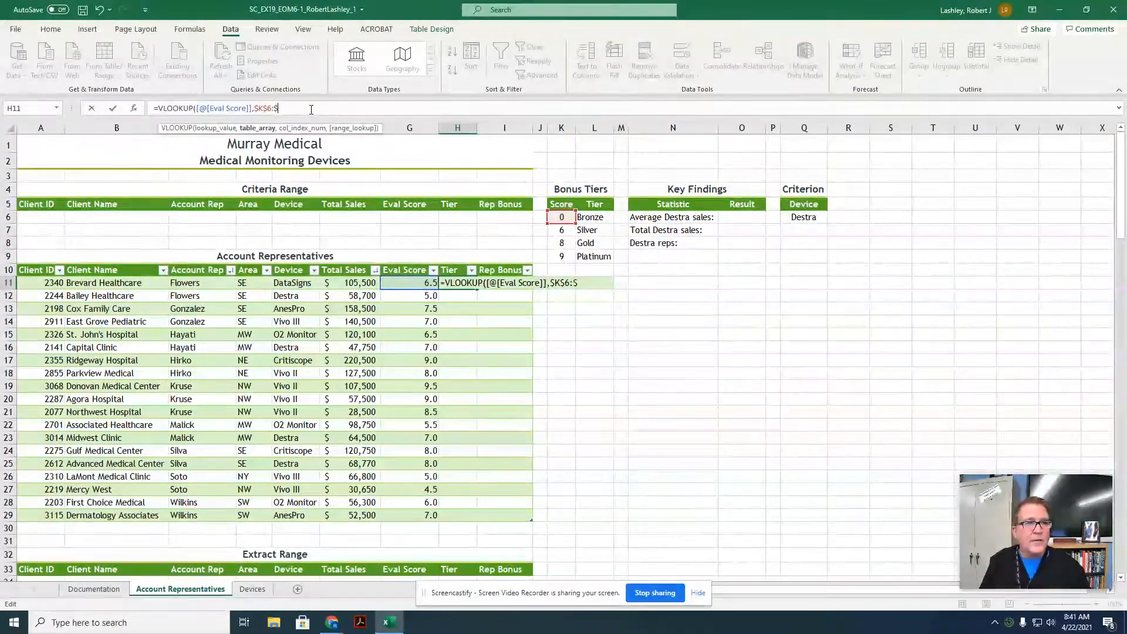
{"action": "type", "text": "L$"}
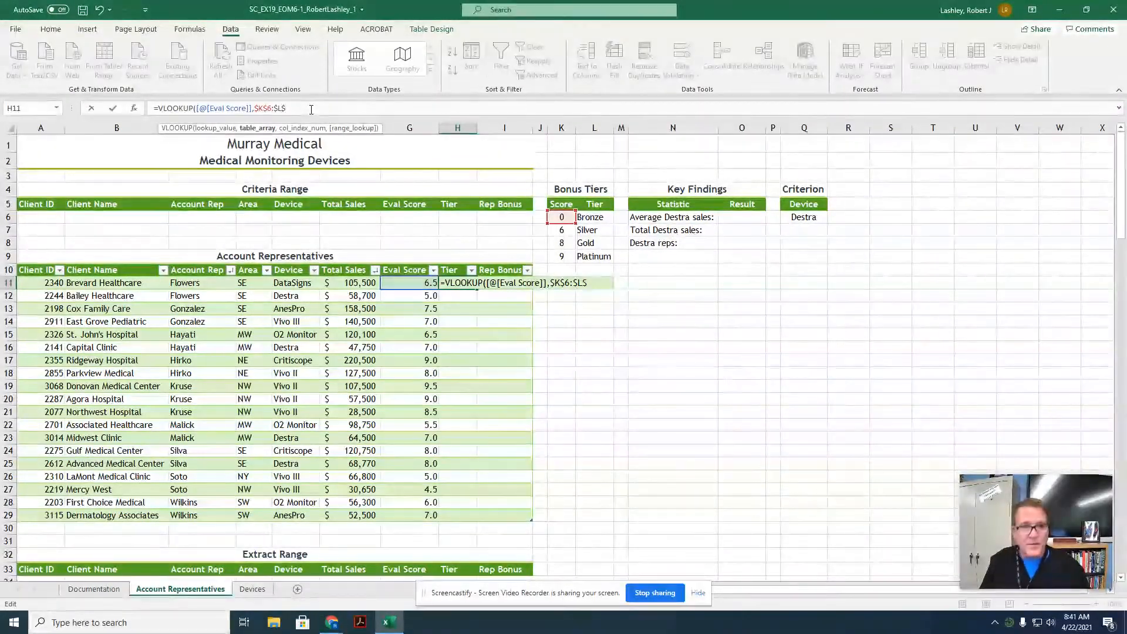
{"action": "type", "text": "9,"}
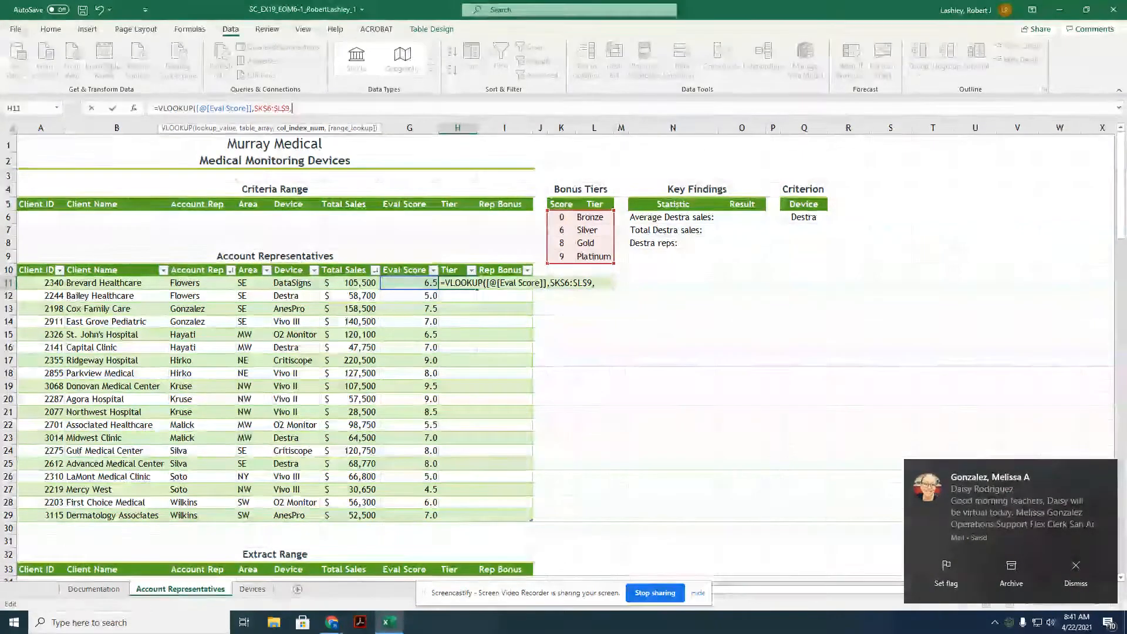
Dismiss the mail notifications and complete the Tier column's VLOOKUP formula with column index 2
{"action": "left_click", "coordinate": [1107, 468]}
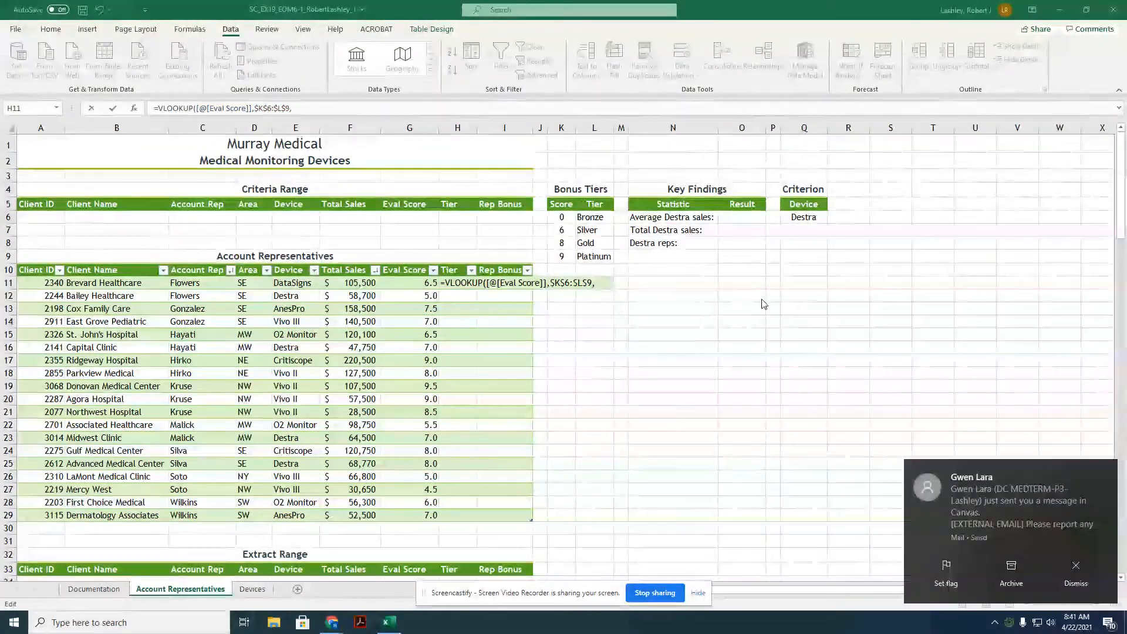
{"action": "left_click", "coordinate": [1106, 469]}
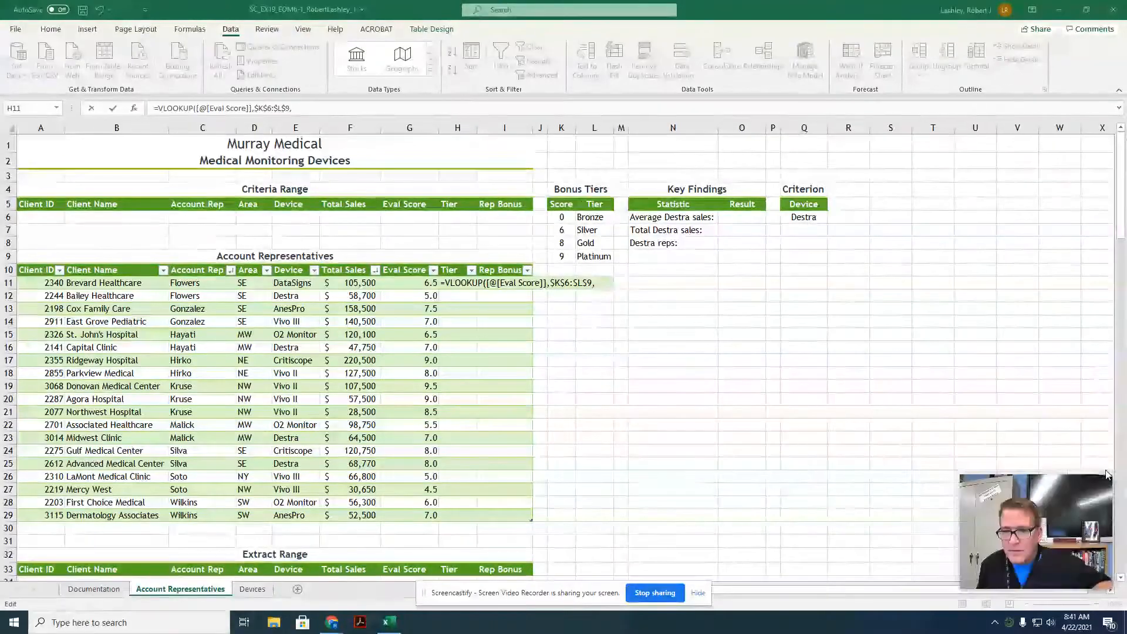
{"action": "left_click", "coordinate": [337, 112]}
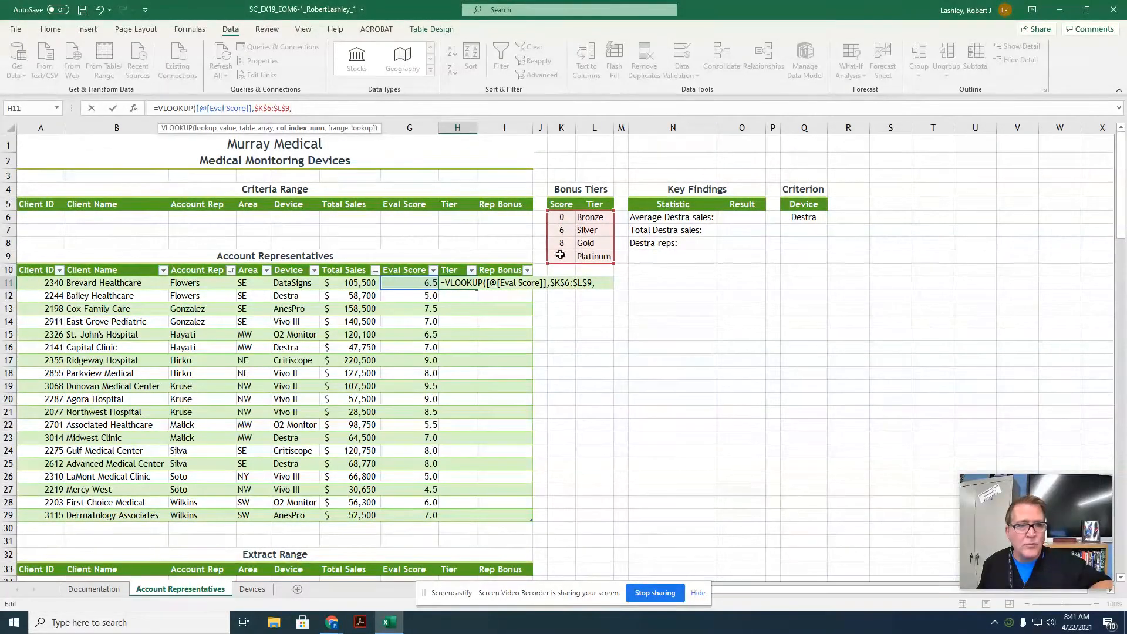
{"action": "left_click", "coordinate": [334, 106]}
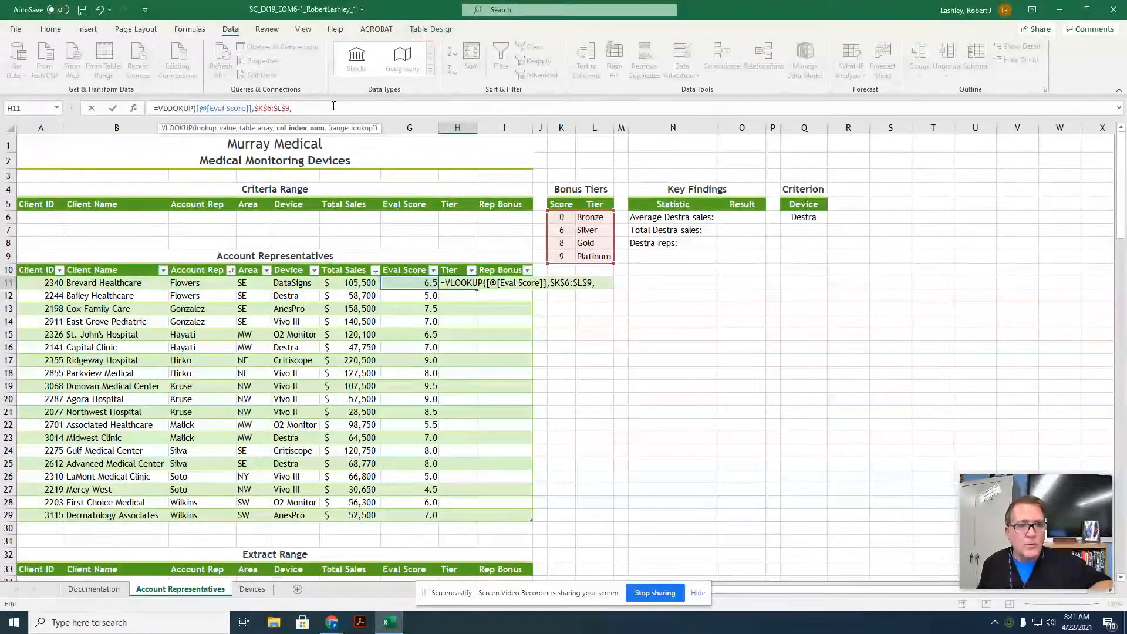
{"action": "type", "text": "c"}
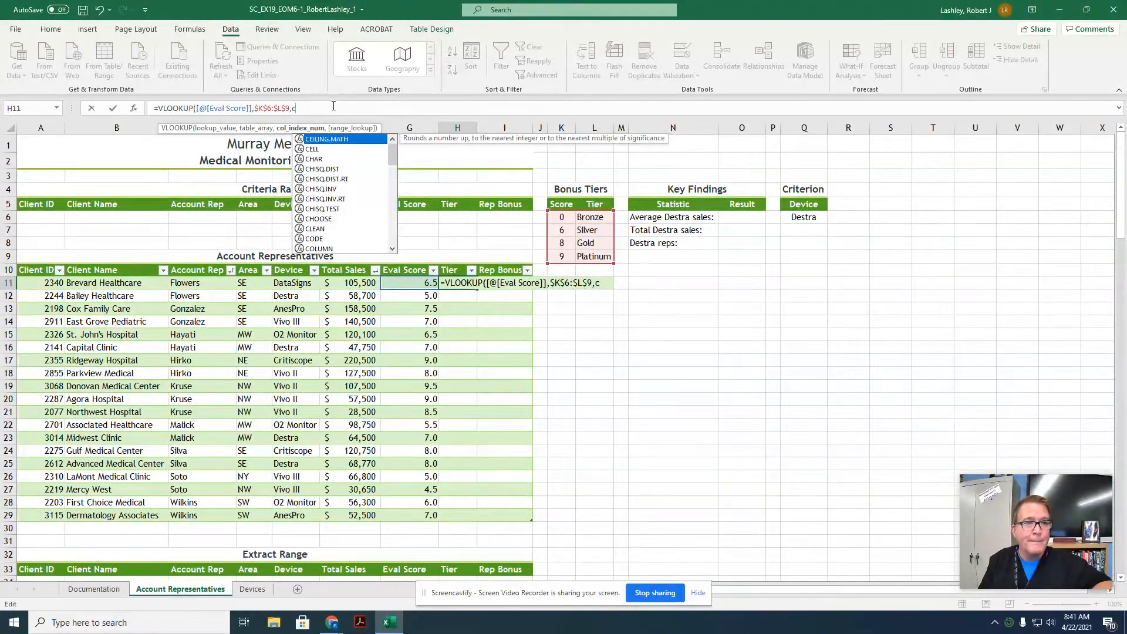
{"action": "key", "text": "BackSpace"}
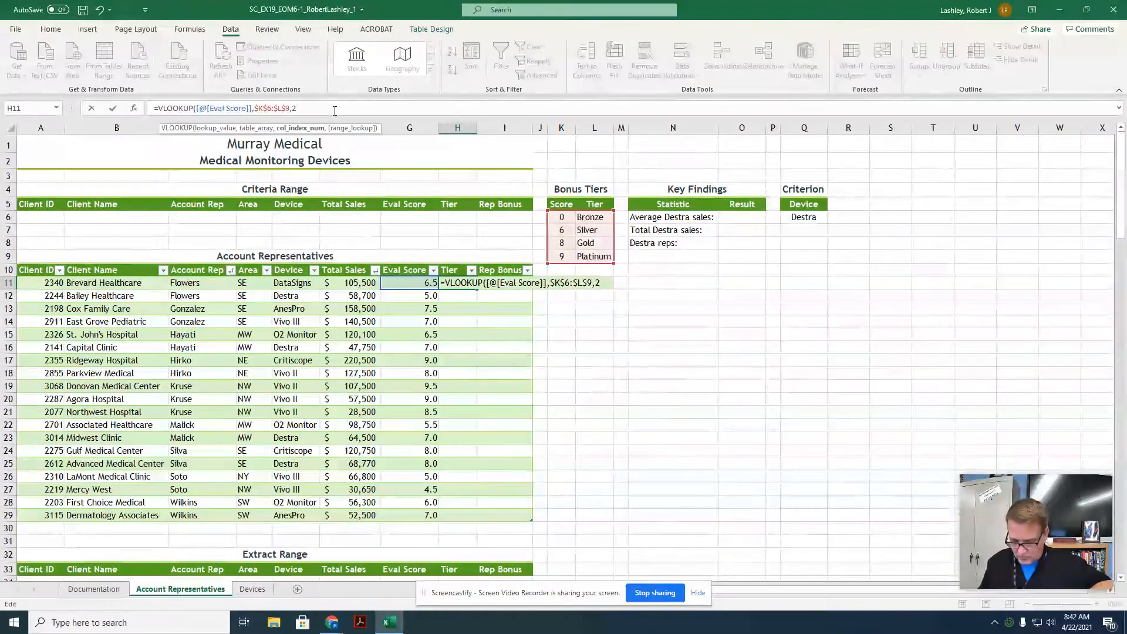
{"action": "type", "text": ")"}
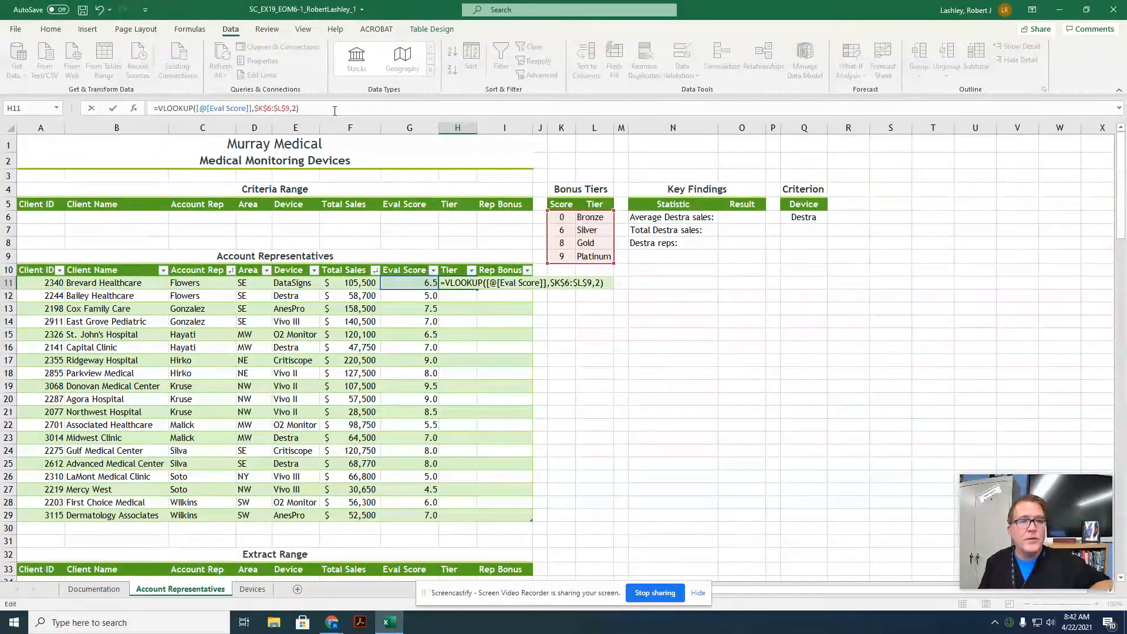
{"action": "key", "text": "Return"}
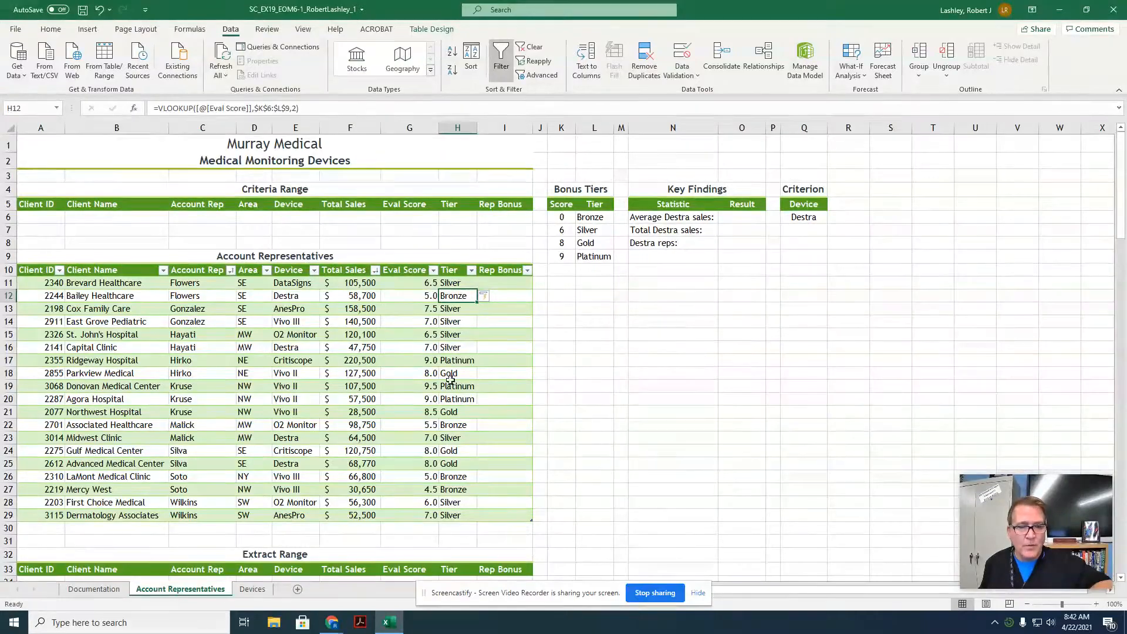
Begin an IF formula in Rep Bonus cell I11 that tests whether the row's Tier equals "Platinum"
{"action": "left_click", "coordinate": [461, 283]}
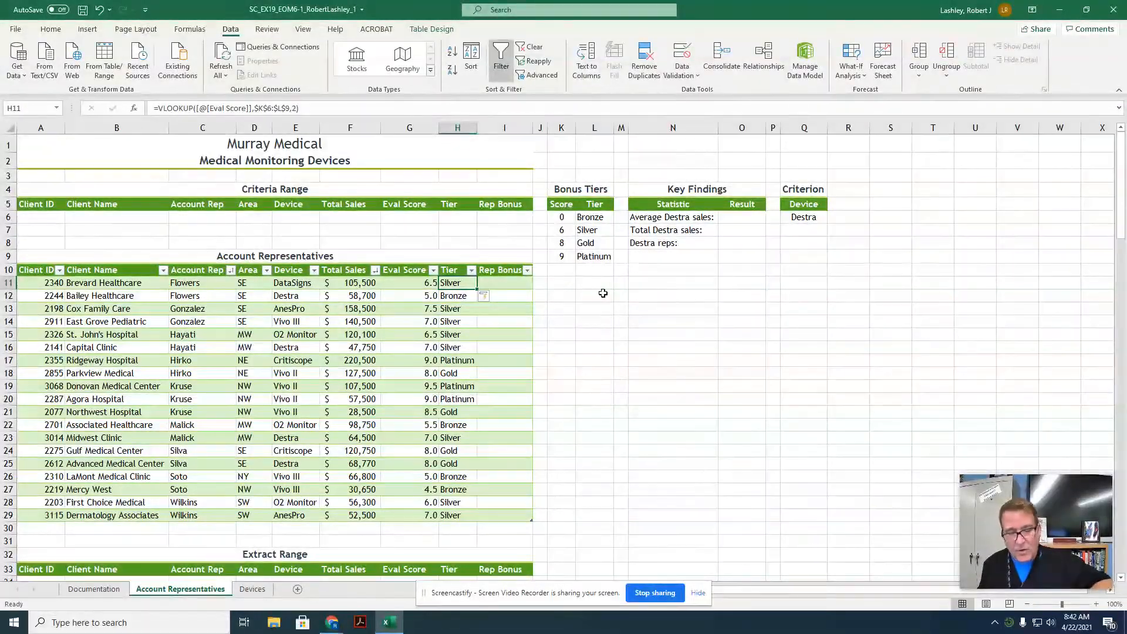
{"action": "left_click", "coordinate": [508, 280]}
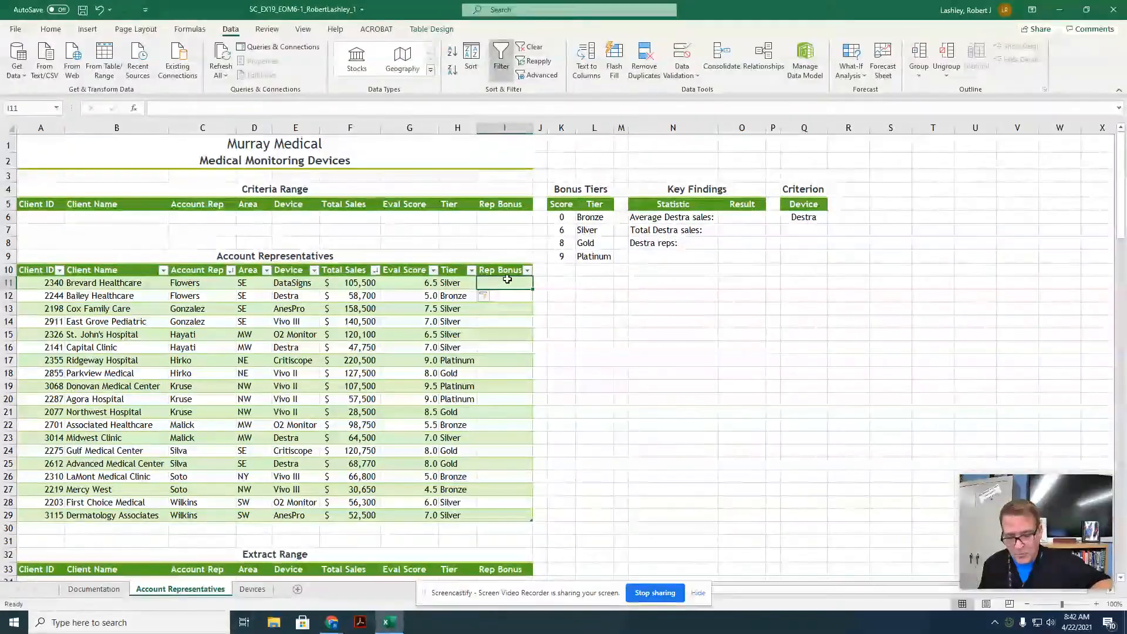
{"action": "type", "text": "i"}
{"action": "key", "text": "BackSpace"}
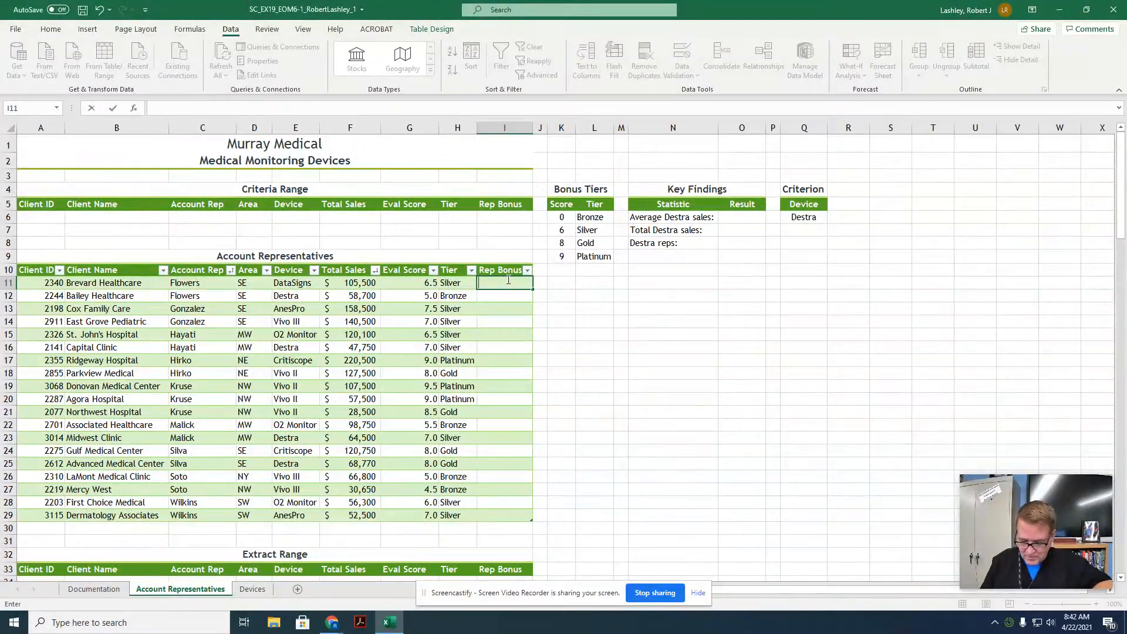
{"action": "type", "text": "=if"}
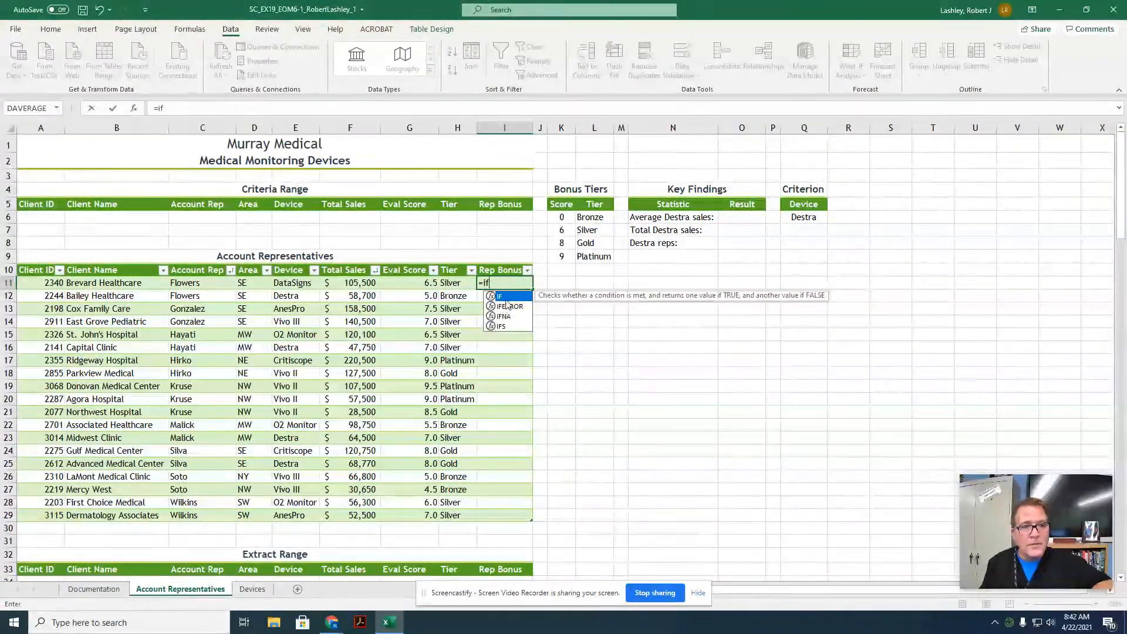
{"action": "key", "text": "Tab"}
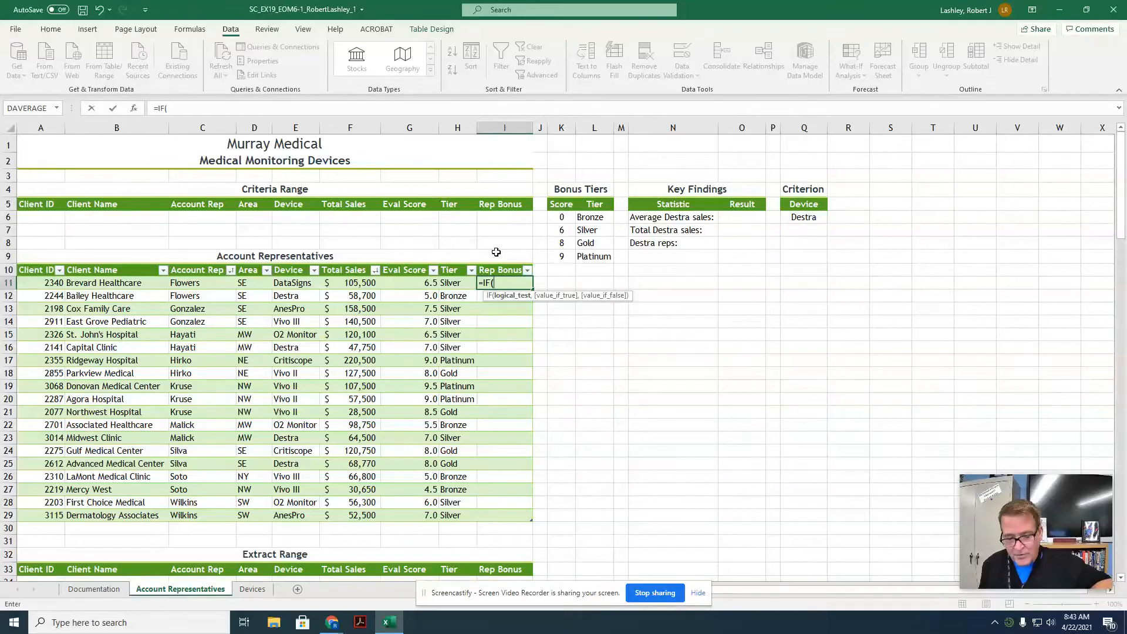
{"action": "left_click", "coordinate": [453, 284]}
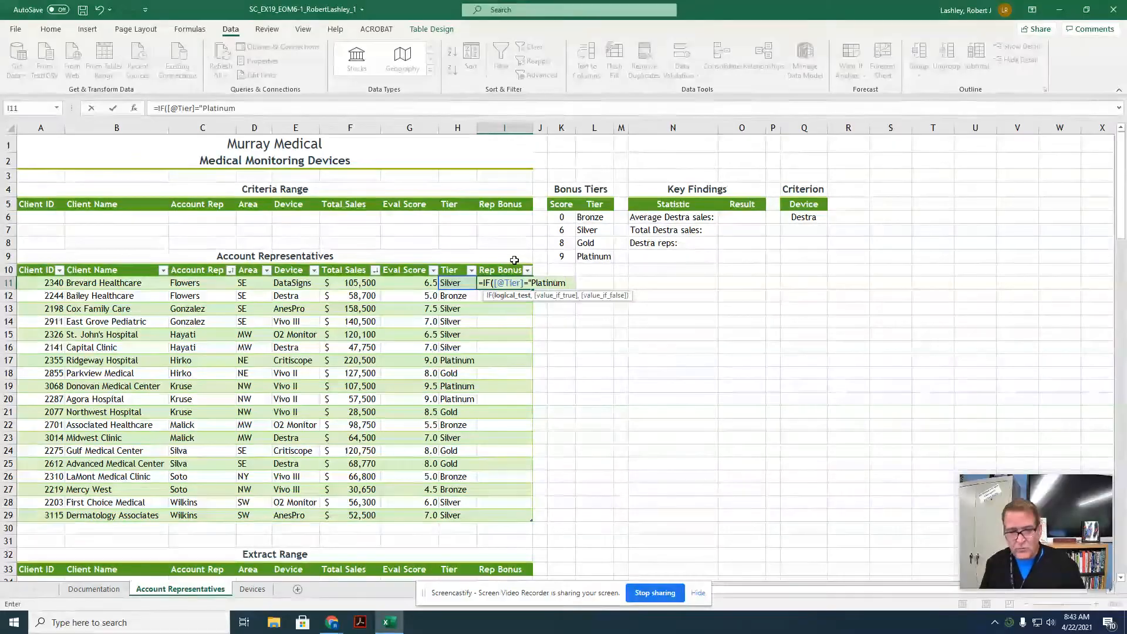
{"action": "type", "text": "\","}
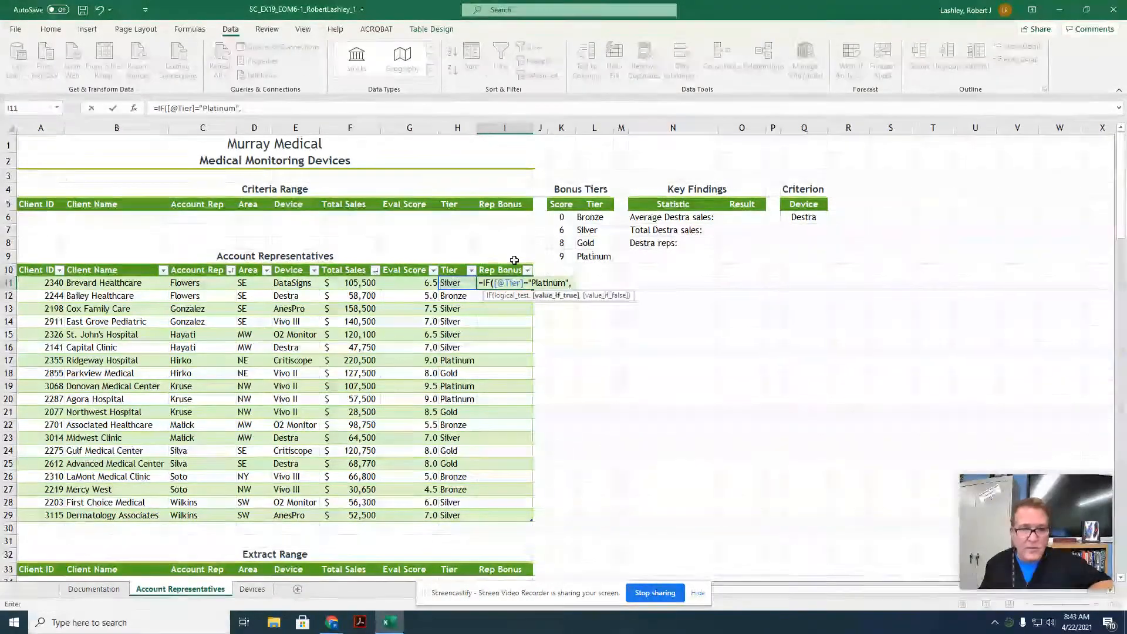
Complete the Rep Bonus IF formula to return the row's Total Sales*.05 when true and 0 when false, and dismiss the mail notification
{"action": "left_click", "coordinate": [356, 284]}
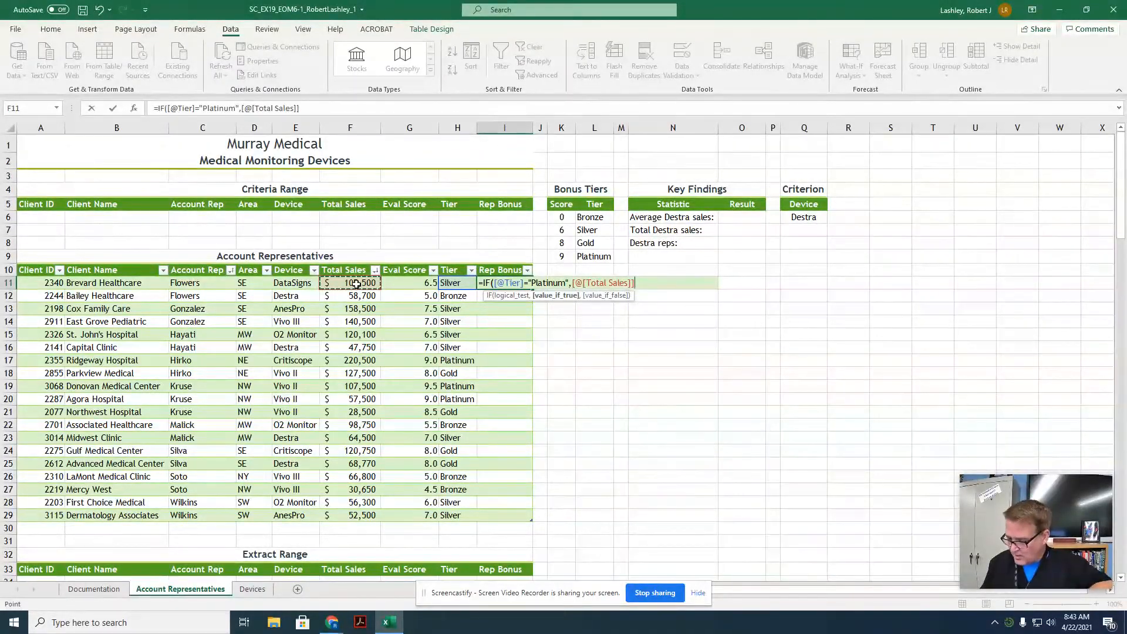
{"action": "type", "text": "*.0"}
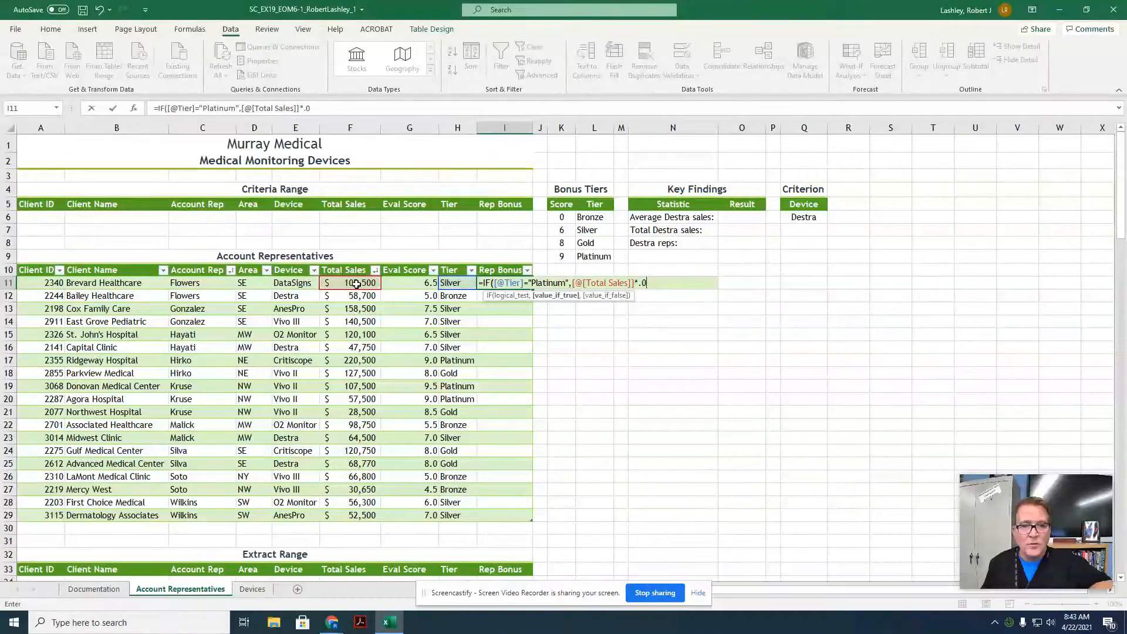
{"action": "type", "text": "5"}
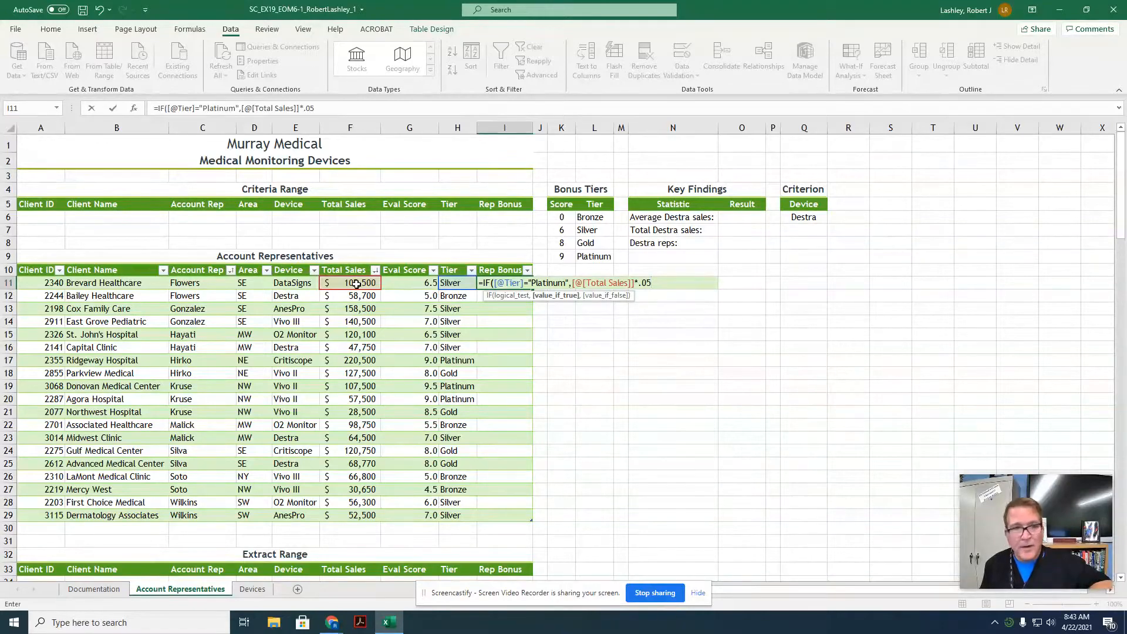
{"action": "type", "text": ","}
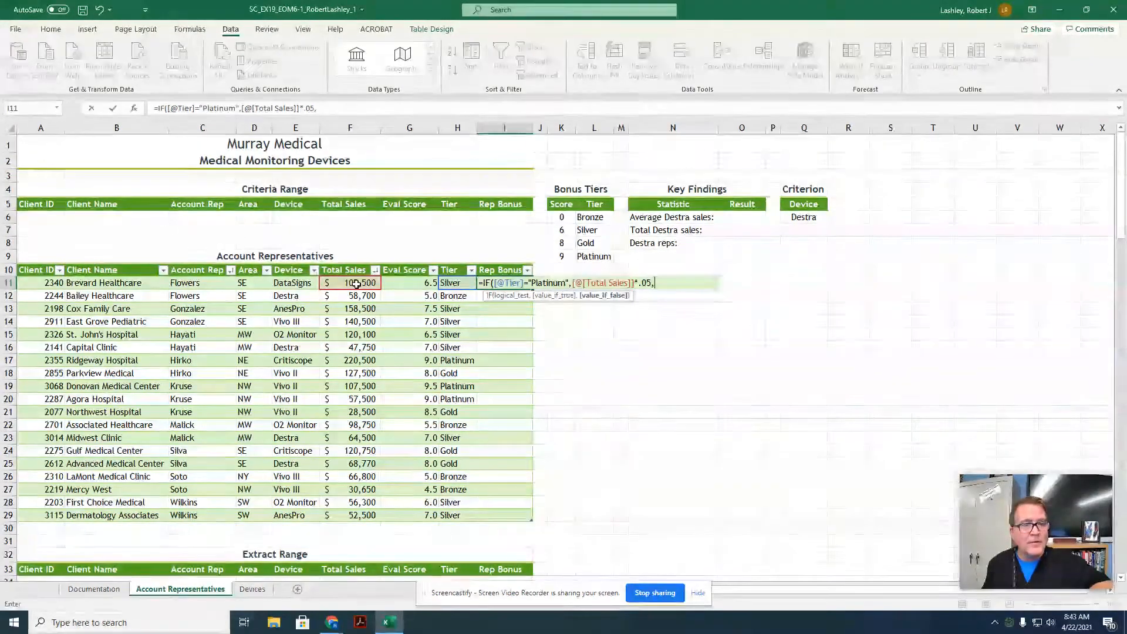
{"action": "type", "text": "0"}
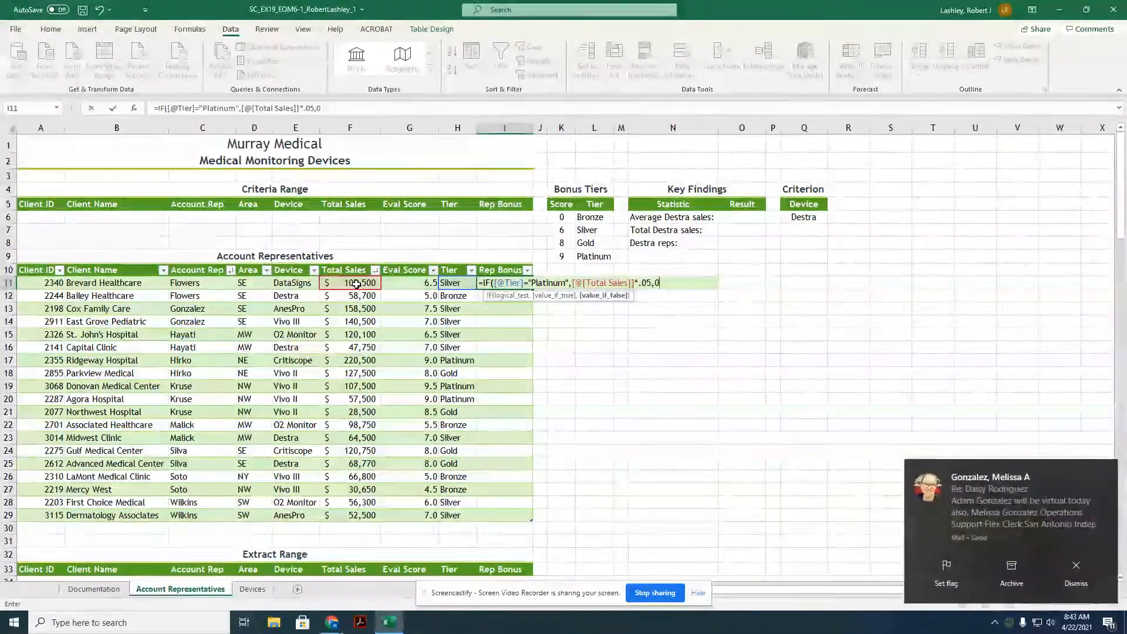
{"action": "type", "text": ")"}
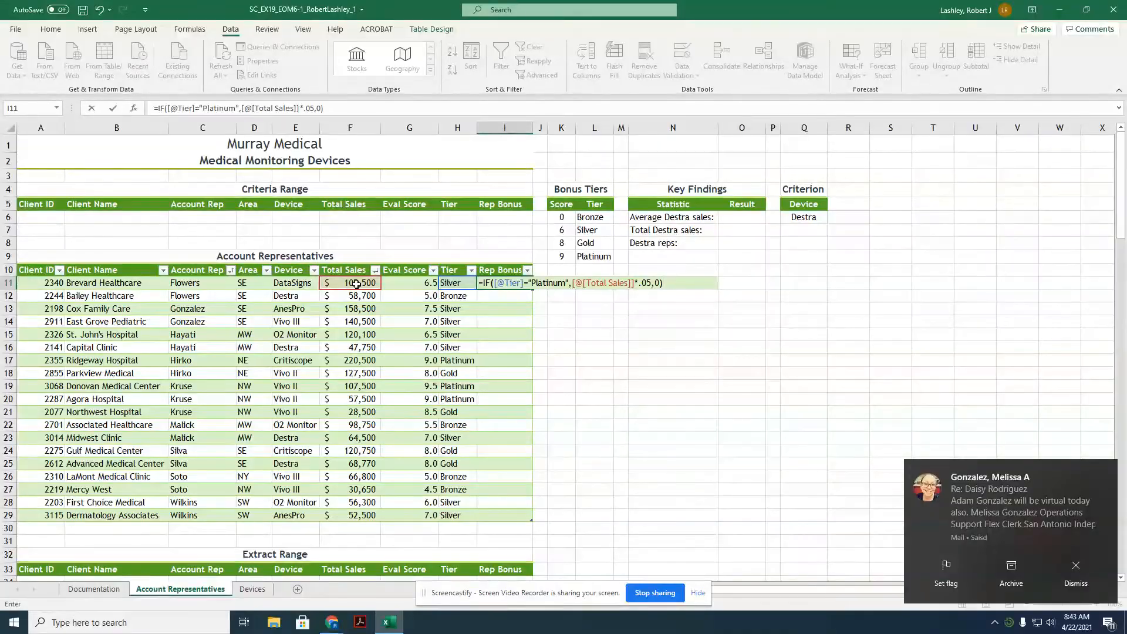
{"action": "key", "text": "Return"}
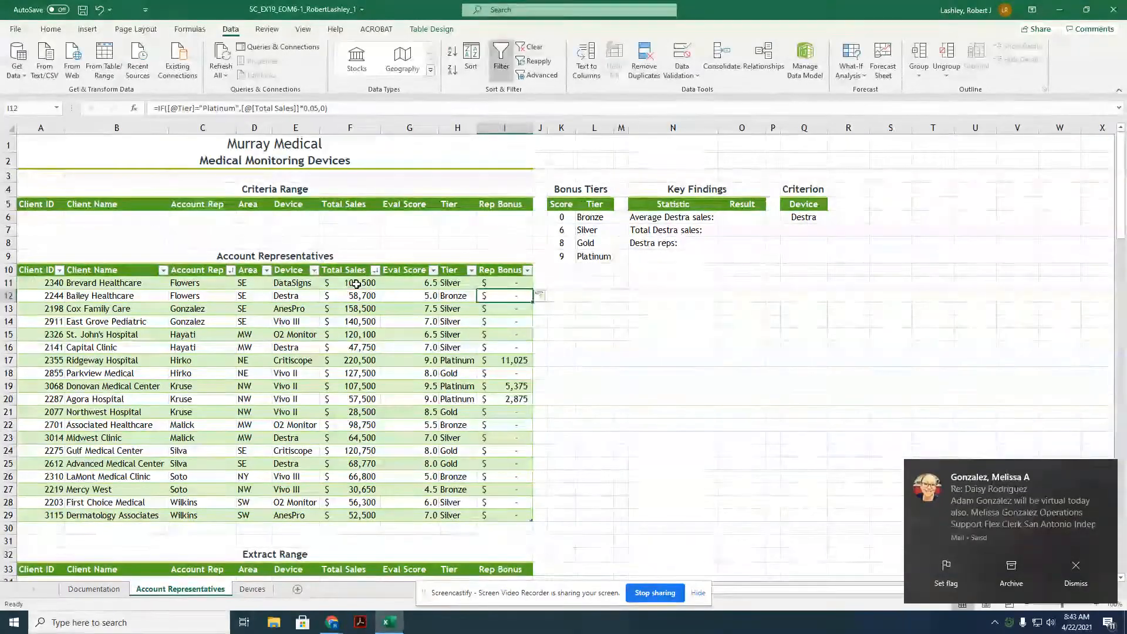
{"action": "left_click", "coordinate": [1105, 474]}
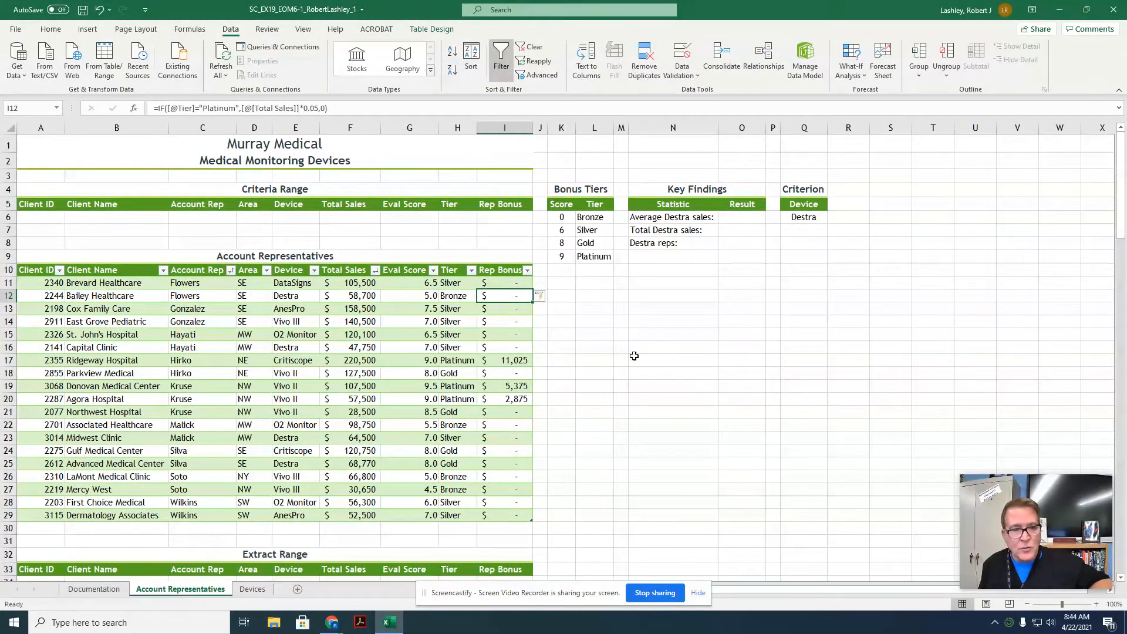
Start a new conditional formatting rule for the Eval Score values in G11:G29 using Icon Sets with the three-stars icon style
{"action": "left_click_drag", "start_coordinate": [396, 284], "coordinate": [404, 514]}
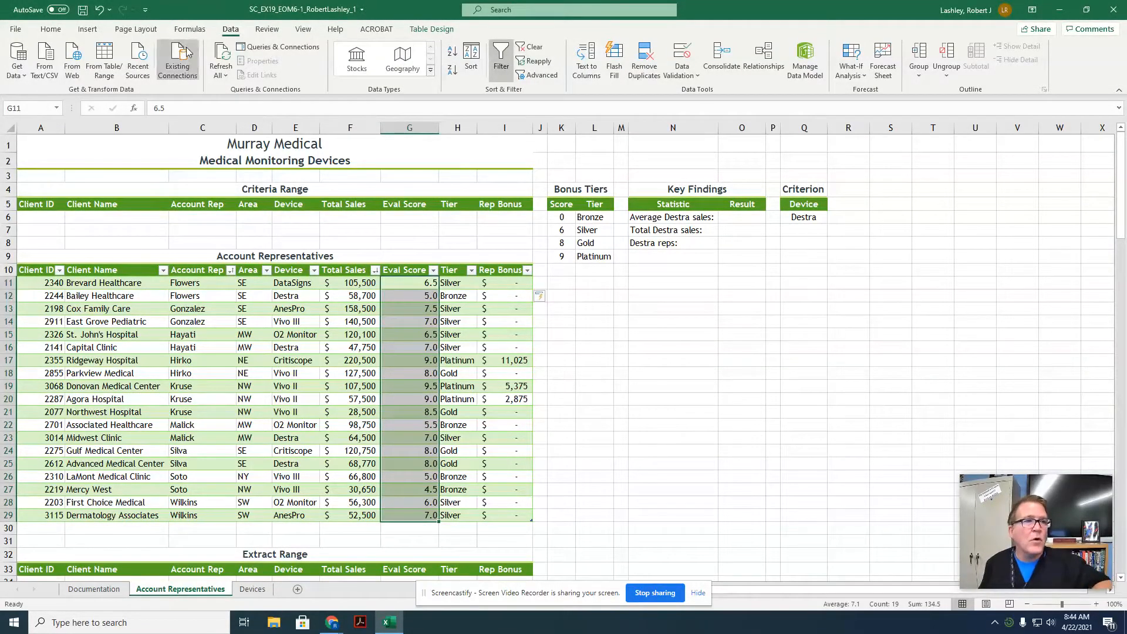
{"action": "left_click", "coordinate": [50, 29]}
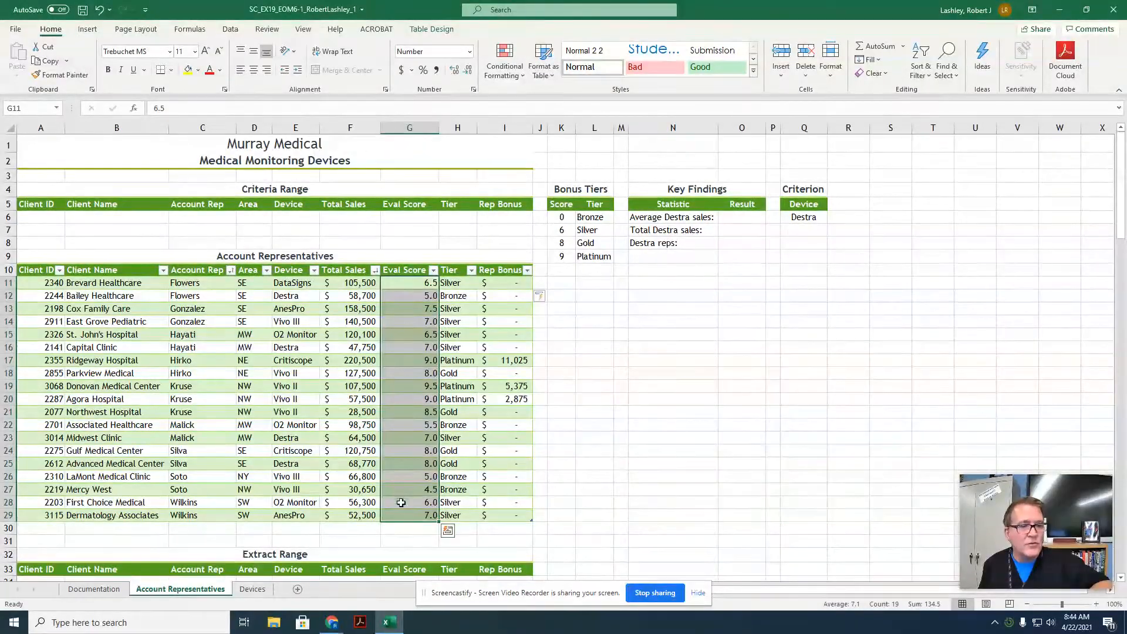
{"action": "left_click", "coordinate": [504, 64]}
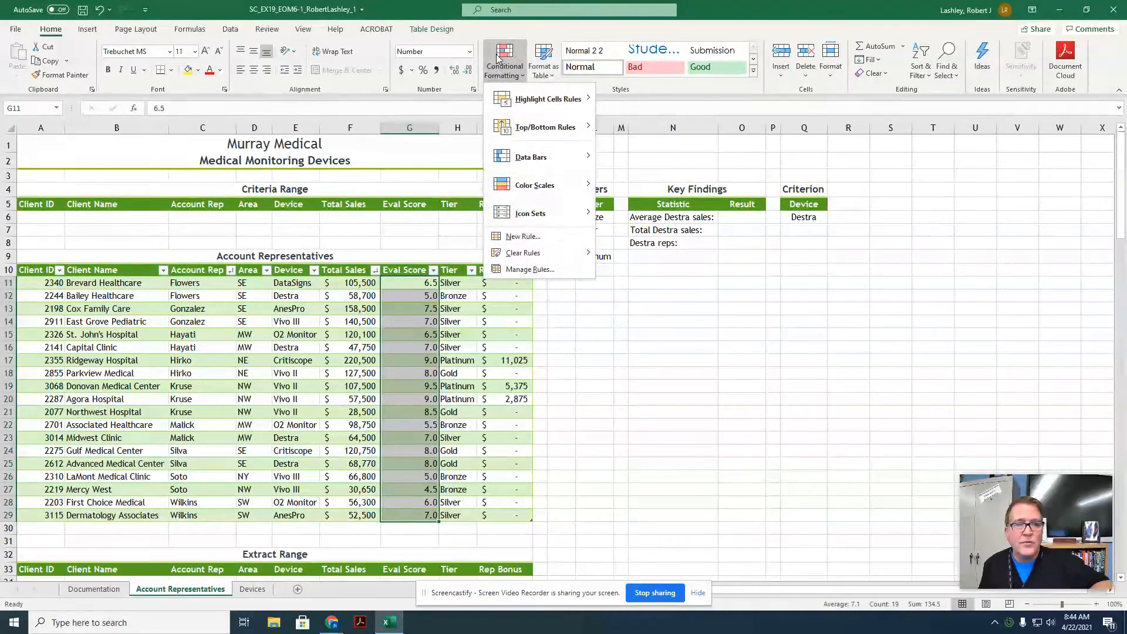
{"action": "left_click", "coordinate": [523, 236]}
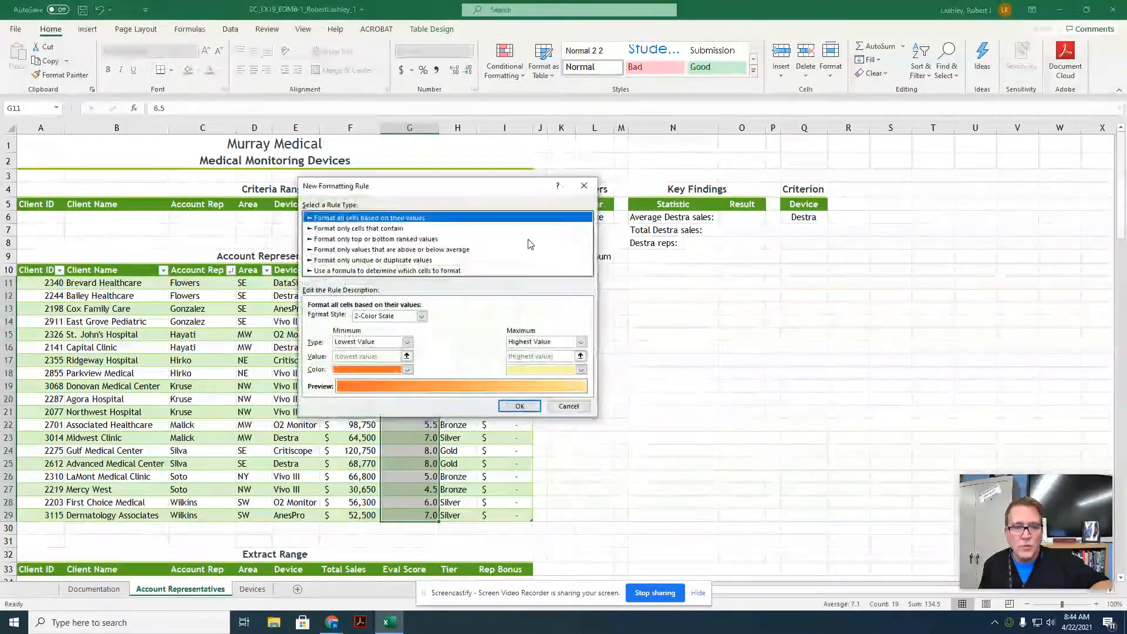
{"action": "left_click", "coordinate": [421, 317]}
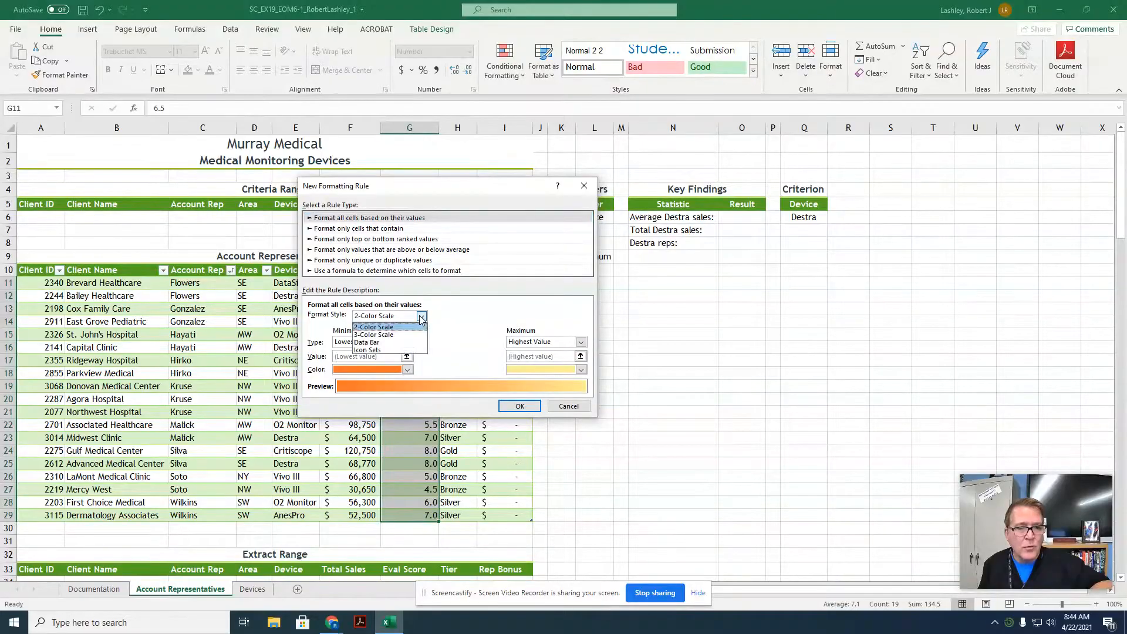
{"action": "left_click", "coordinate": [407, 350]}
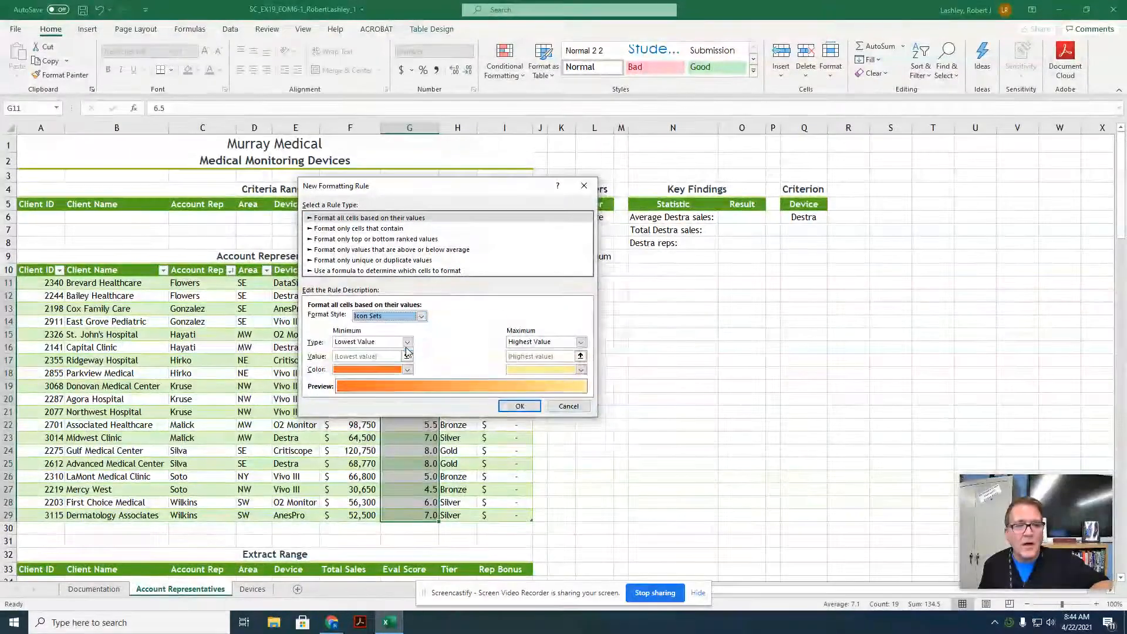
{"action": "left_click", "coordinate": [422, 333]}
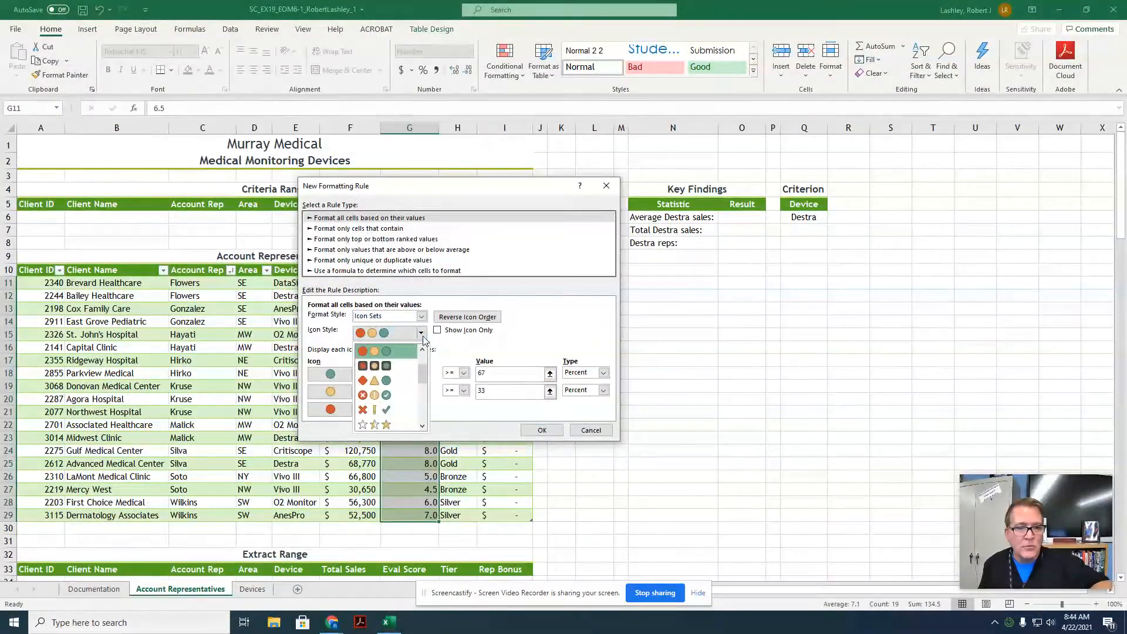
{"action": "left_click", "coordinate": [387, 424]}
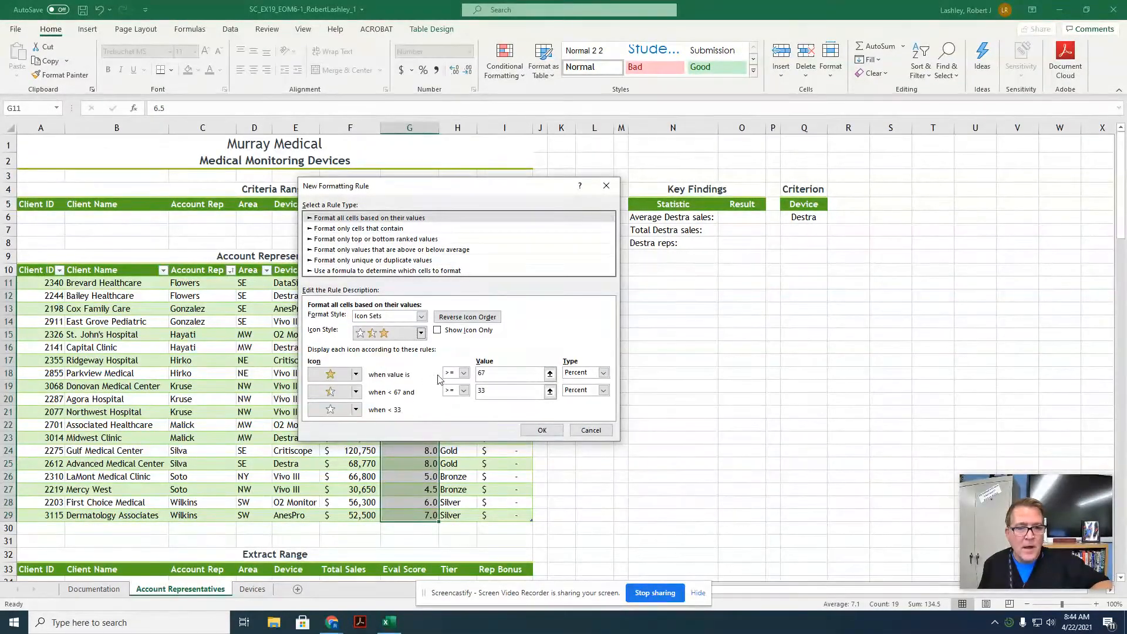
Set both icon thresholds to type Number, with a full star at >= 8 and a half star at >= 6, and apply the rule
{"action": "left_click", "coordinate": [587, 373]}
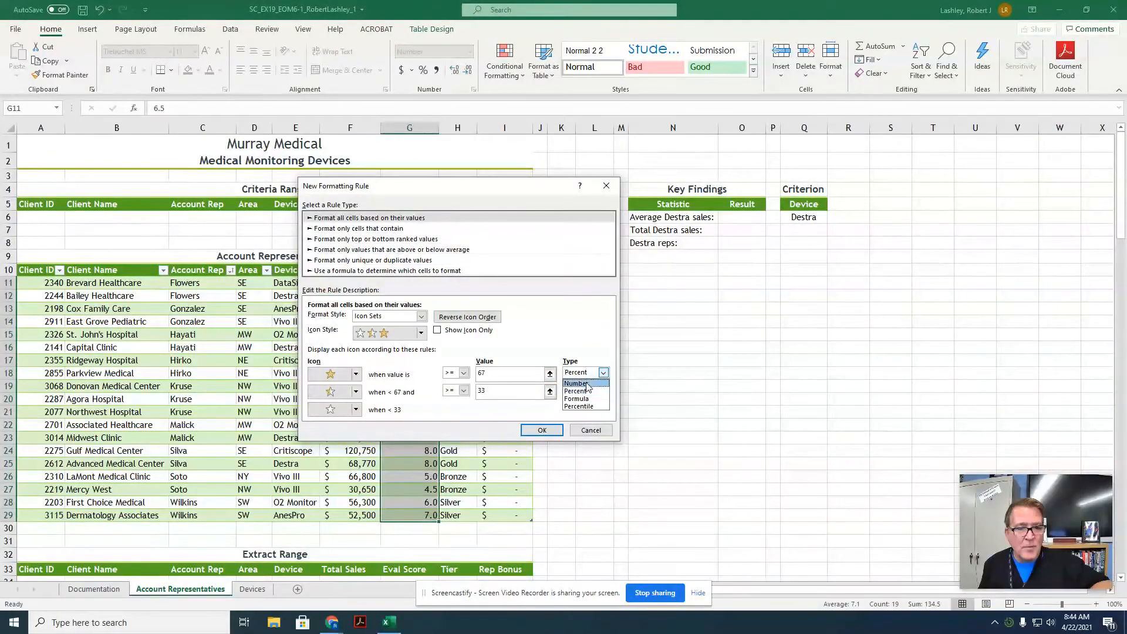
{"action": "left_click", "coordinate": [588, 384]}
{"action": "left_click", "coordinate": [588, 390]}
{"action": "left_click", "coordinate": [588, 402]}
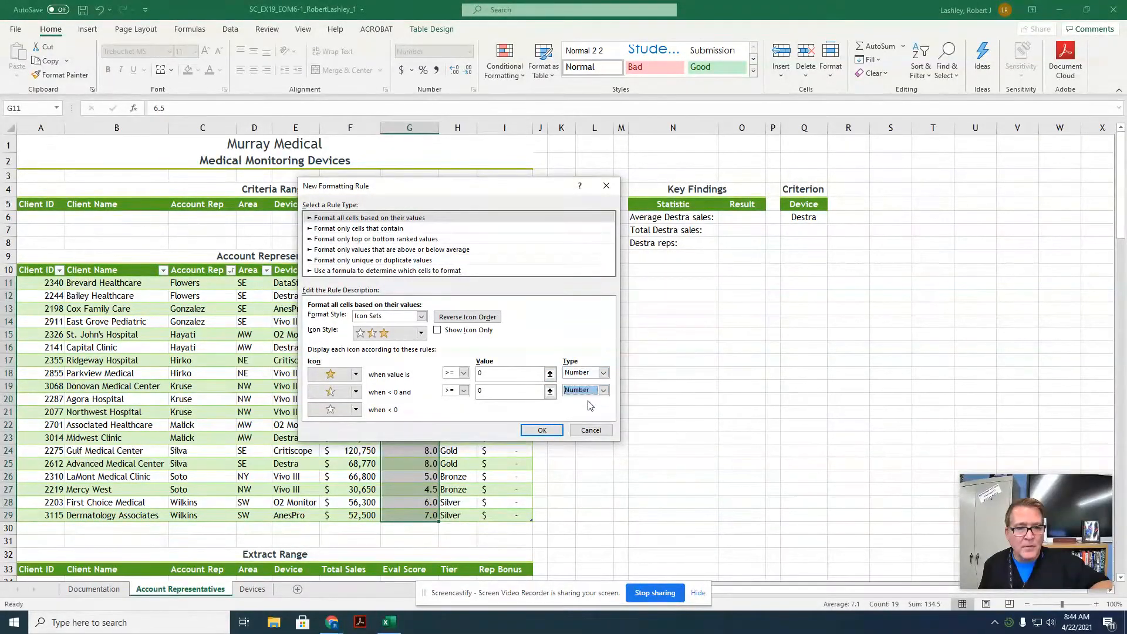
{"action": "left_click", "coordinate": [491, 376]}
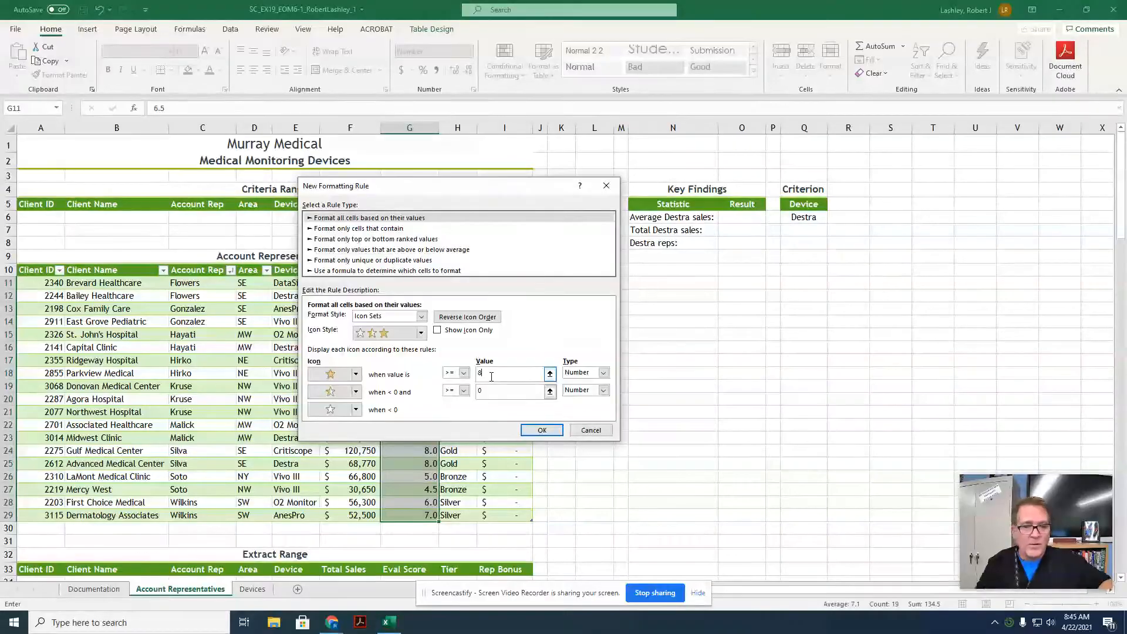
{"action": "left_click", "coordinate": [482, 393]}
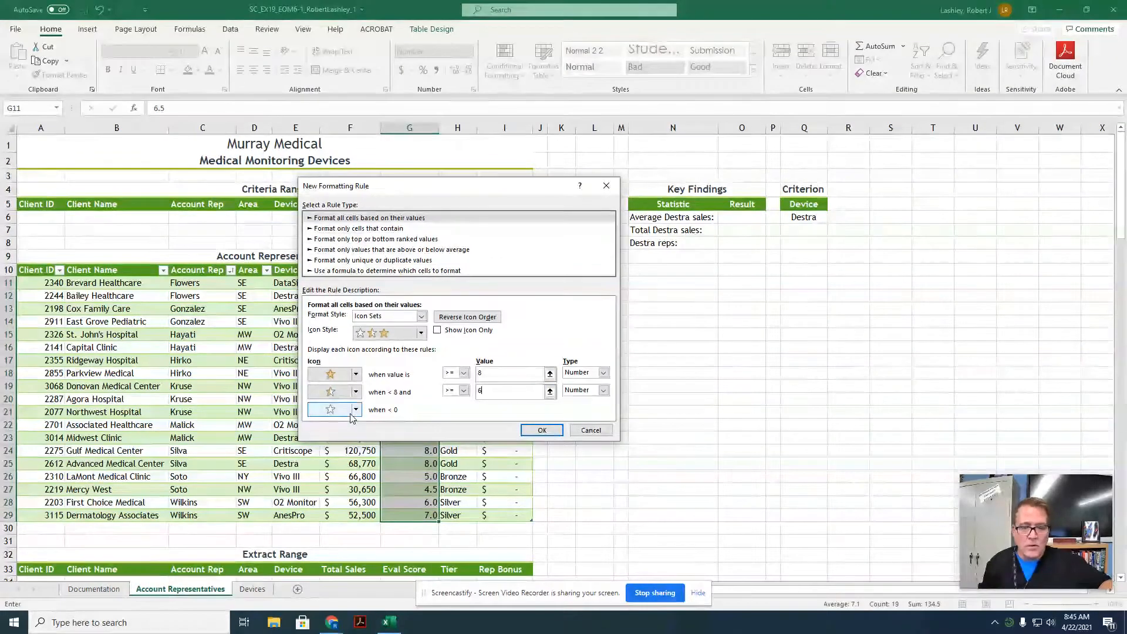
{"action": "left_click", "coordinate": [542, 430]}
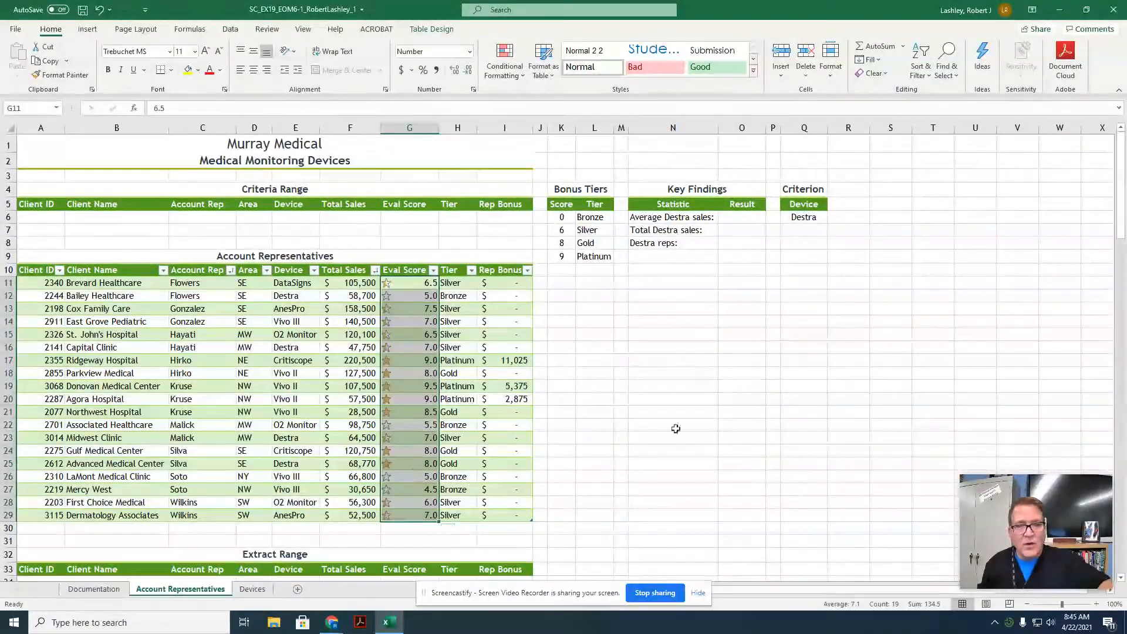
Add a total row to the Account Representatives table
{"action": "left_click", "coordinate": [738, 218]}
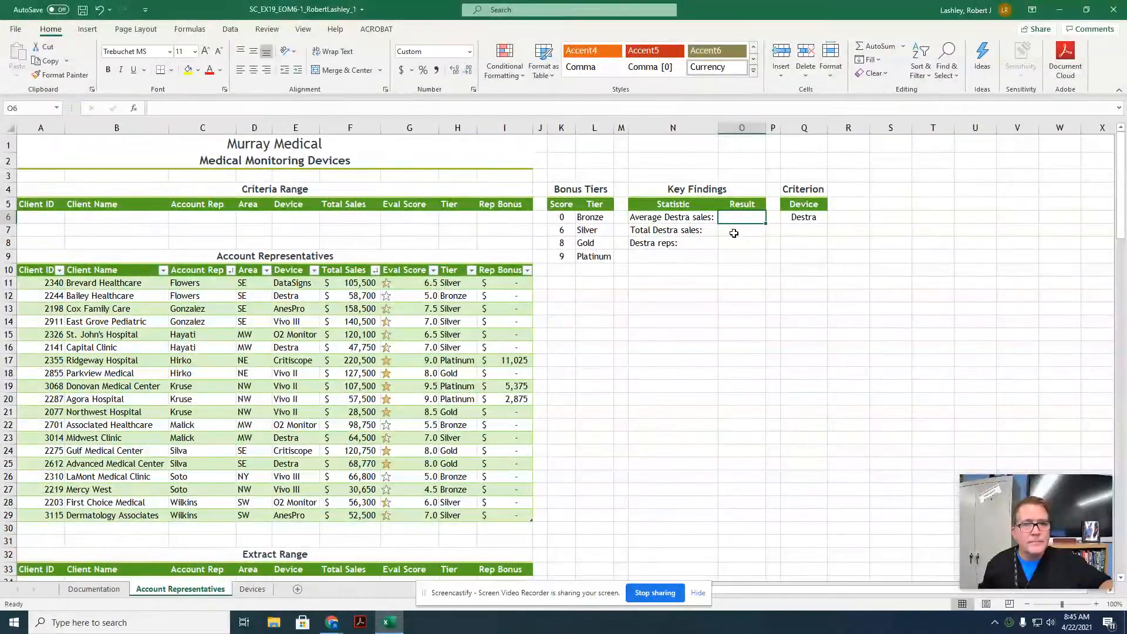
{"action": "left_click", "coordinate": [734, 232]}
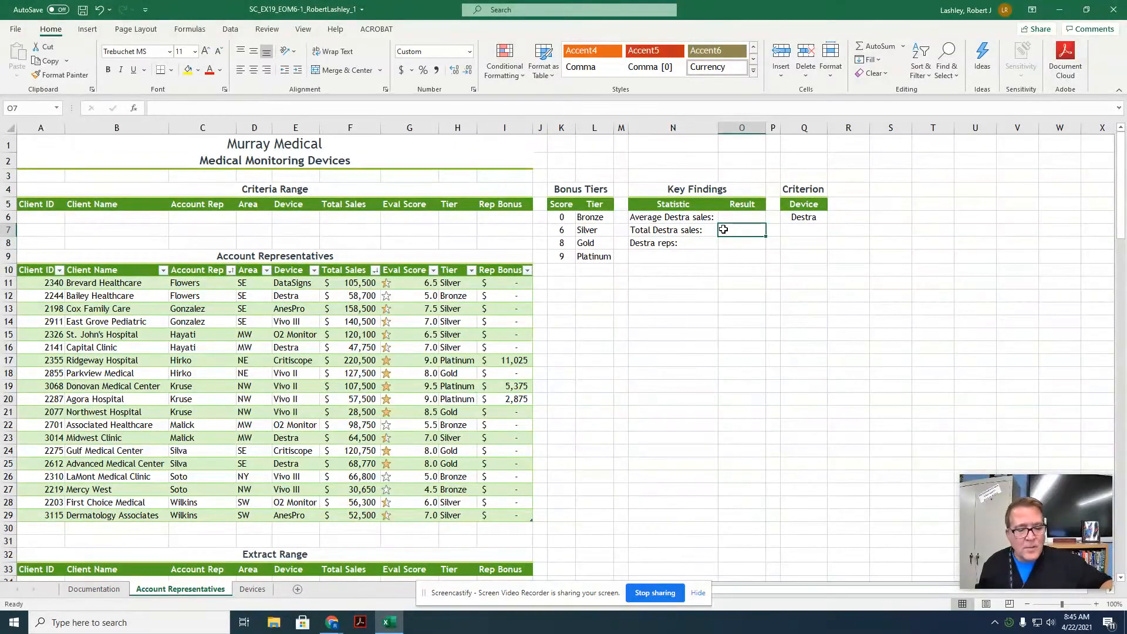
{"action": "left_click", "coordinate": [184, 350]}
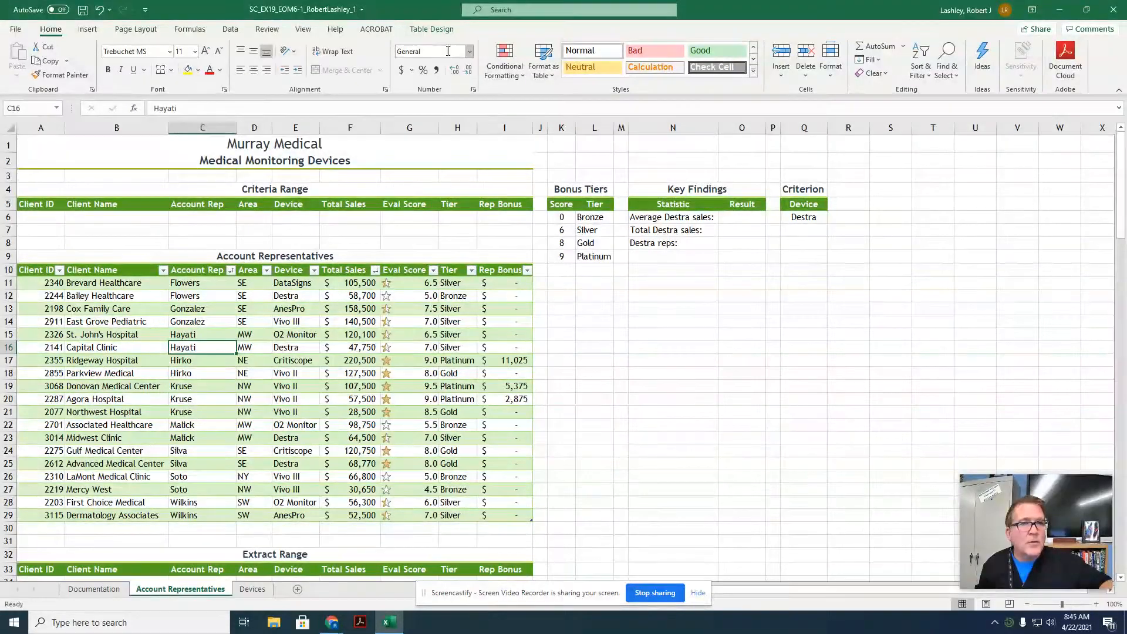
{"action": "left_click", "coordinate": [433, 31]}
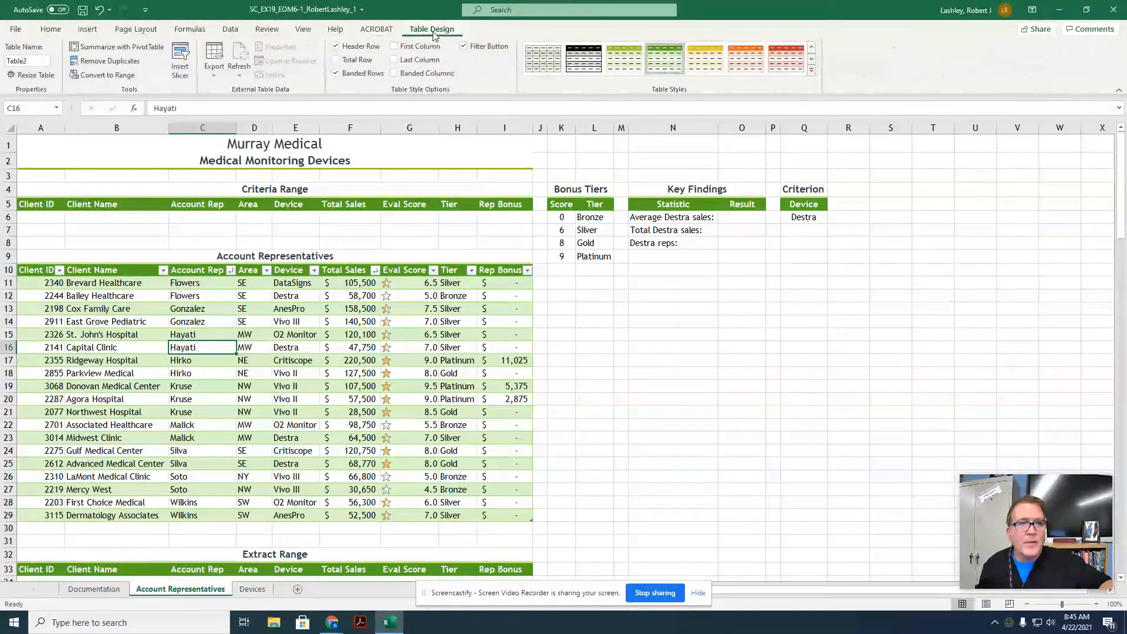
{"action": "left_click", "coordinate": [337, 61]}
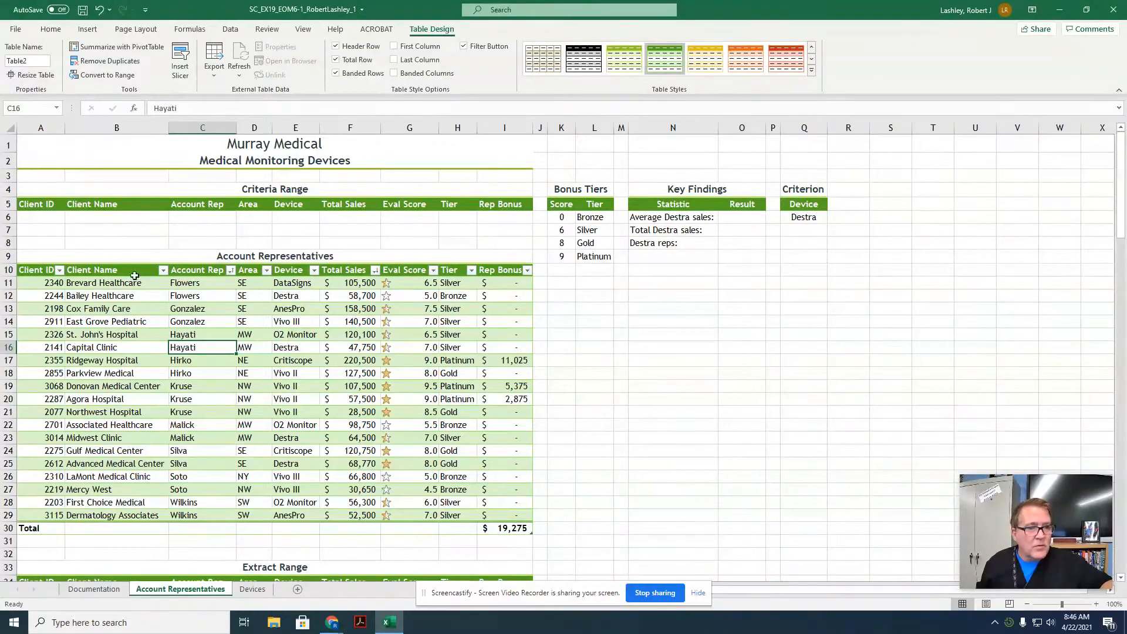
In the table's total row, use Count for the Client Name column and Sum for the Total Sales column
{"action": "left_click", "coordinate": [136, 530]}
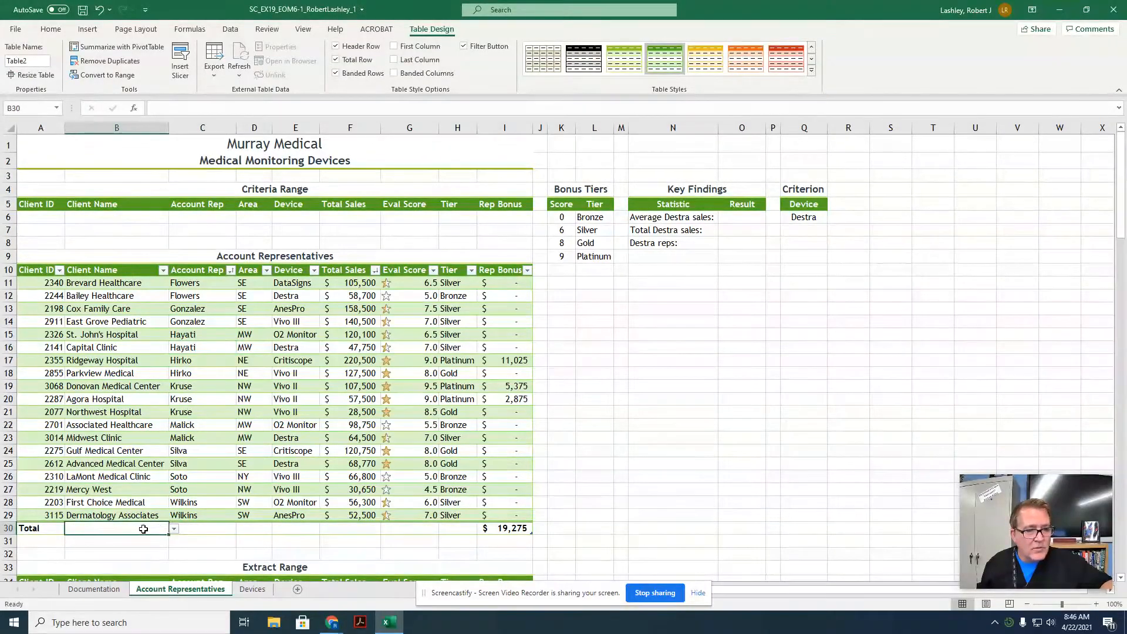
{"action": "left_click", "coordinate": [173, 530]}
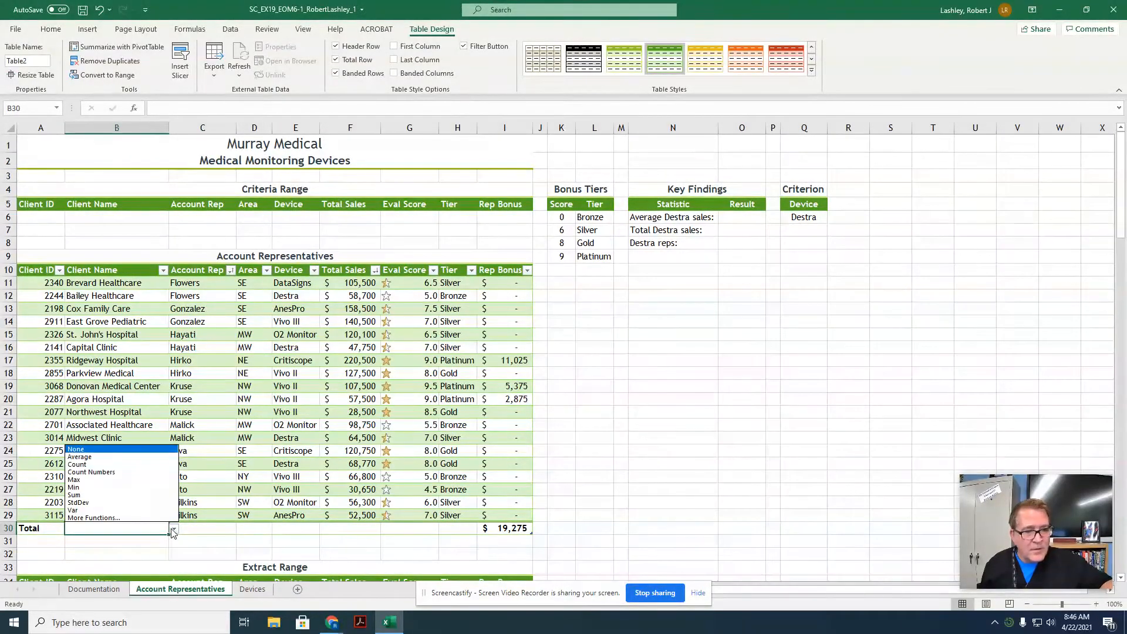
{"action": "left_click", "coordinate": [115, 467]}
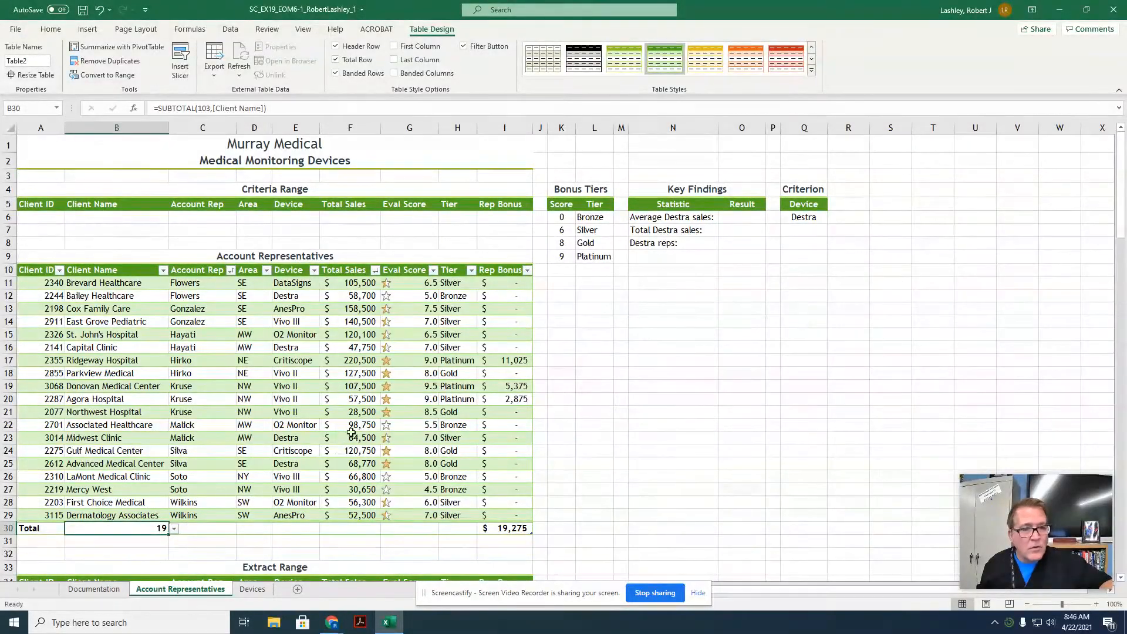
{"action": "left_click", "coordinate": [353, 530]}
{"action": "left_click", "coordinate": [386, 529]}
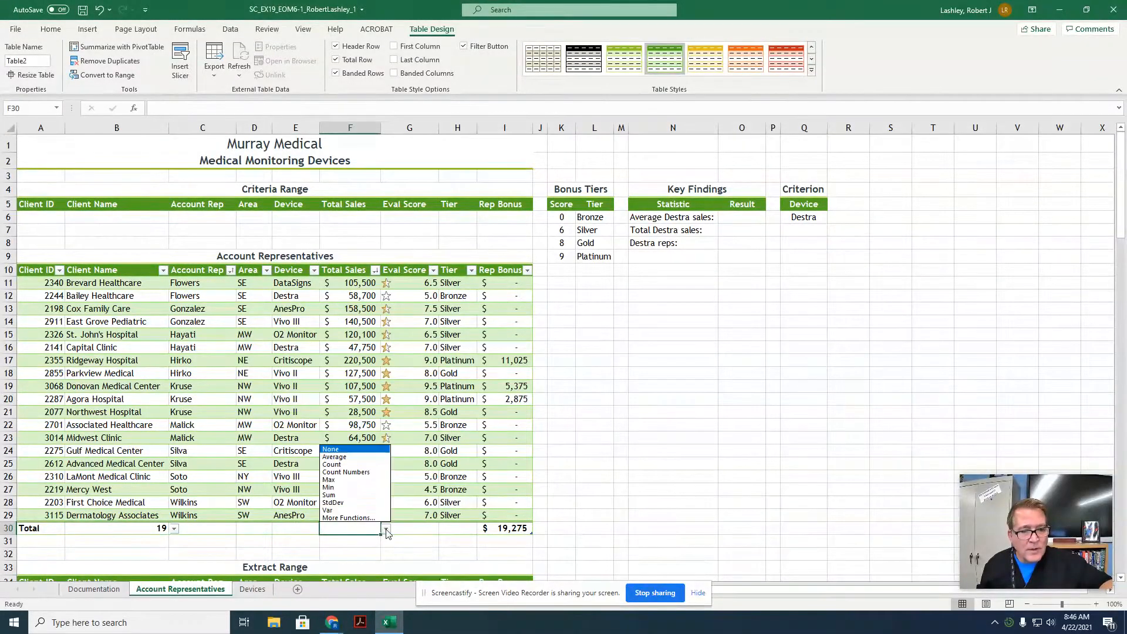
{"action": "left_click", "coordinate": [347, 496]}
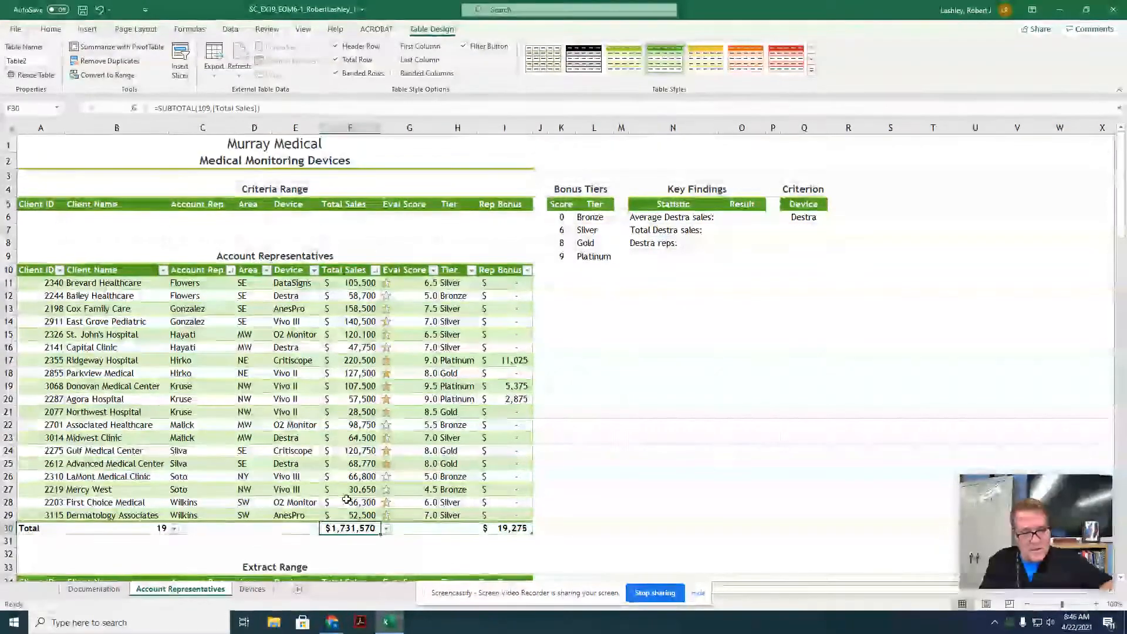
Use Average for the Eval Score column in the table's total row
{"action": "left_click", "coordinate": [430, 525]}
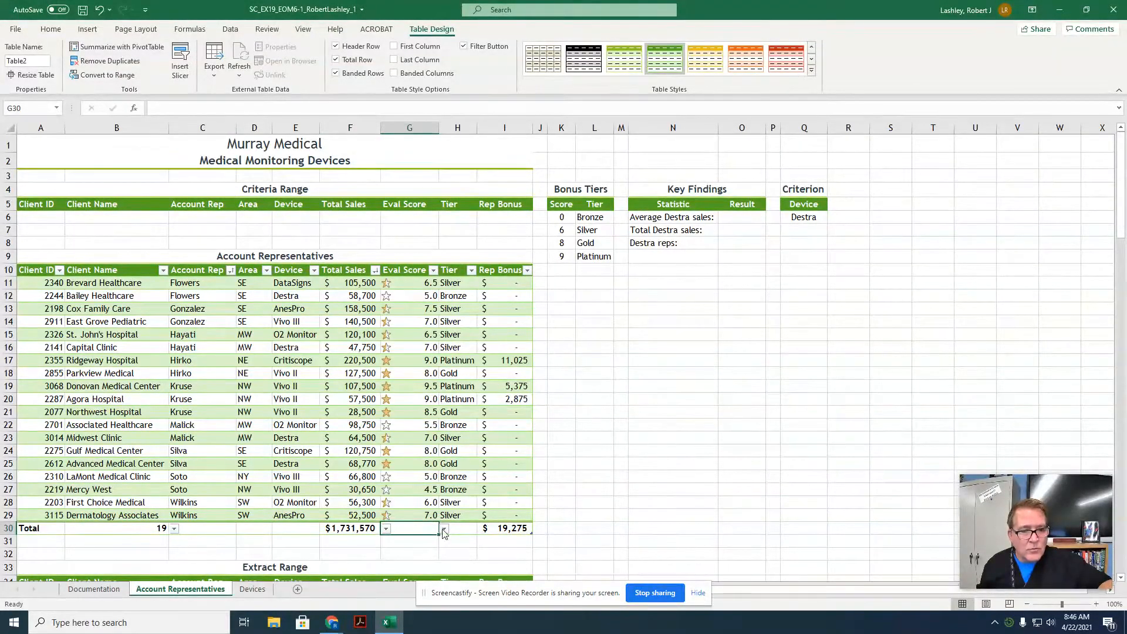
{"action": "left_click", "coordinate": [443, 532]}
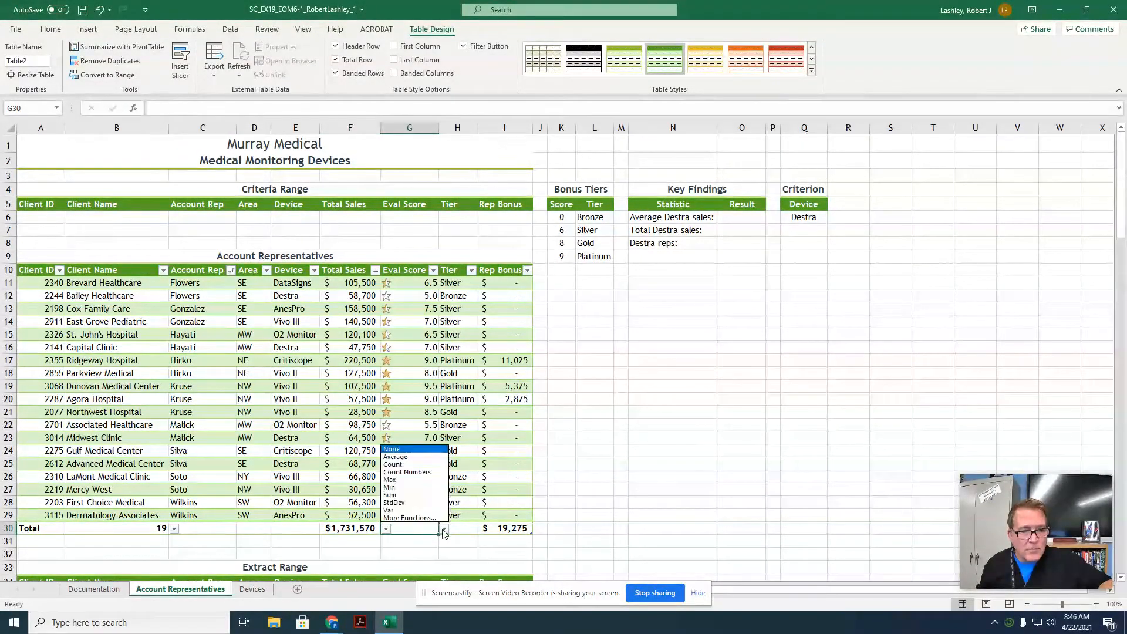
{"action": "left_click", "coordinate": [411, 457]}
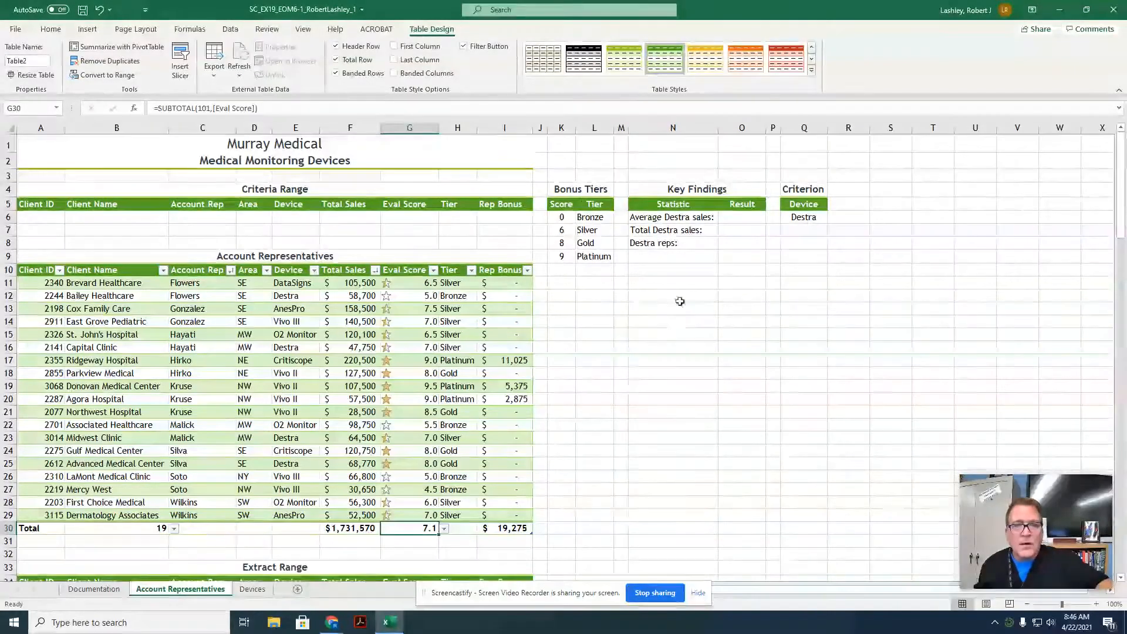
Begin a DAVERAGE formula in the Average Destra sales result cell, O6, of the Key Findings
{"action": "left_click_drag", "start_coordinate": [679, 217], "coordinate": [730, 240]}
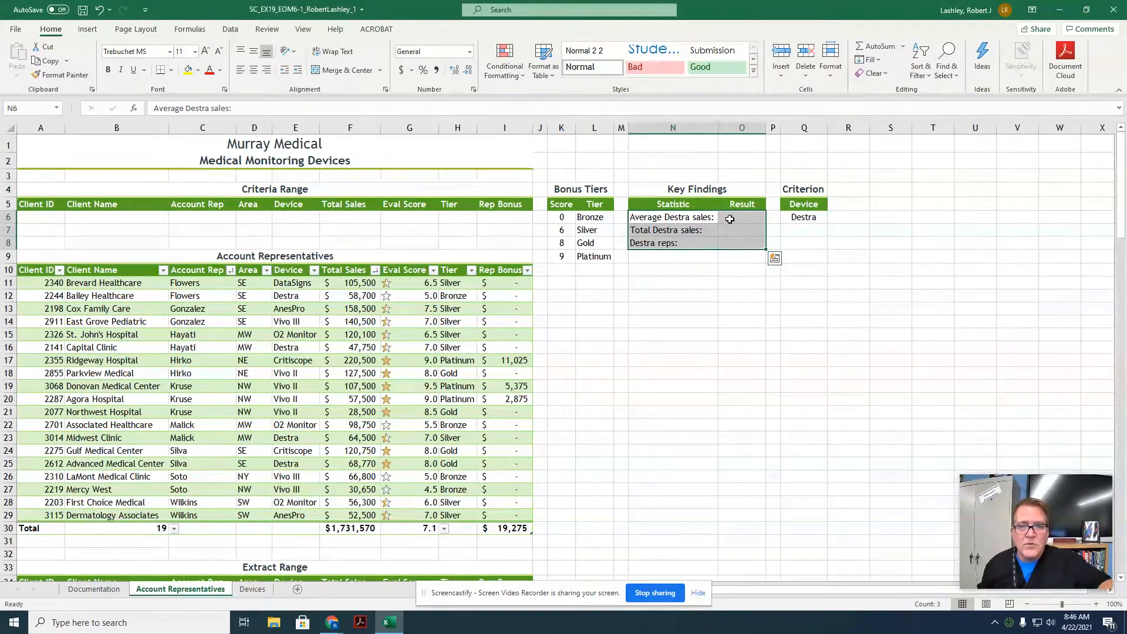
{"action": "left_click", "coordinate": [729, 218]}
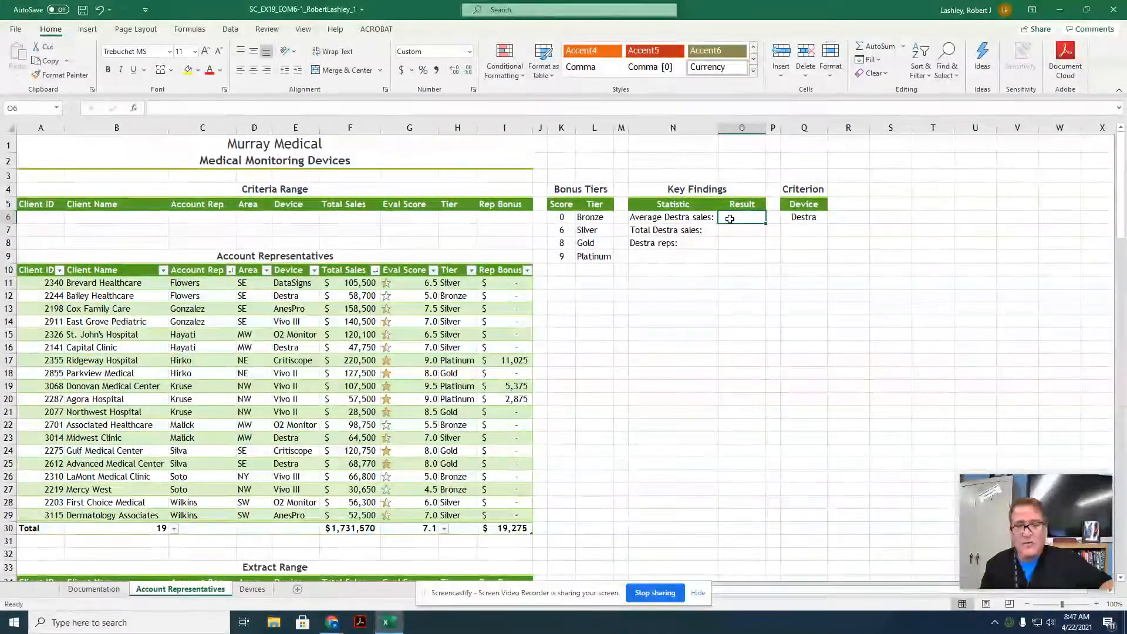
{"action": "type", "text": "="}
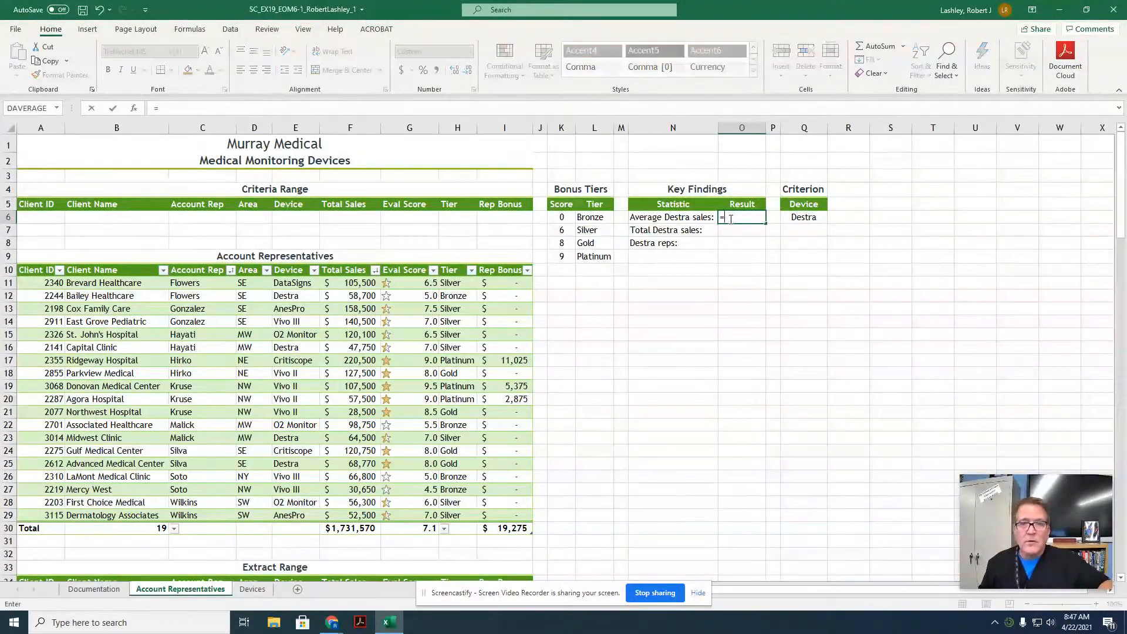
{"action": "type", "text": "Daver"}
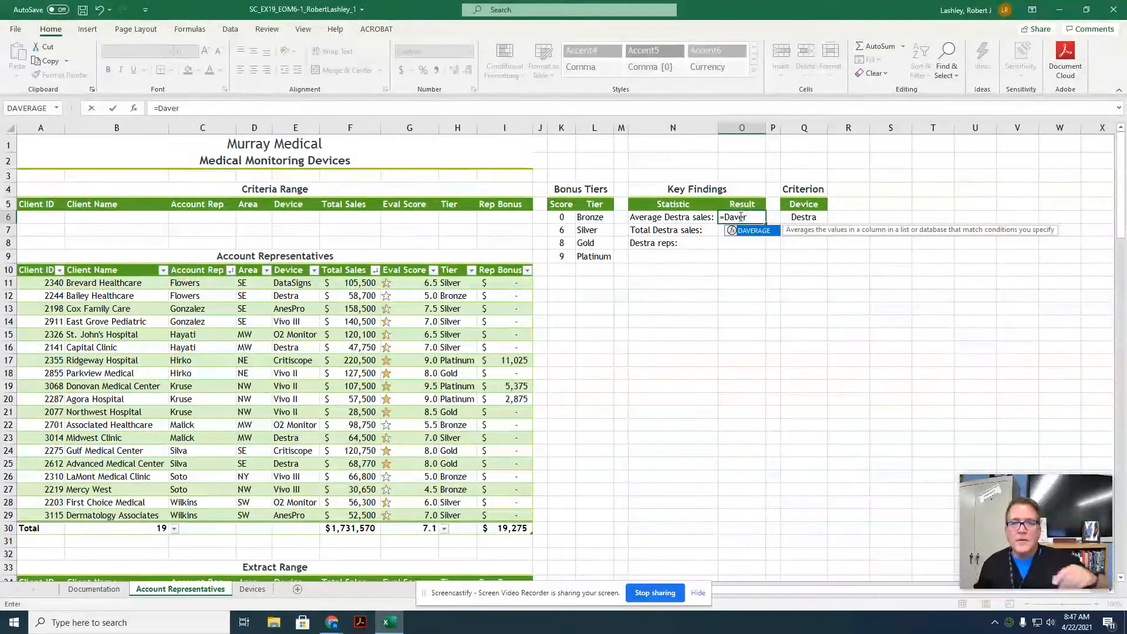
{"action": "double_click", "coordinate": [749, 231]}
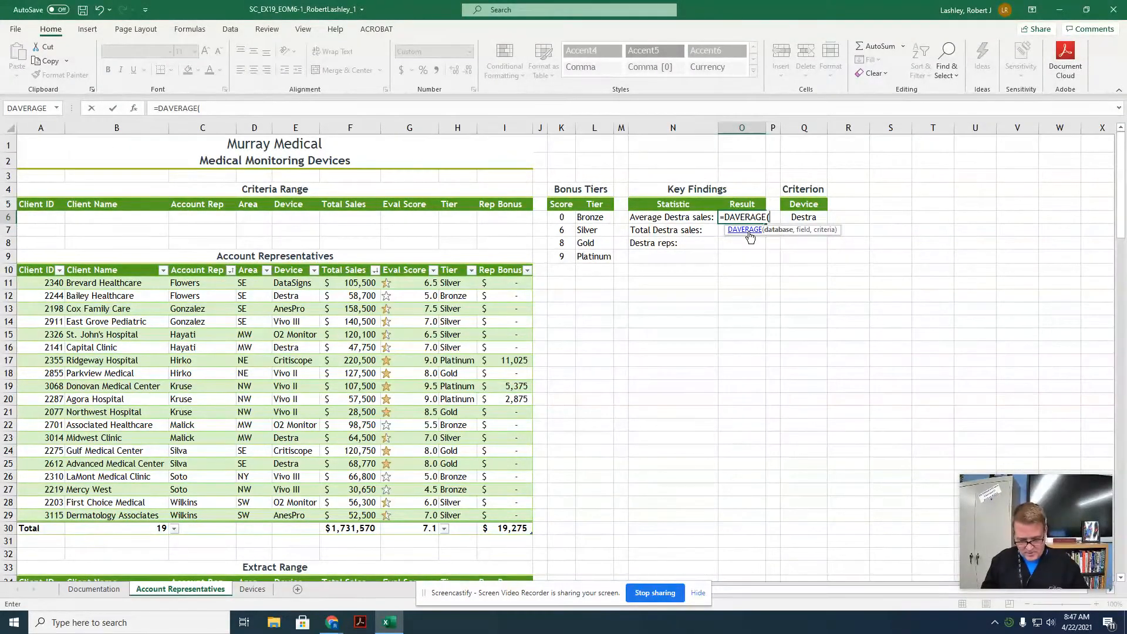
{"action": "type", "text": "E11"}
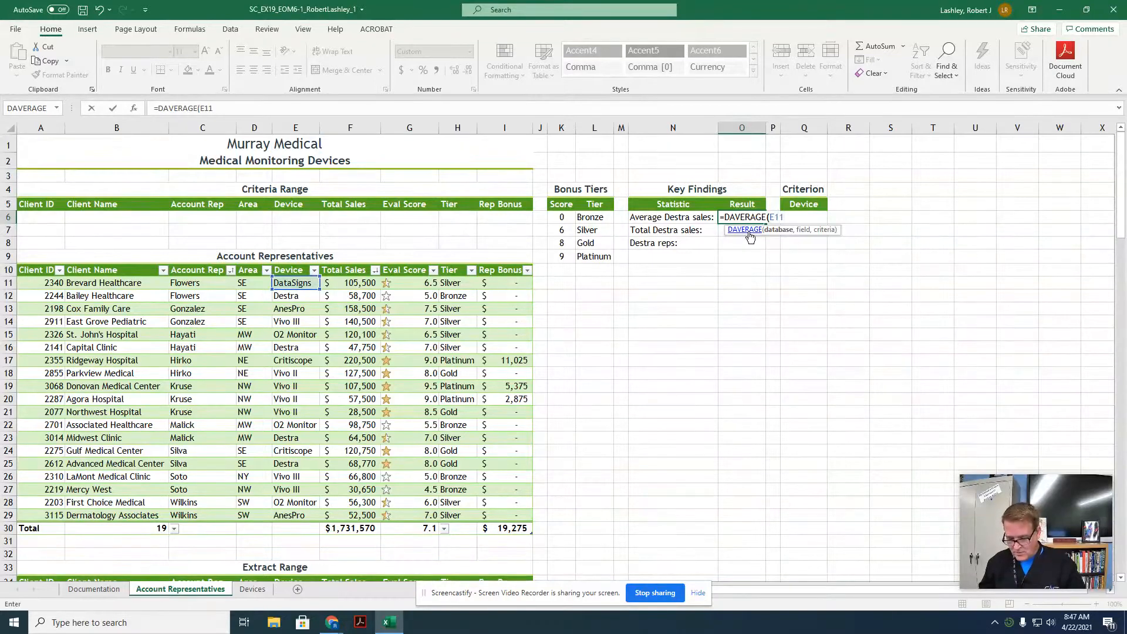
{"action": "type", "text": ":E29"}
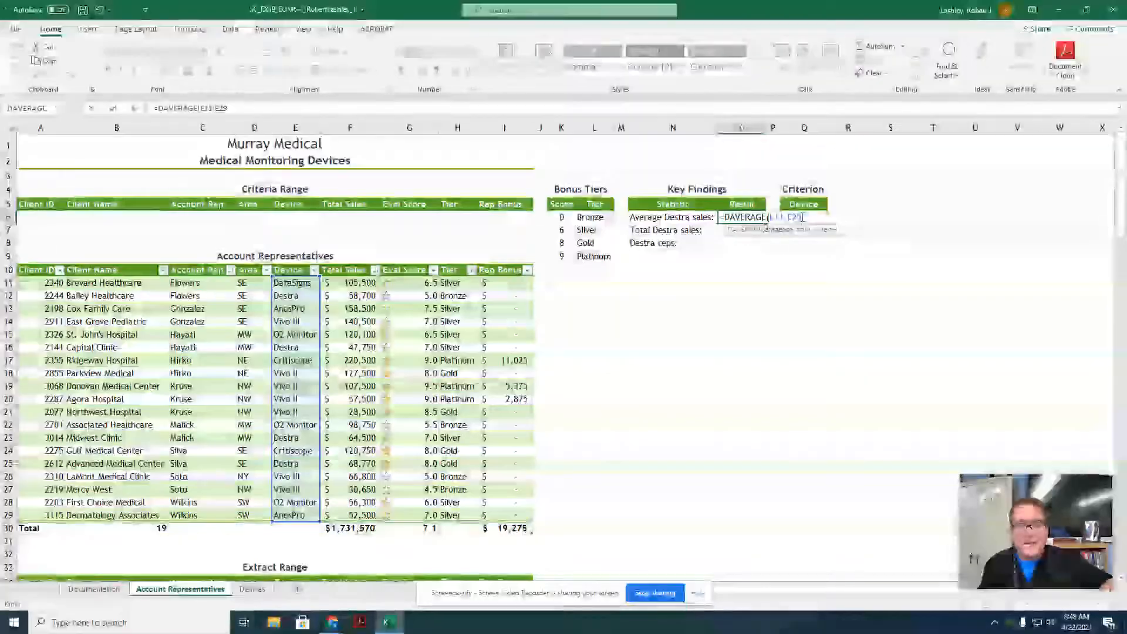
{"action": "key", "text": "BackSpace"}
{"action": "key", "text": "BackSpace"}
{"action": "key", "text": "BackSpace"}
{"action": "key", "text": "BackSpace"}
{"action": "key", "text": "BackSpace"}
{"action": "key", "text": "BackSpace"}
{"action": "key", "text": "BackSpace"}
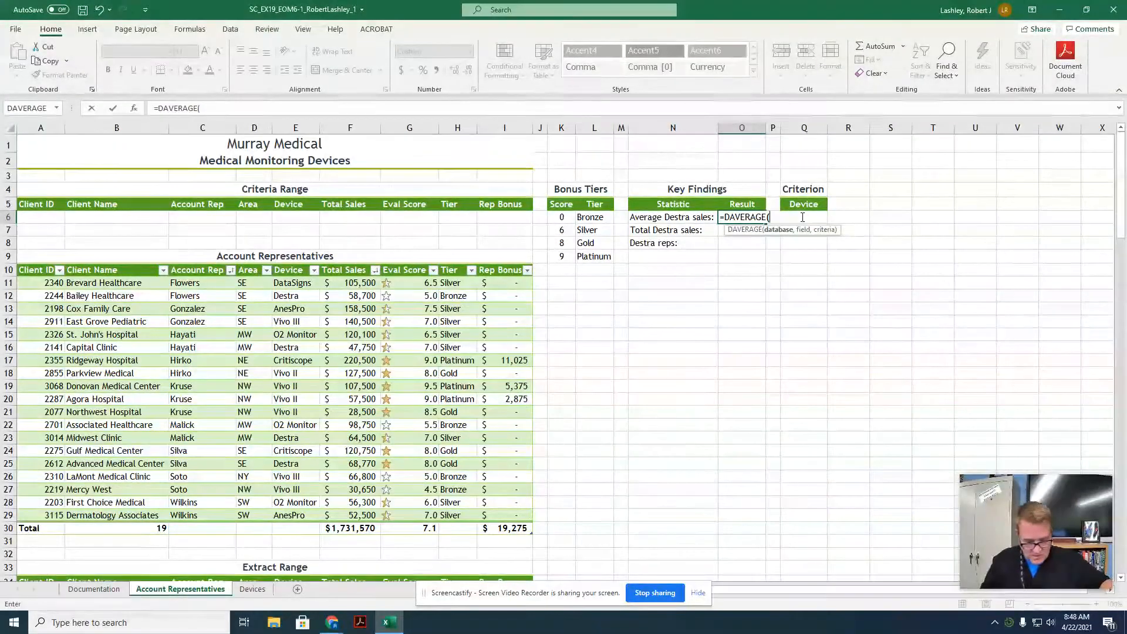
Complete the DAVERAGE formula in O6 with database A10:I29, field "Total Sales" and criteria Q5:Q6
{"action": "type", "text": "A10"}
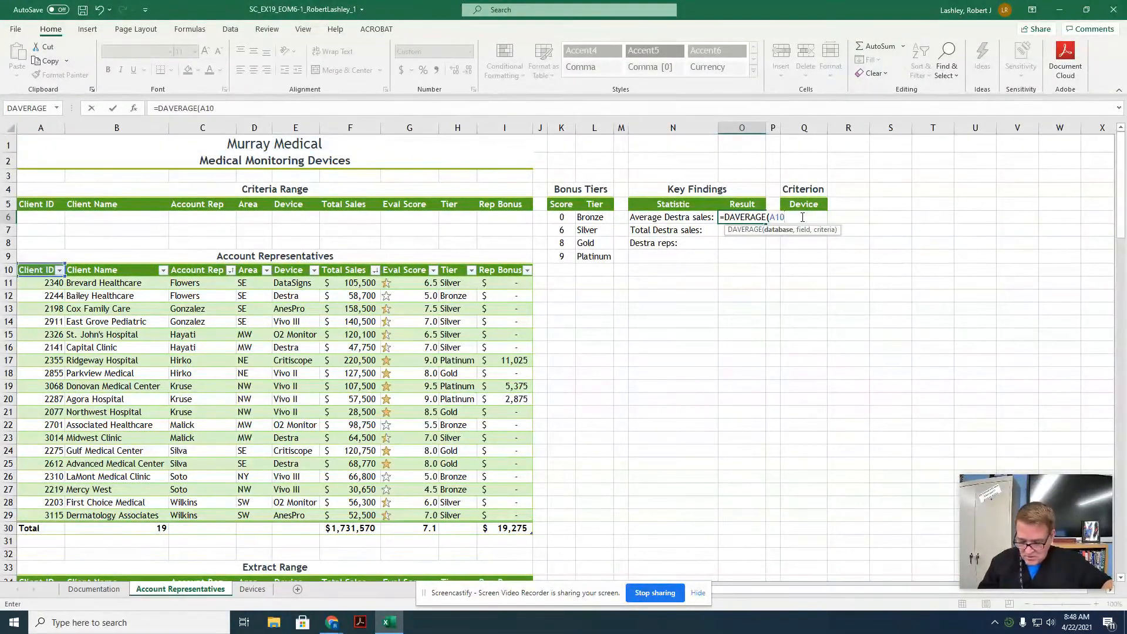
{"action": "type", "text": ":"}
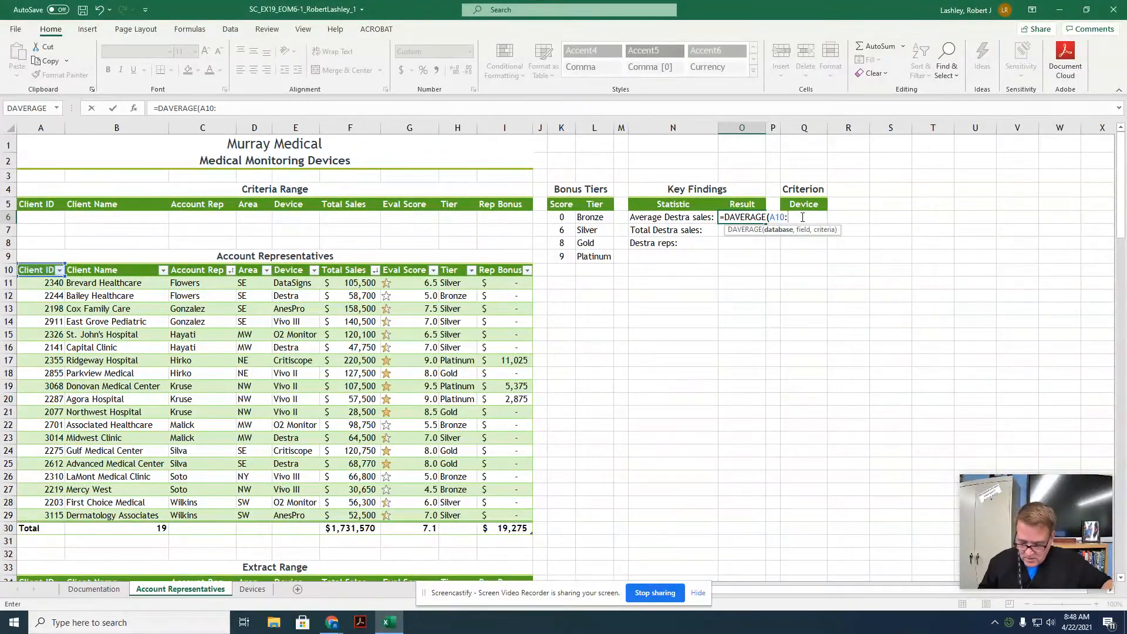
{"action": "type", "text": "I29,"}
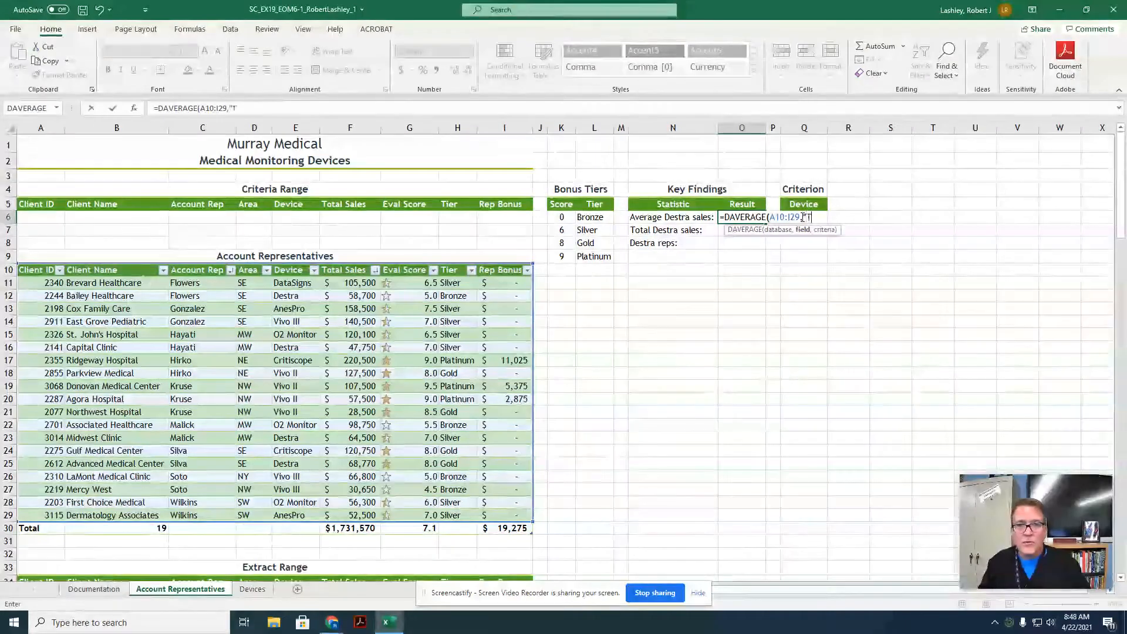
{"action": "type", "text": "Total"}
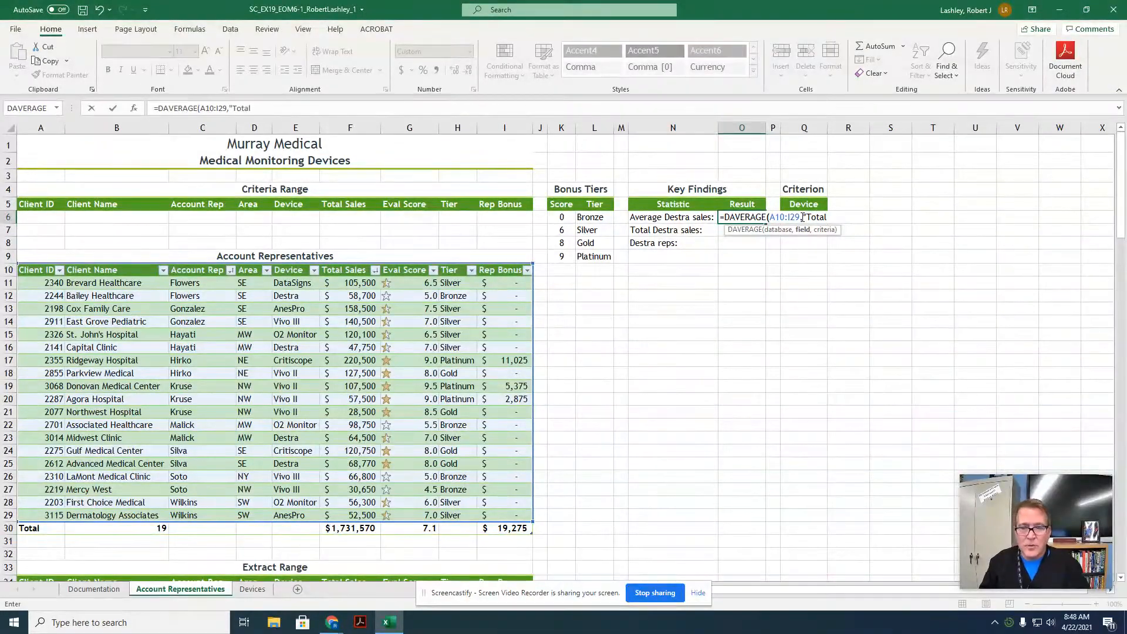
{"action": "type", "text": " Sales\""}
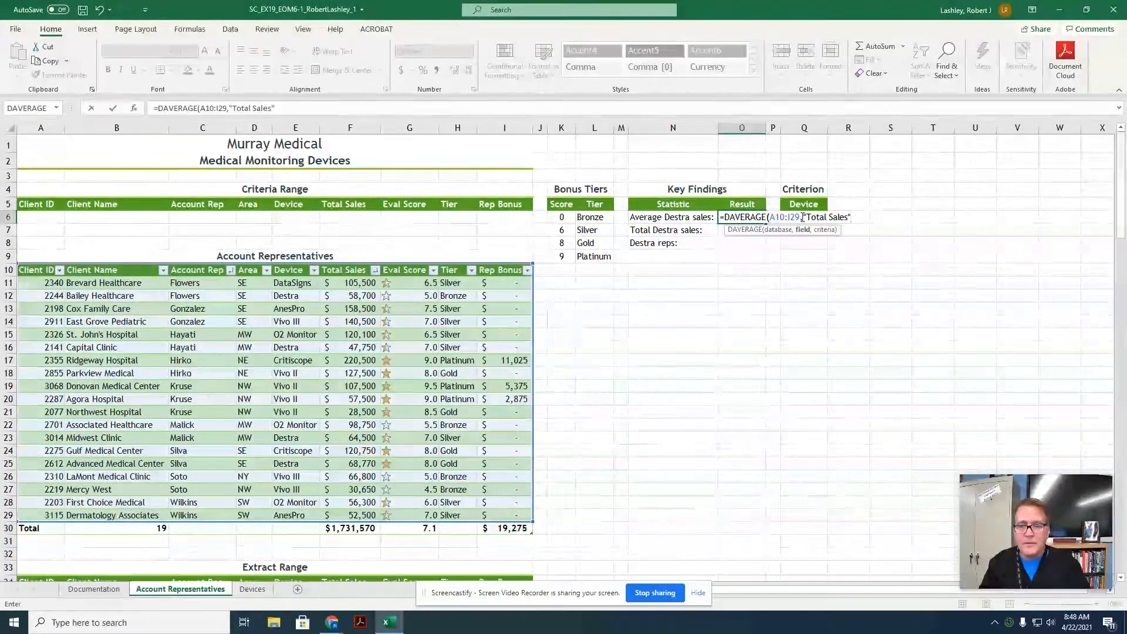
{"action": "type", "text": ","}
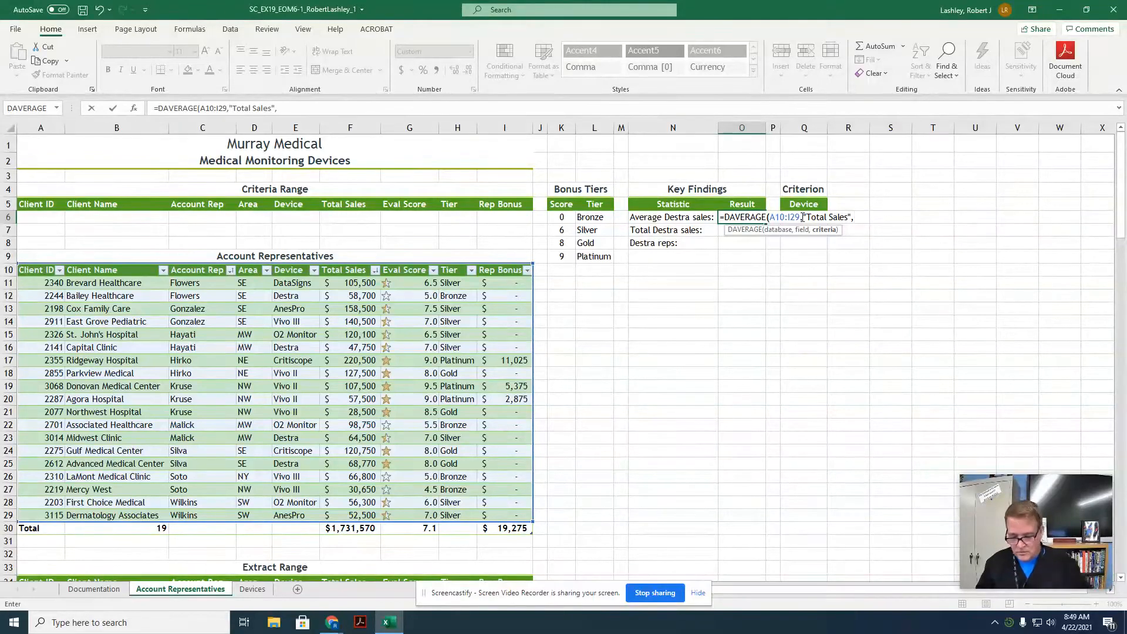
{"action": "type", "text": "Q"}
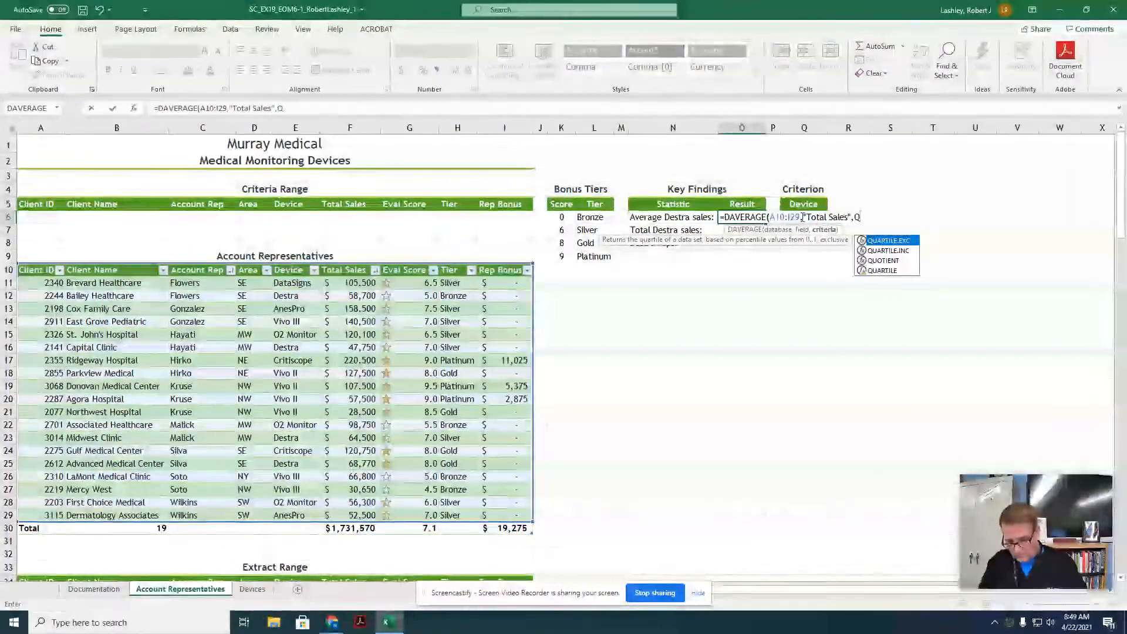
{"action": "type", "text": "5:Q"}
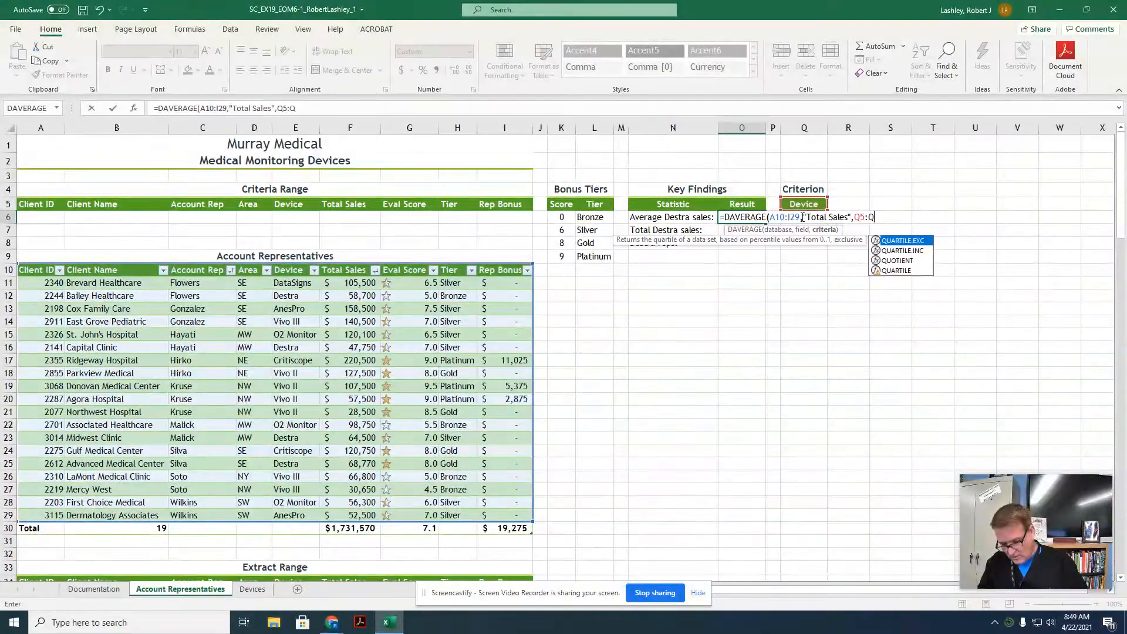
{"action": "type", "text": "6"}
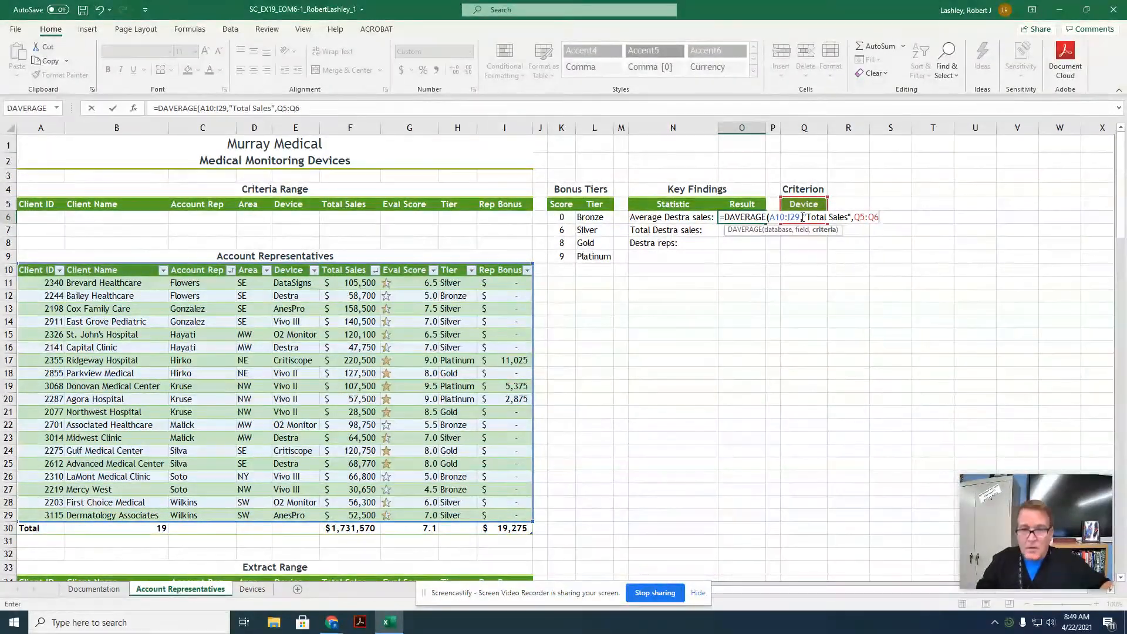
{"action": "type", "text": ")"}
{"action": "key", "text": "Return"}
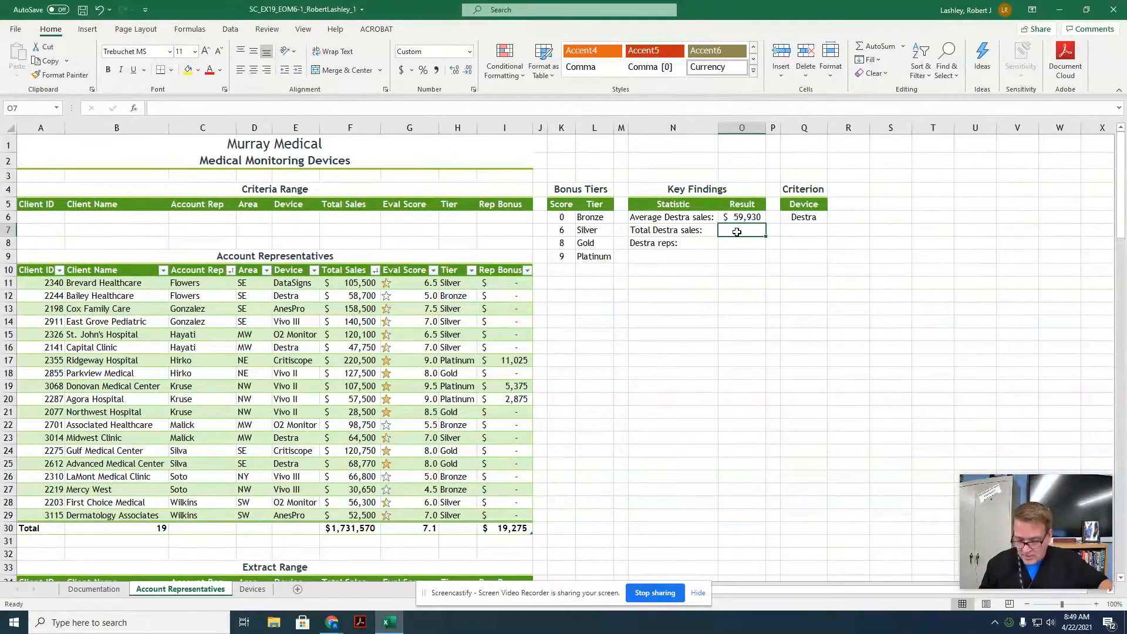
Calculate the total Destra sales in O7 with the formula =SUMIF(E11:E29,Q6,F11:F29)
{"action": "type", "text": "=su"}
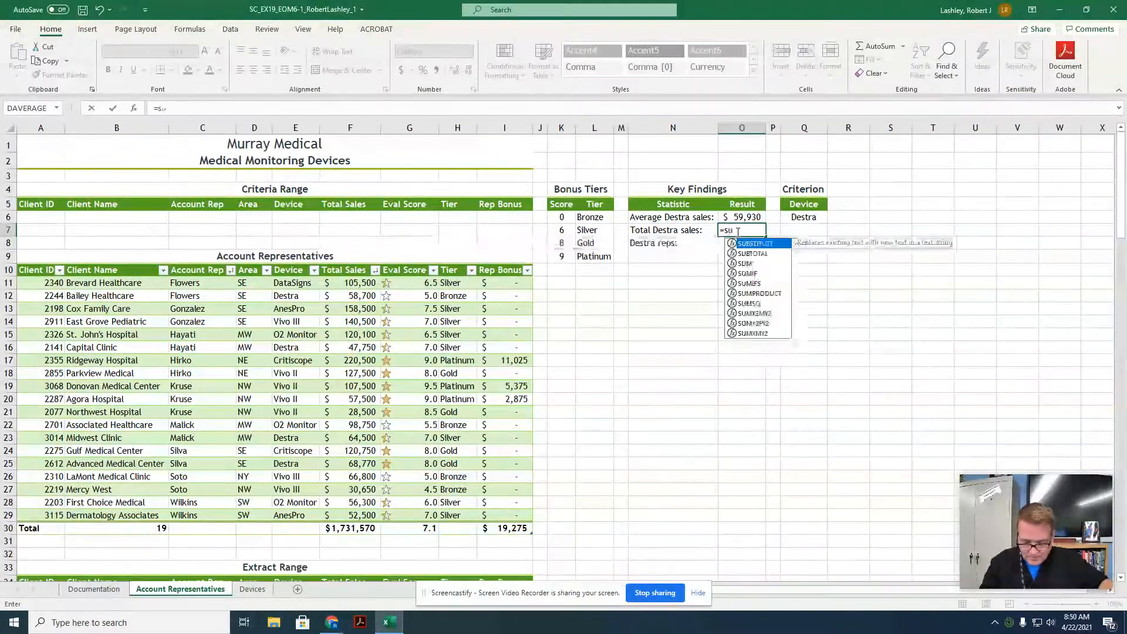
{"action": "type", "text": "mif"}
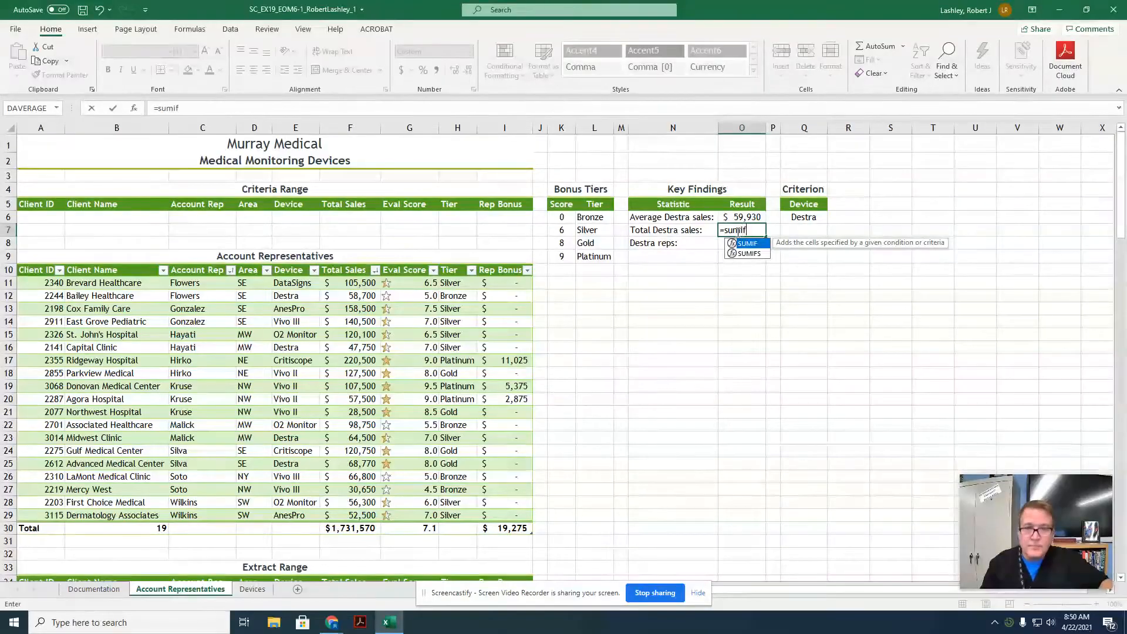
{"action": "double_click", "coordinate": [748, 246]}
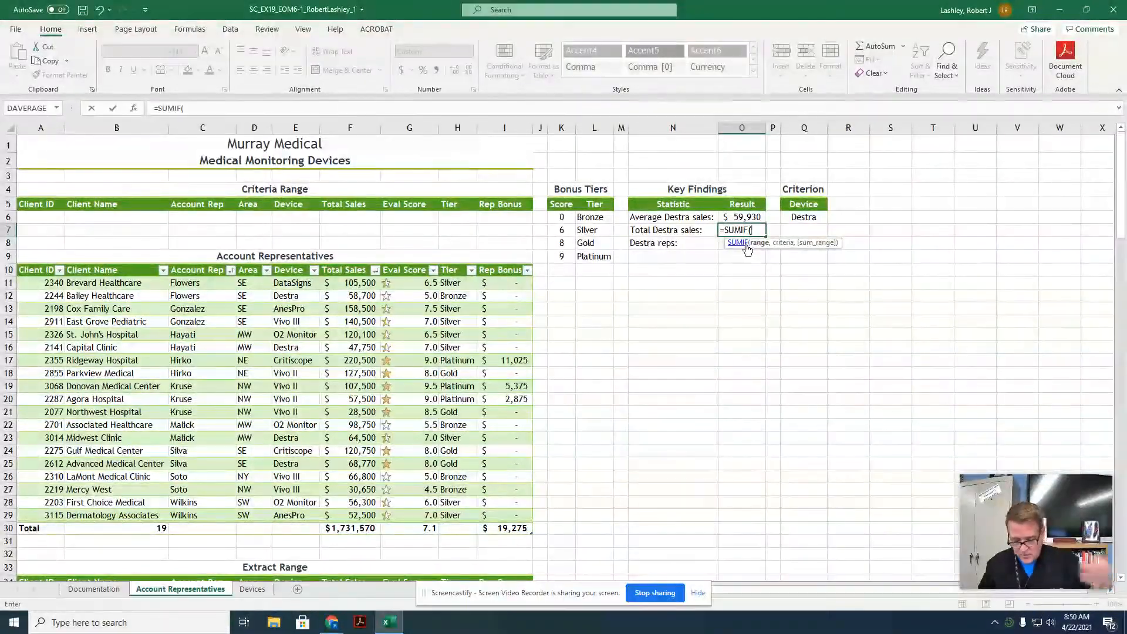
{"action": "type", "text": "E11"}
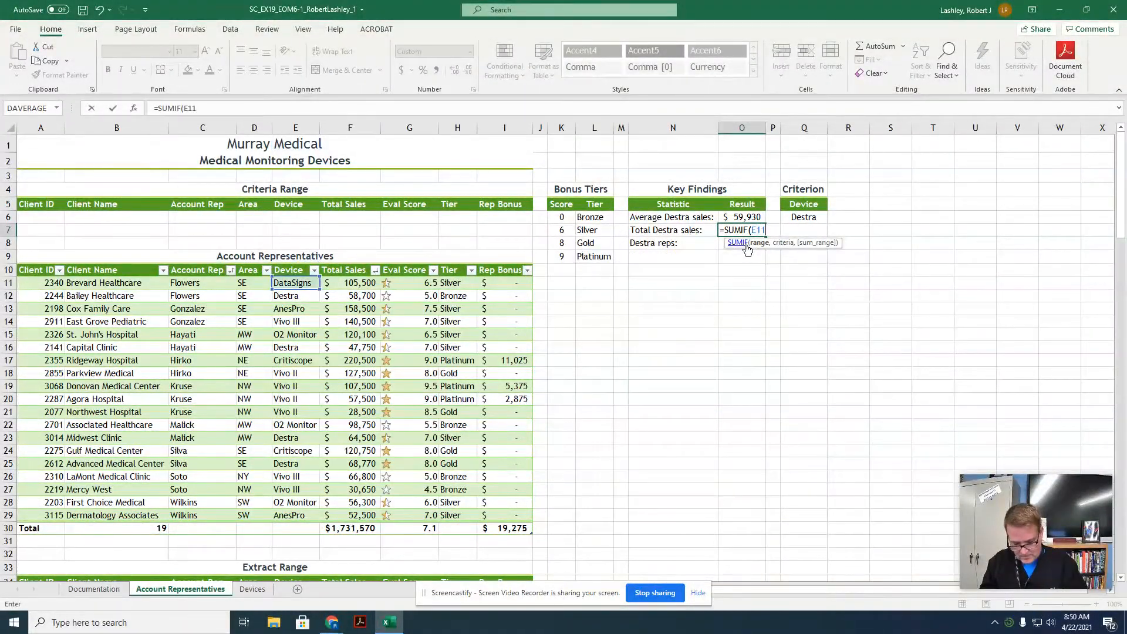
{"action": "type", "text": ":E29"}
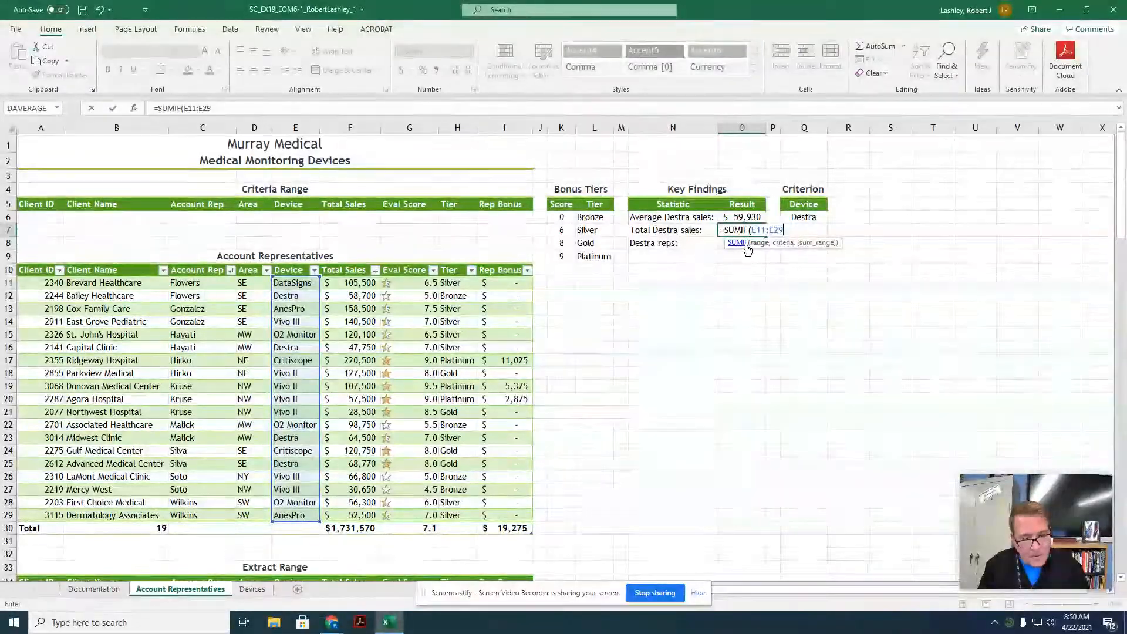
{"action": "type", "text": ","}
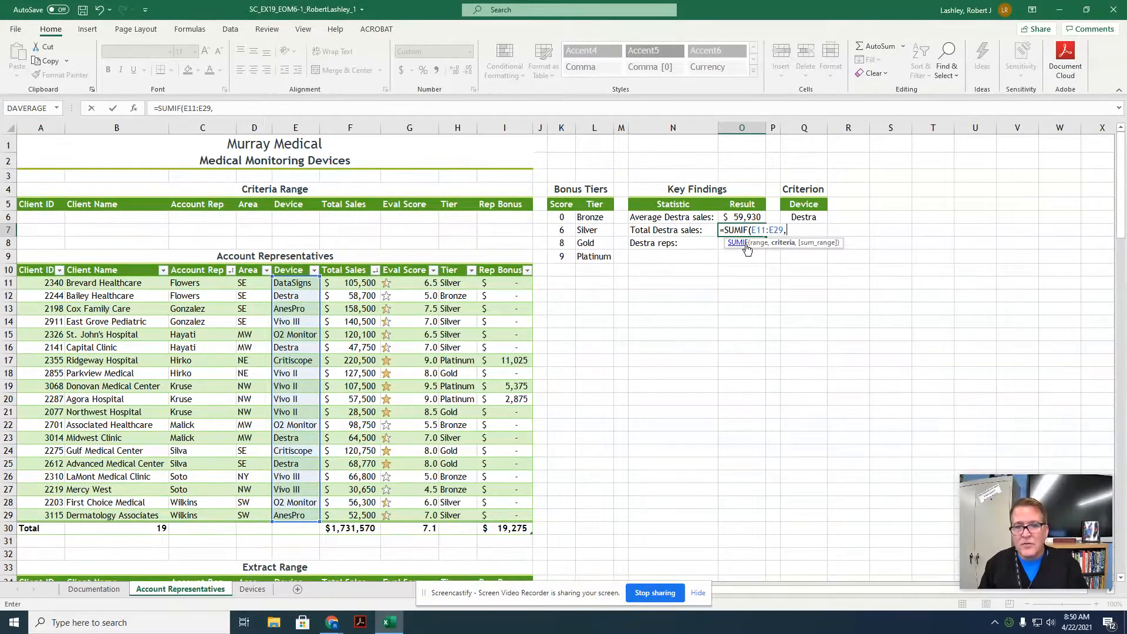
{"action": "type", "text": "Q6,"}
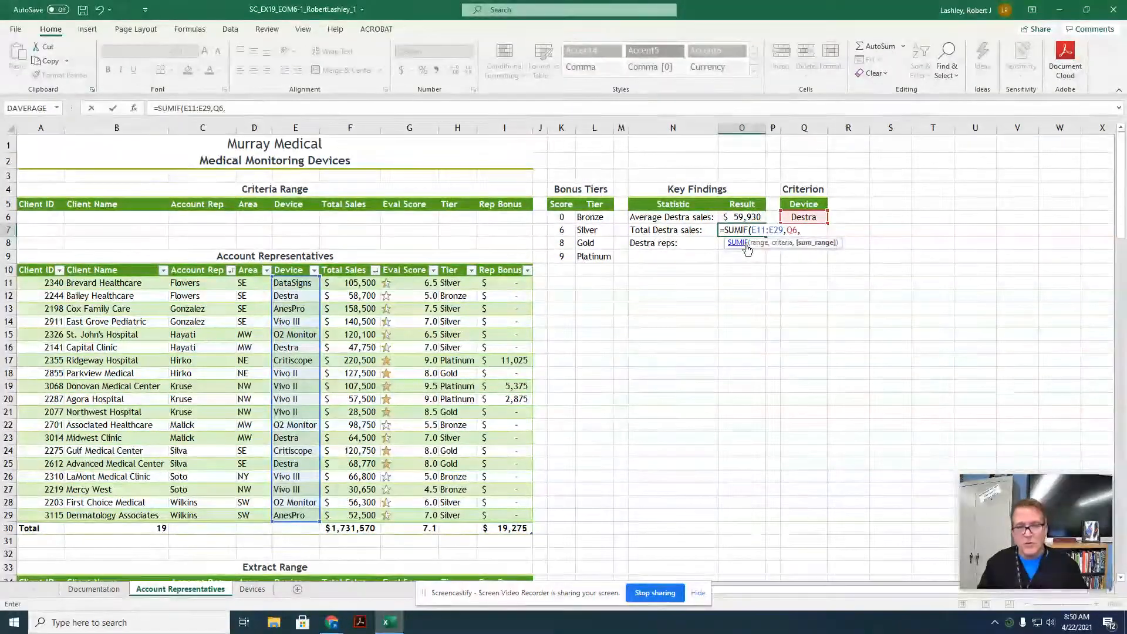
{"action": "type", "text": "F1"}
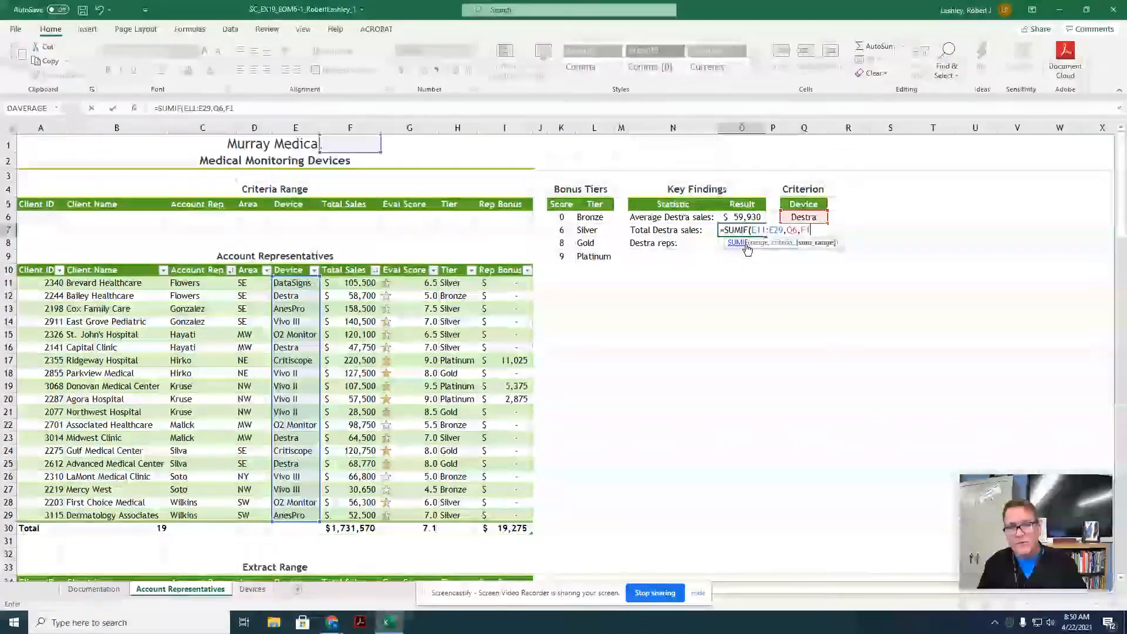
{"action": "type", "text": "1:F"}
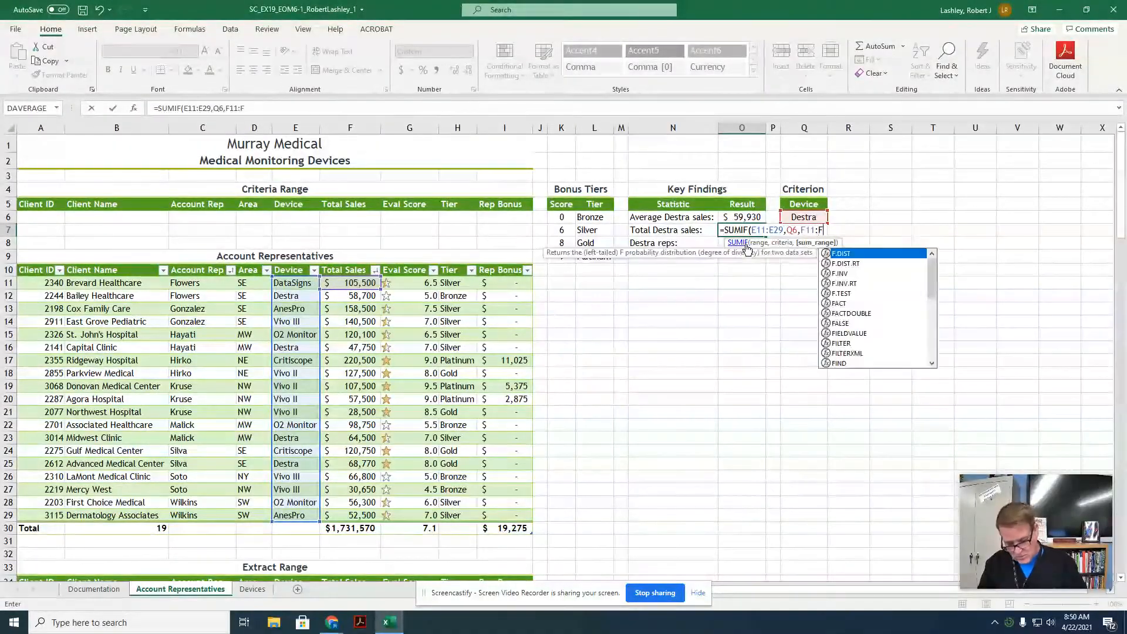
{"action": "type", "text": "29)"}
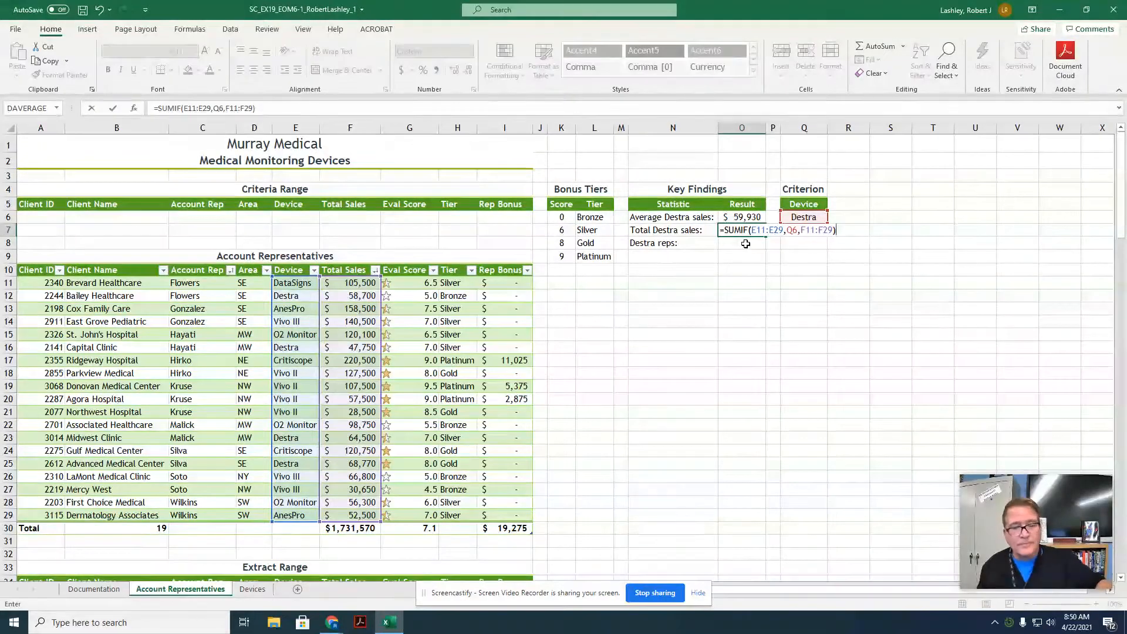
{"action": "key", "text": "Return"}
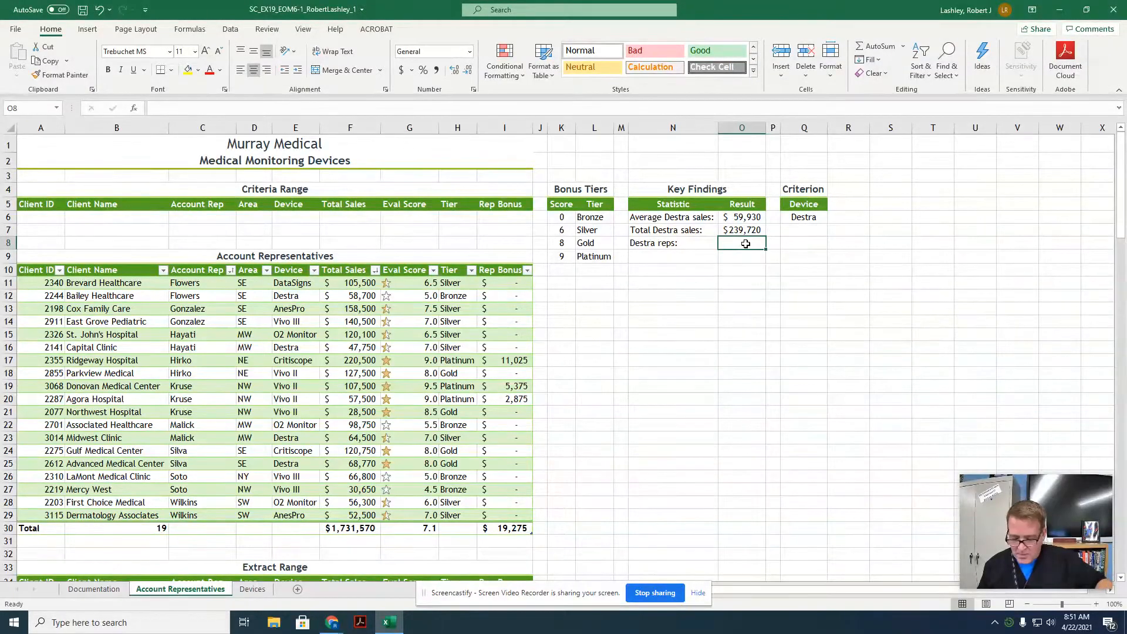
Enter a COUNTIF formula in O8 for Destra reps, using the table's Device header as the range and Q6 as the criterion
{"action": "type", "text": "=countif"}
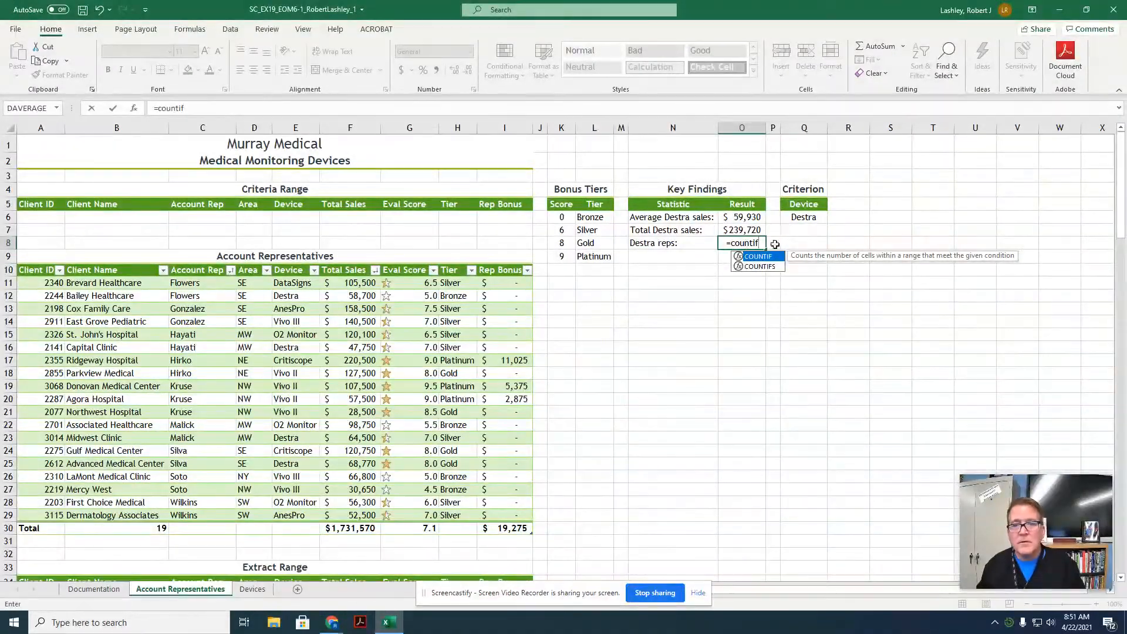
{"action": "double_click", "coordinate": [773, 257]}
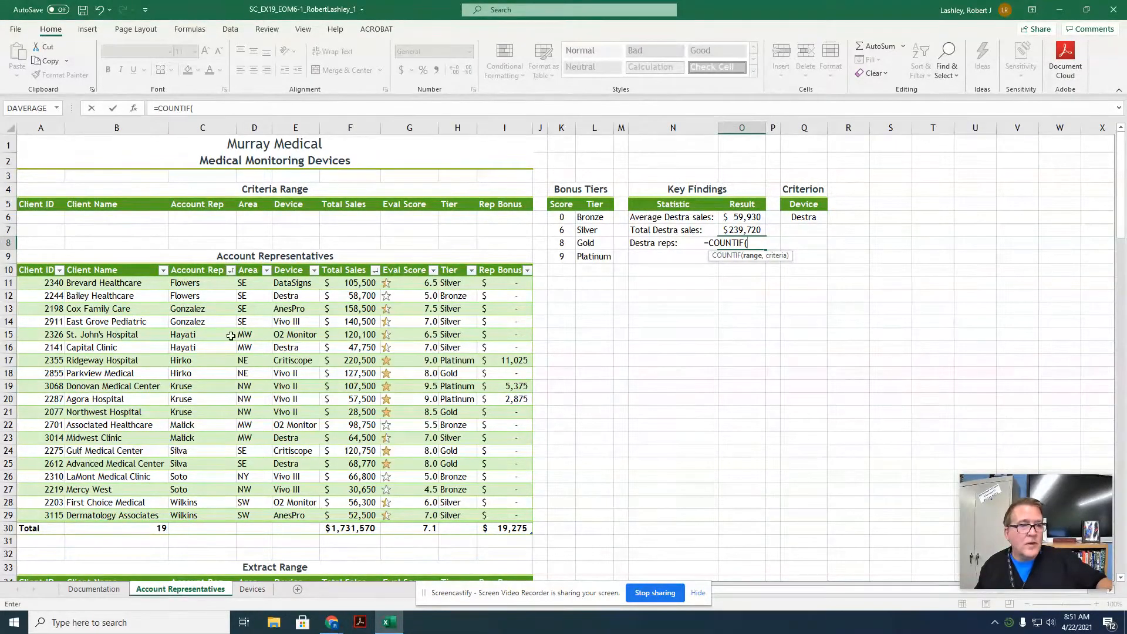
{"action": "left_click_drag", "start_coordinate": [44, 272], "coordinate": [502, 510]}
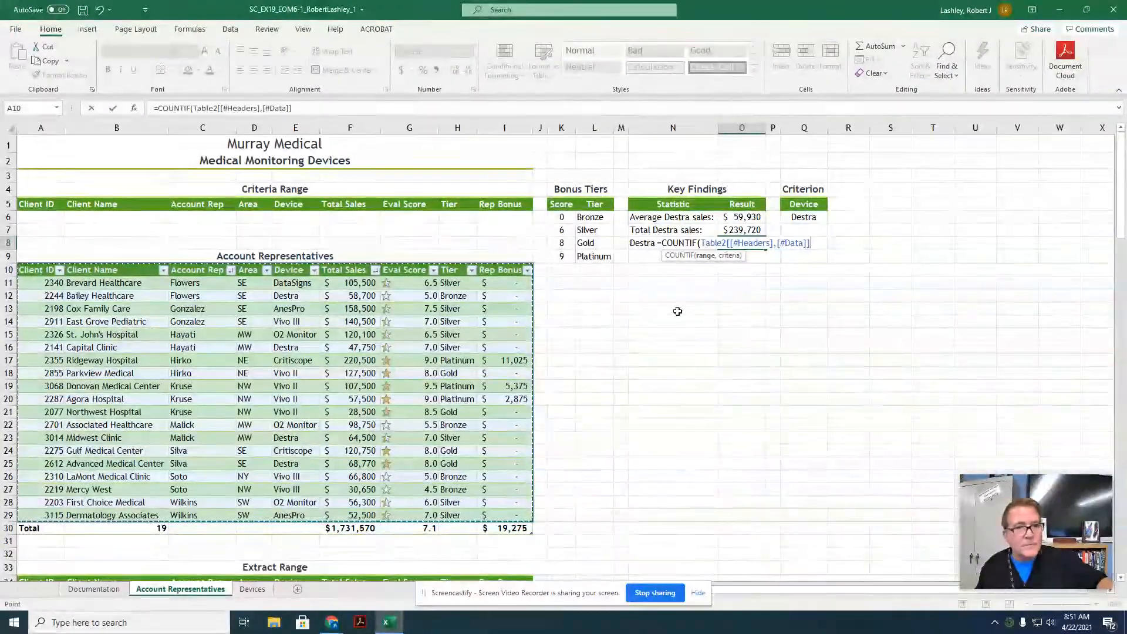
{"action": "left_click", "coordinate": [290, 272]}
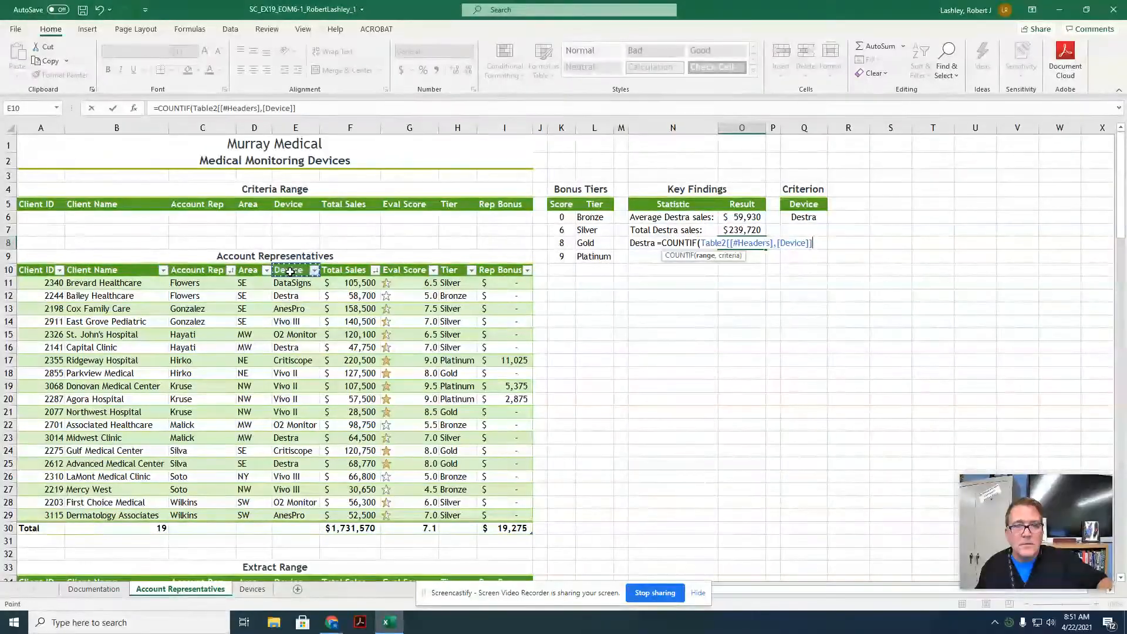
{"action": "left_click_drag", "start_coordinate": [294, 286], "coordinate": [289, 449]}
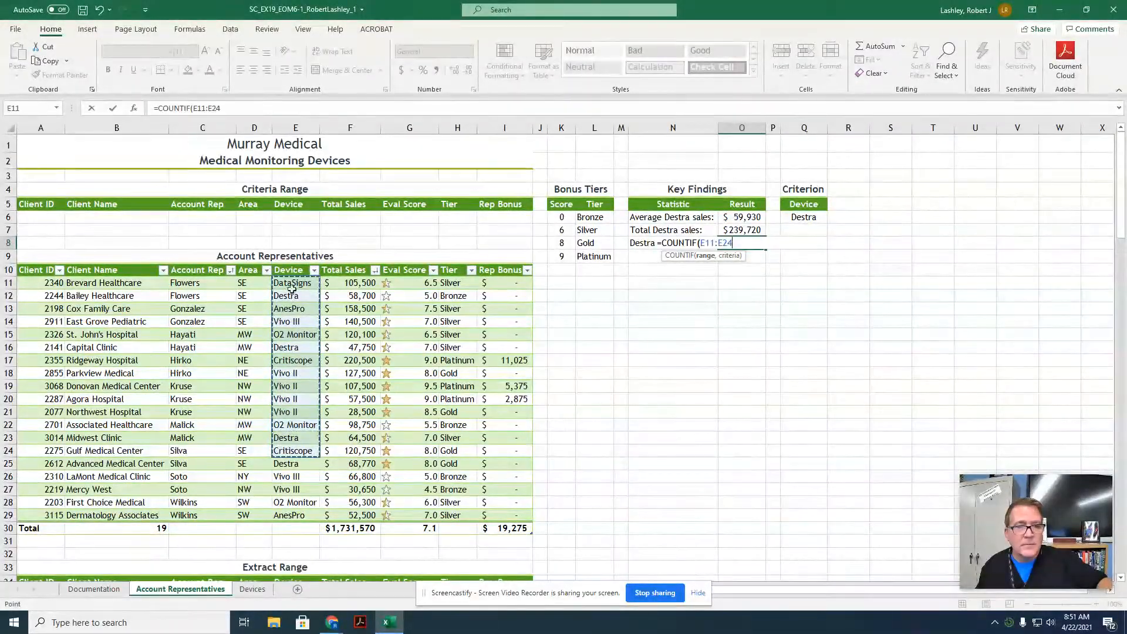
{"action": "left_click_drag", "start_coordinate": [298, 270], "coordinate": [285, 347]}
{"action": "left_click", "coordinate": [293, 270]}
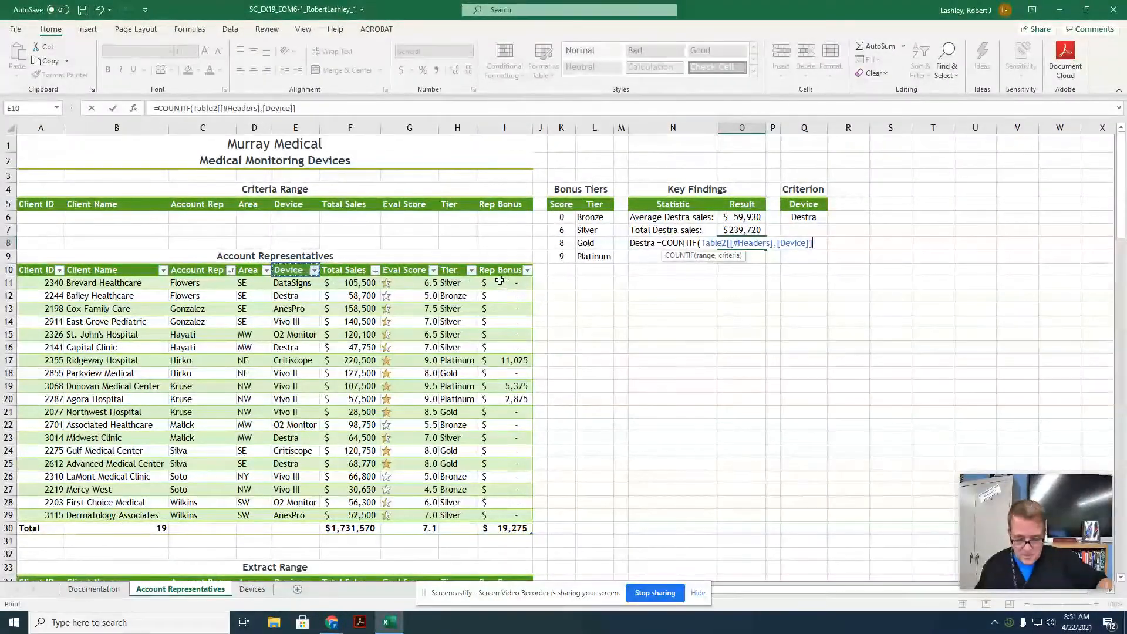
{"action": "type", "text": ","}
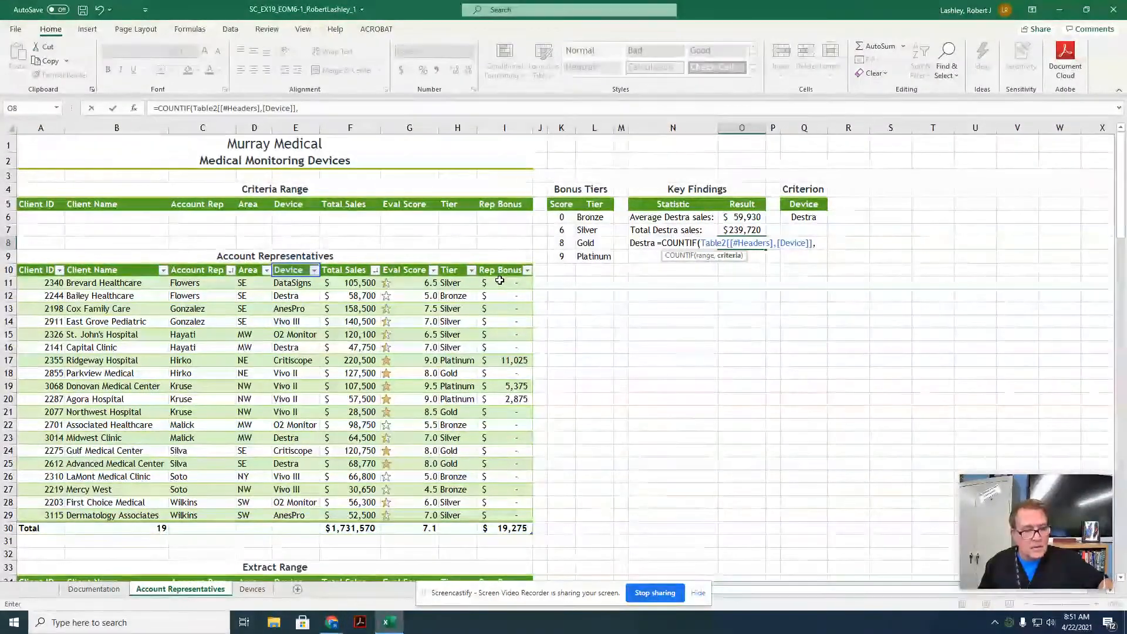
{"action": "type", "text": "Q6"}
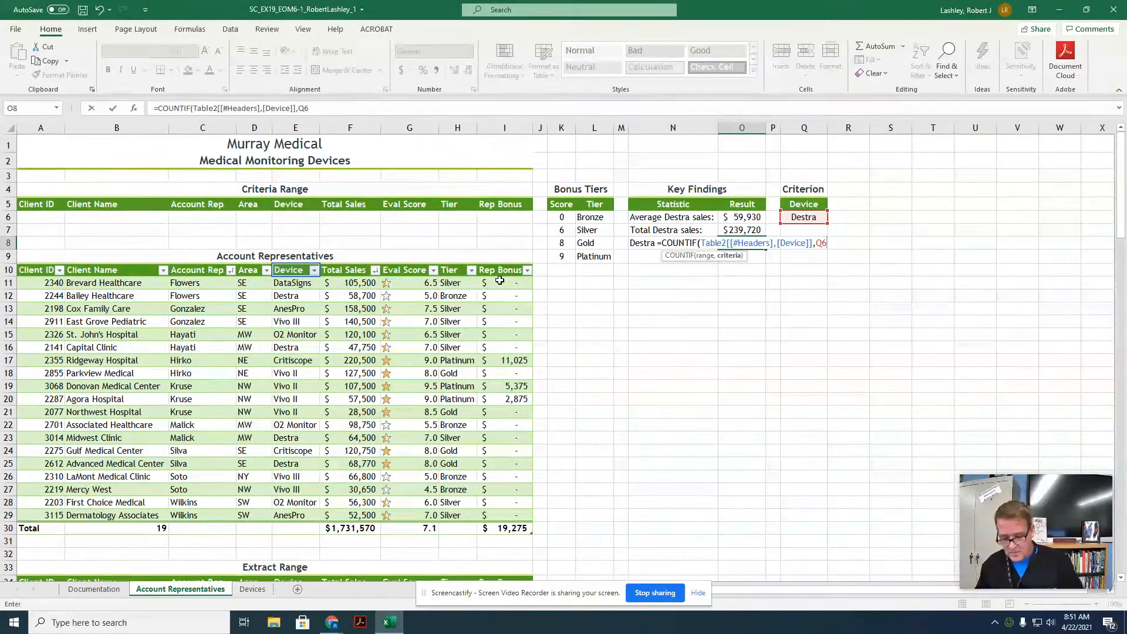
{"action": "key", "text": "Return"}
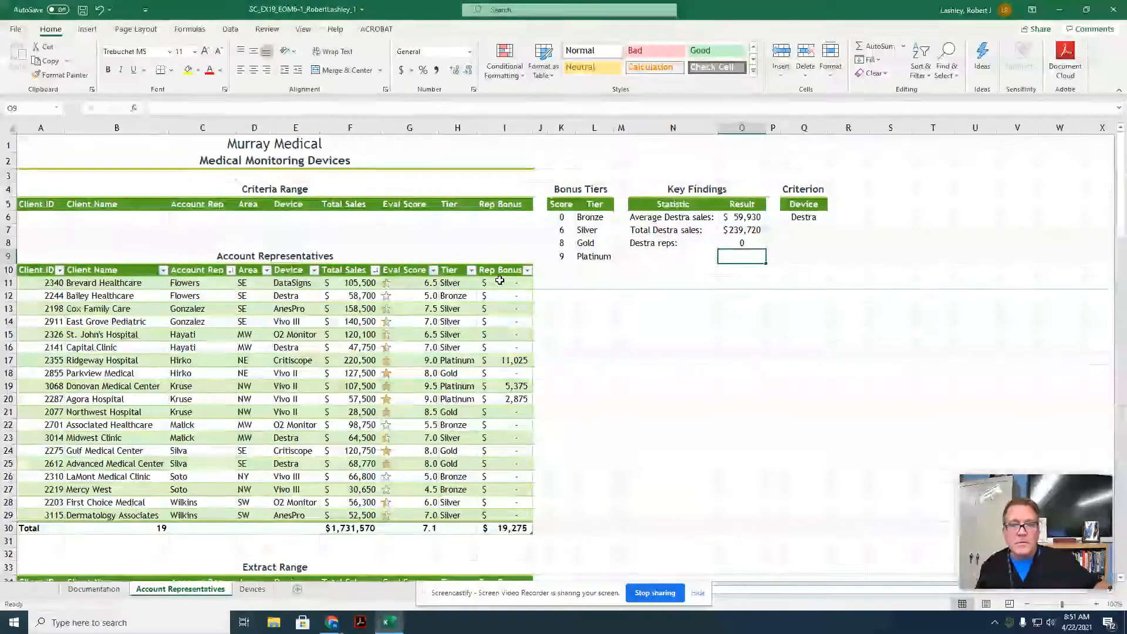
Replace the range in O8's COUNTIF formula with the account representatives table A10:I29, keeping Q6 as the criterion
{"action": "left_click", "coordinate": [727, 243]}
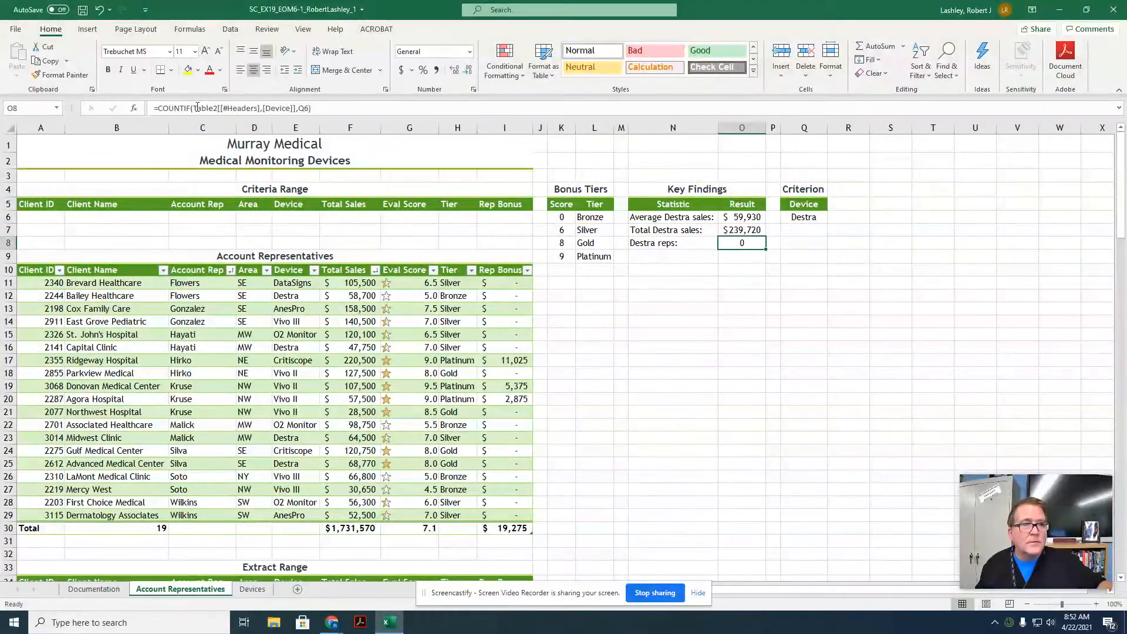
{"action": "left_click_drag", "start_coordinate": [195, 108], "coordinate": [295, 118]}
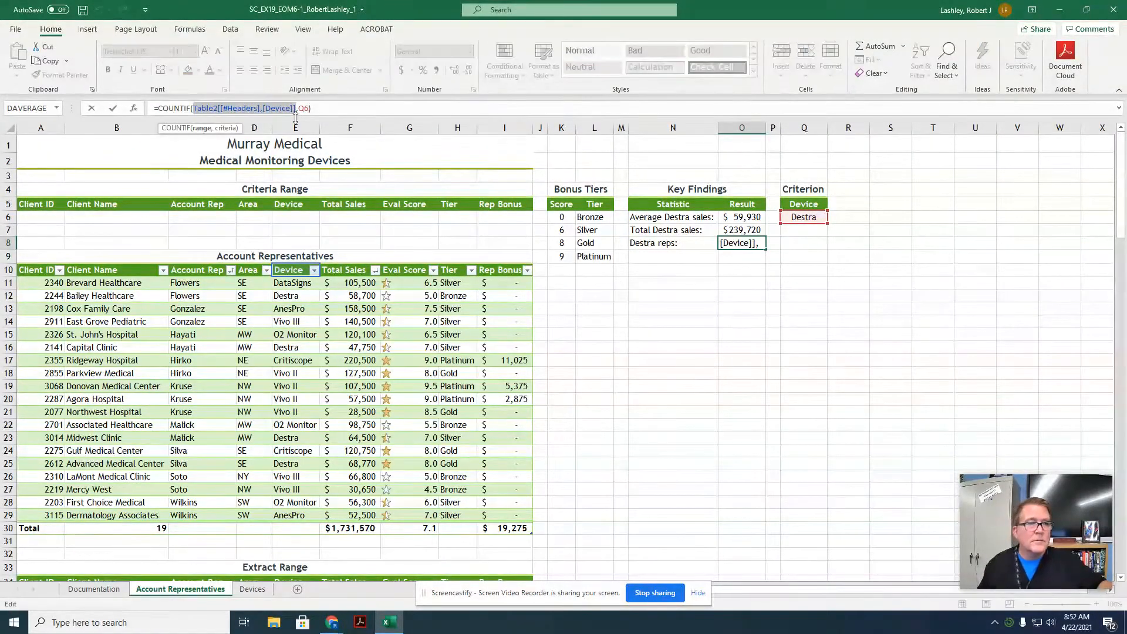
{"action": "key", "text": "Delete"}
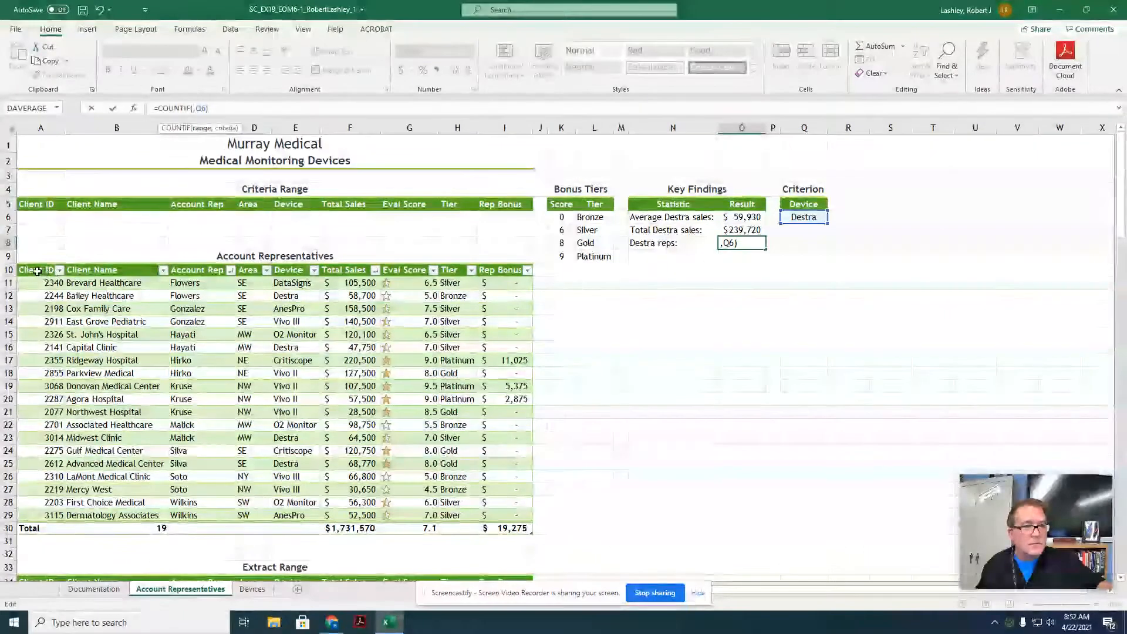
{"action": "left_click_drag", "start_coordinate": [43, 270], "coordinate": [505, 508]}
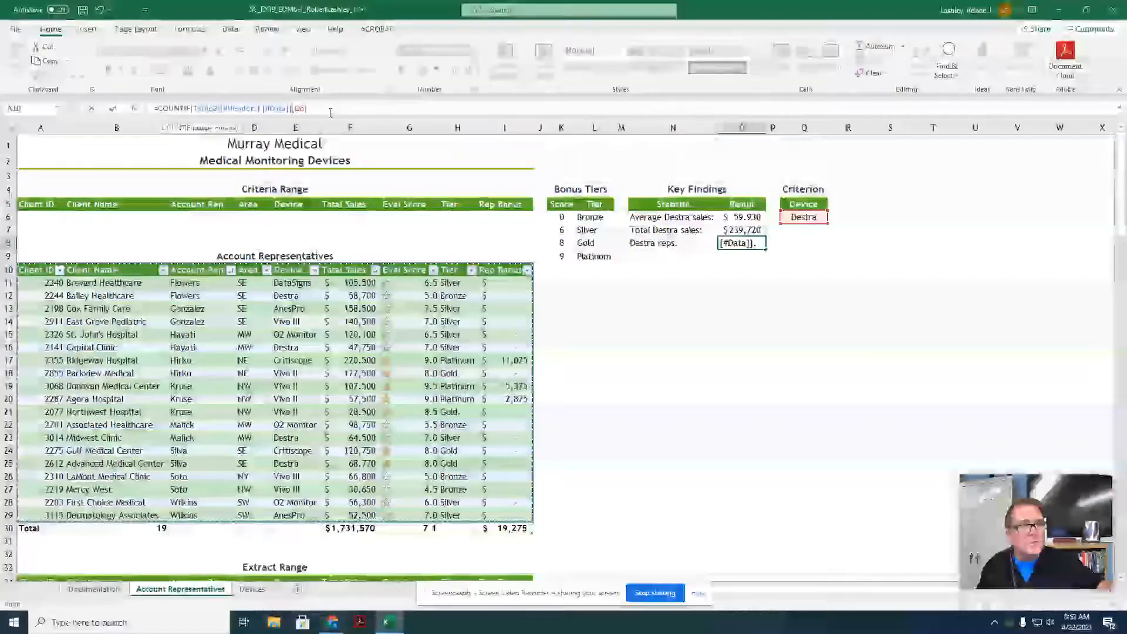
{"action": "key", "text": "Return"}
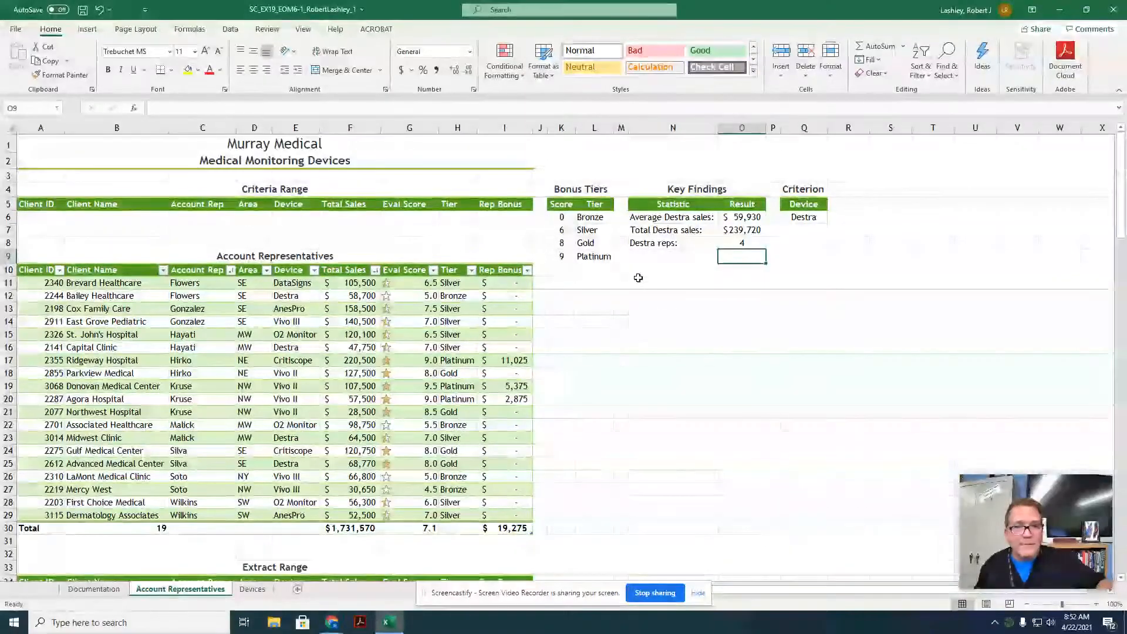
{"action": "left_click", "coordinate": [728, 243]}
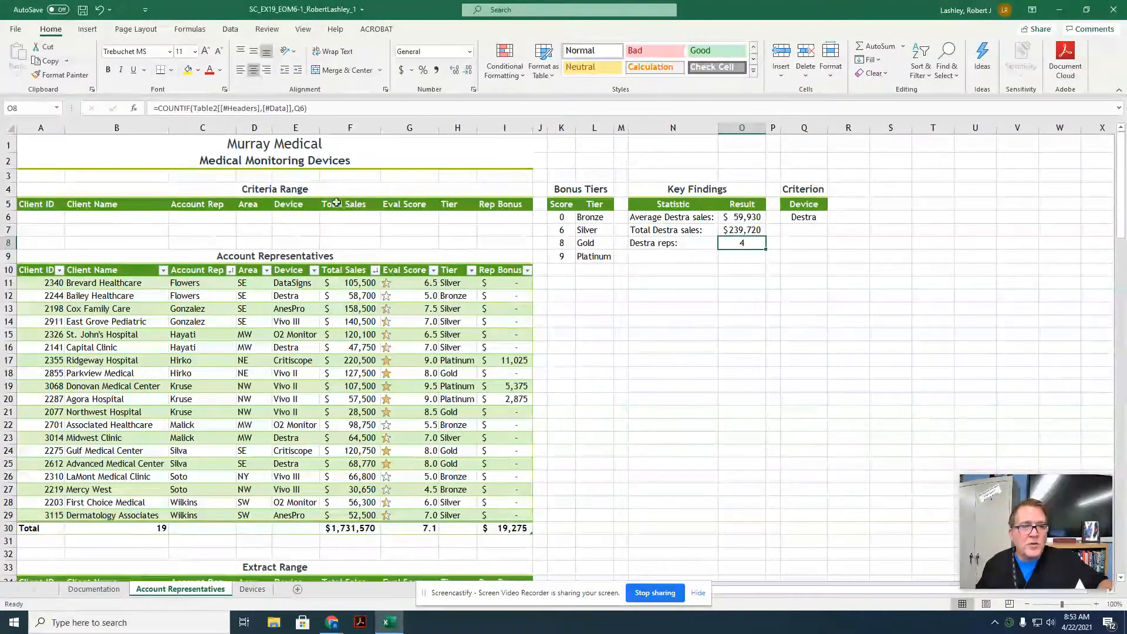
Fill in the Criteria Range with >=100000 under Total Sales in F6 and SE under Area in D6
{"action": "left_click", "coordinate": [347, 218]}
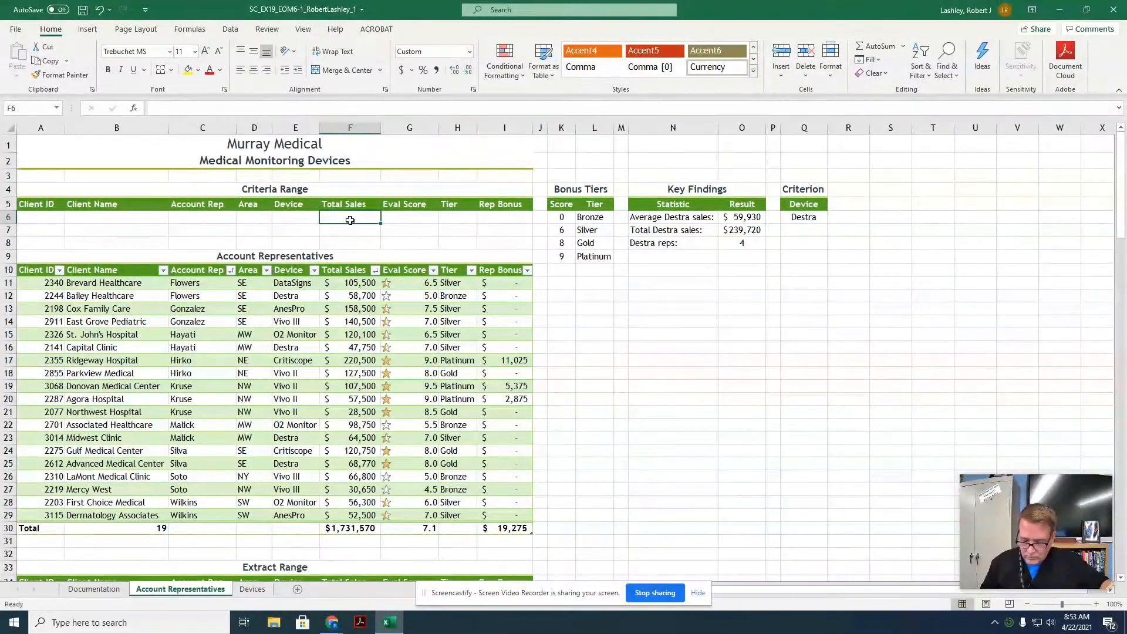
{"action": "type", "text": ">=100000"}
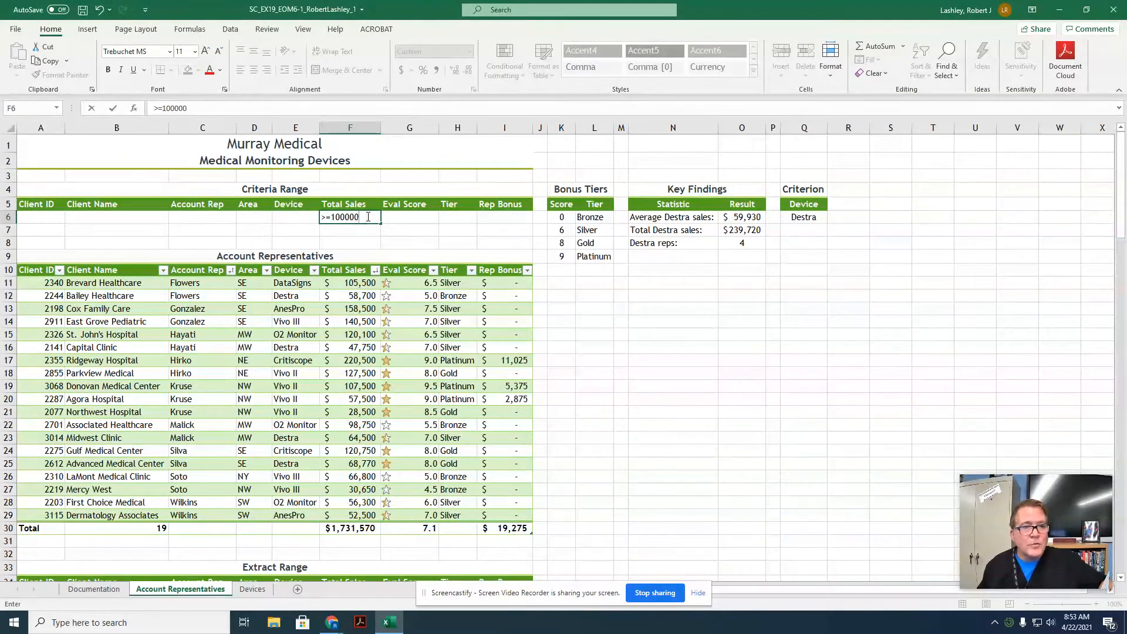
{"action": "left_click", "coordinate": [346, 217]}
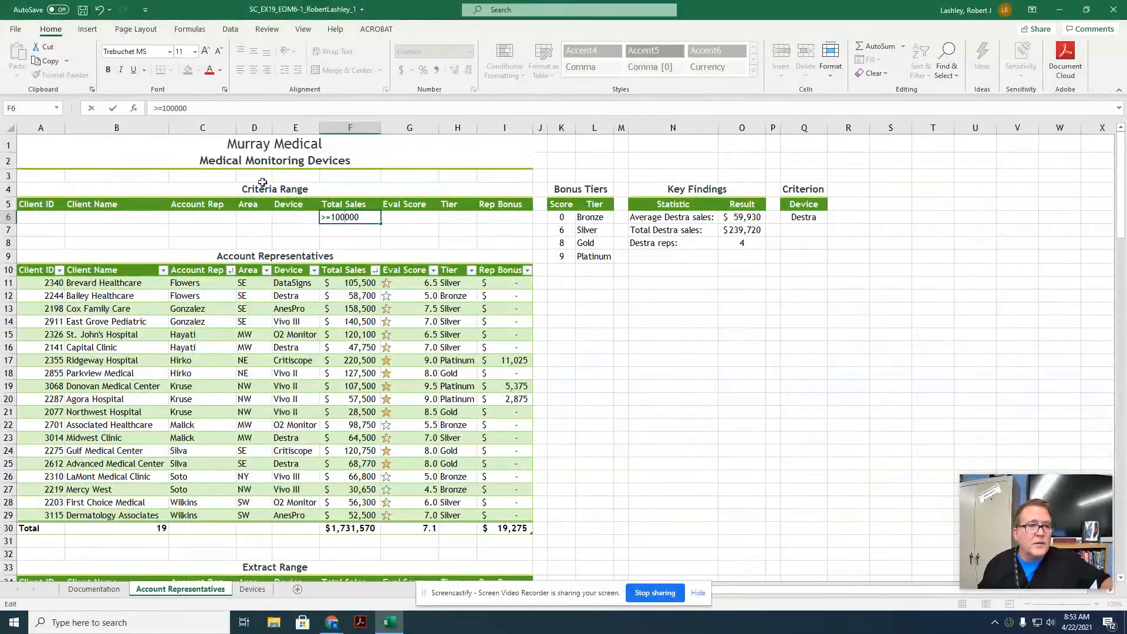
{"action": "left_click", "coordinate": [247, 218]}
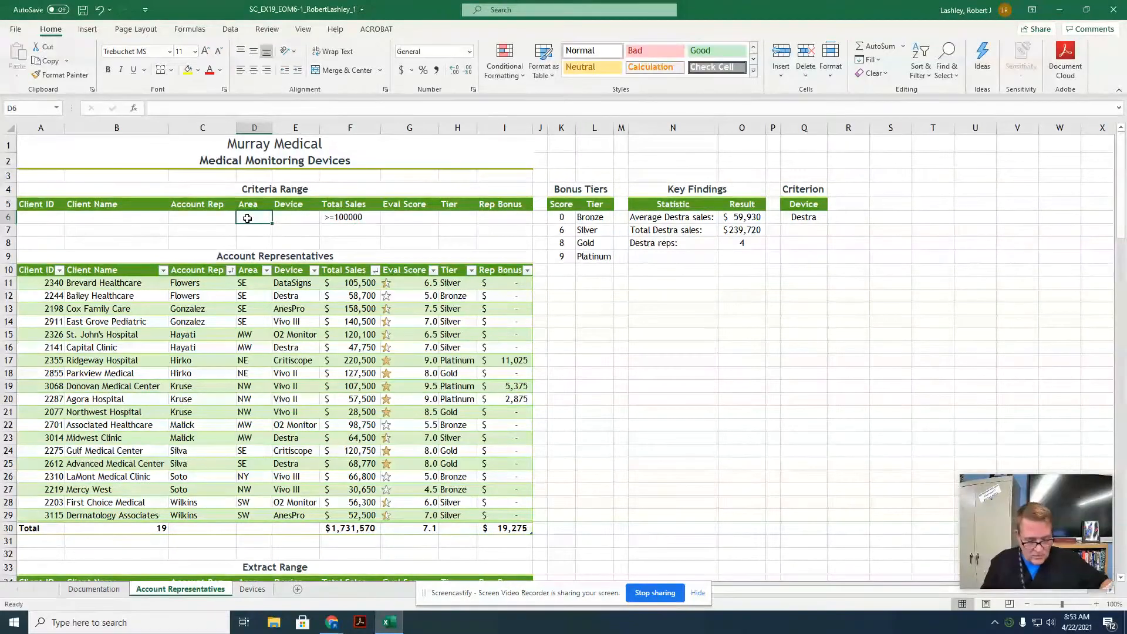
{"action": "type", "text": "SE"}
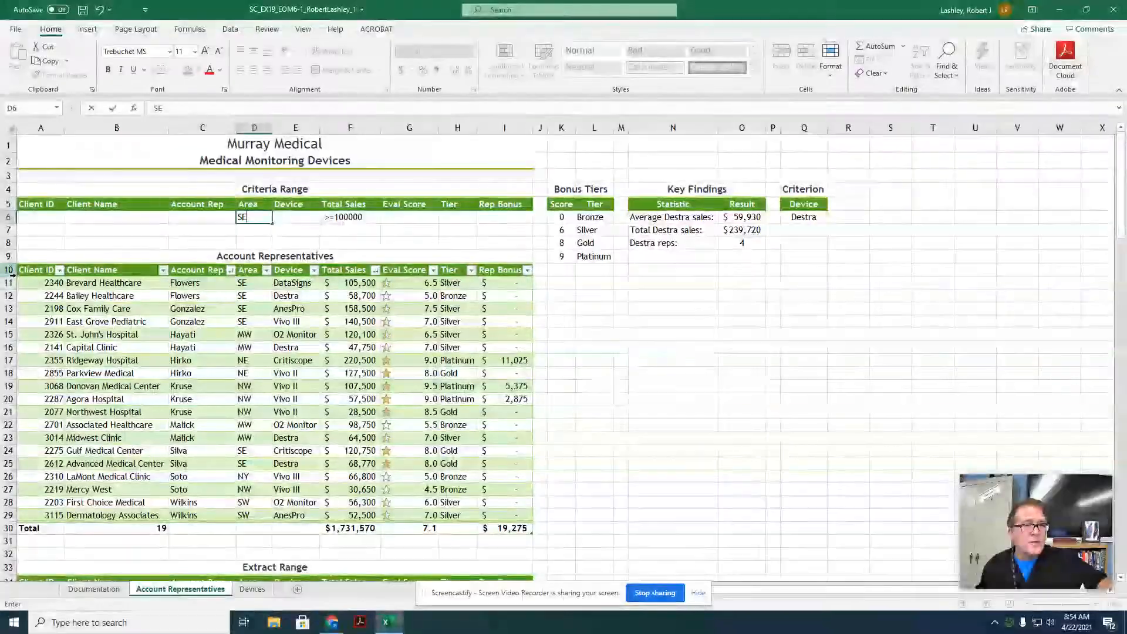
Start an Advanced Filter on the account representatives table and set its list range to $A$10:$I$29
{"action": "left_click", "coordinate": [39, 308]}
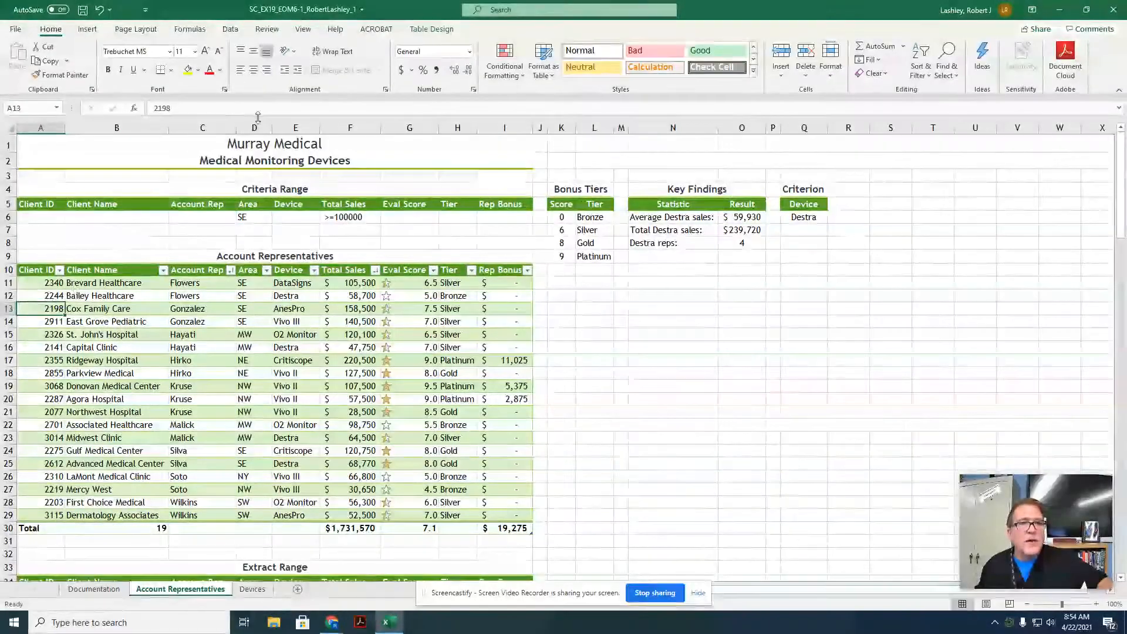
{"action": "left_click", "coordinate": [189, 29]}
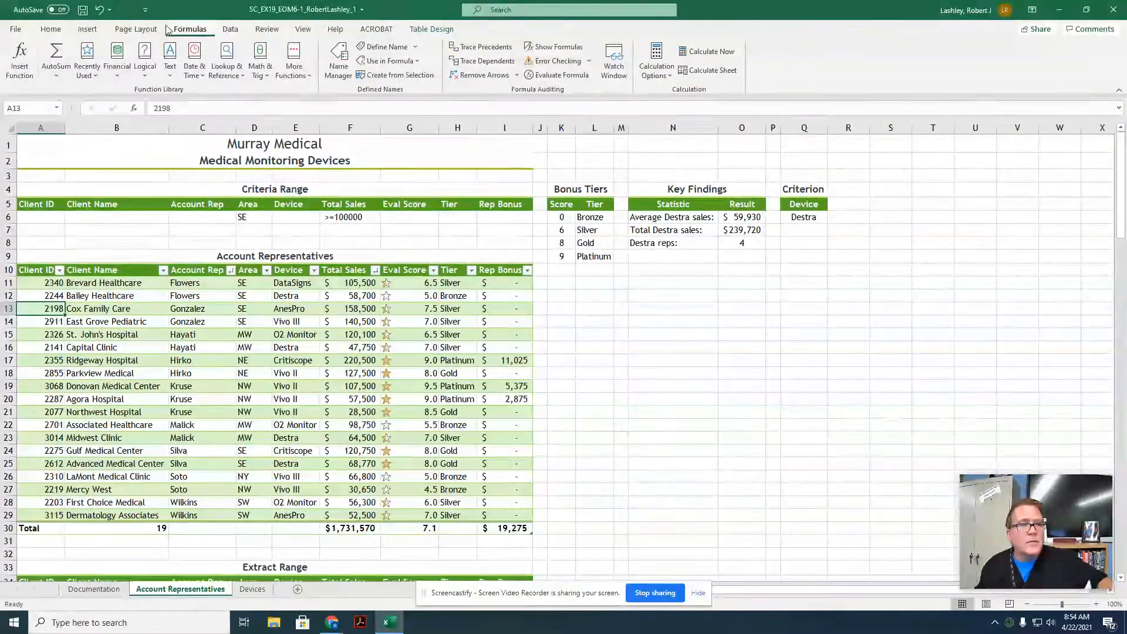
{"action": "left_click", "coordinate": [222, 30]}
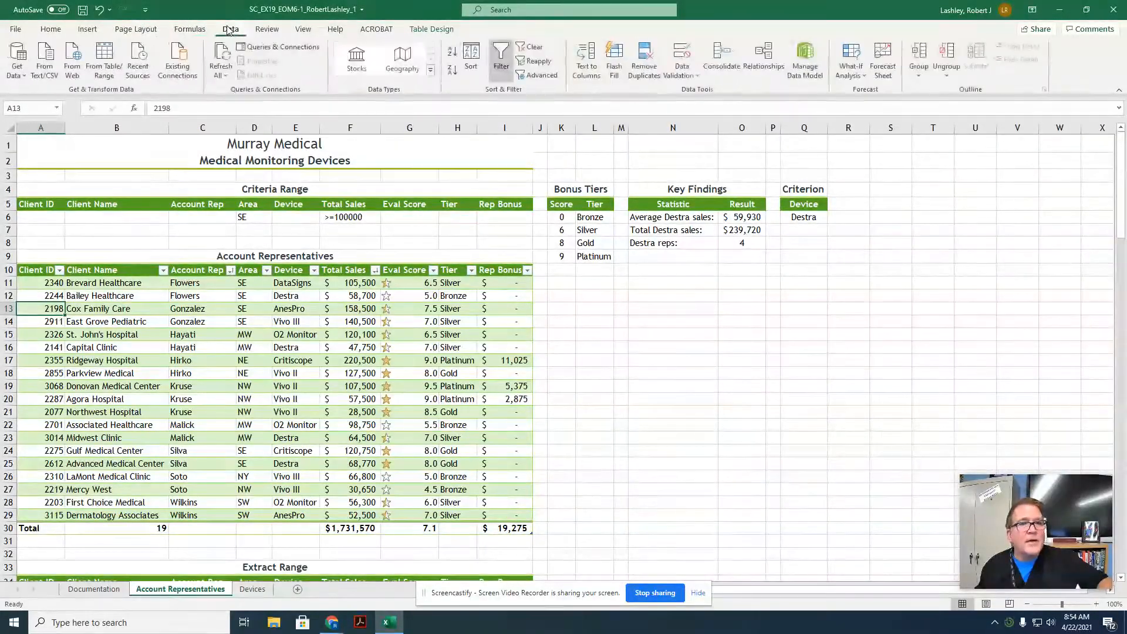
{"action": "left_click", "coordinate": [540, 75]}
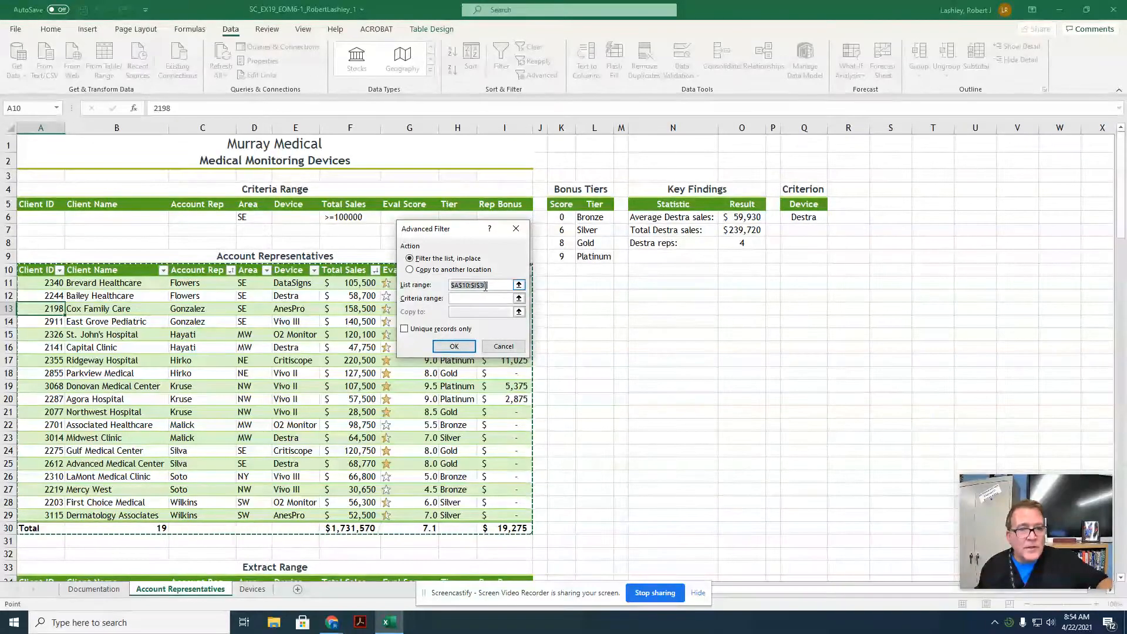
{"action": "left_click", "coordinate": [491, 285]}
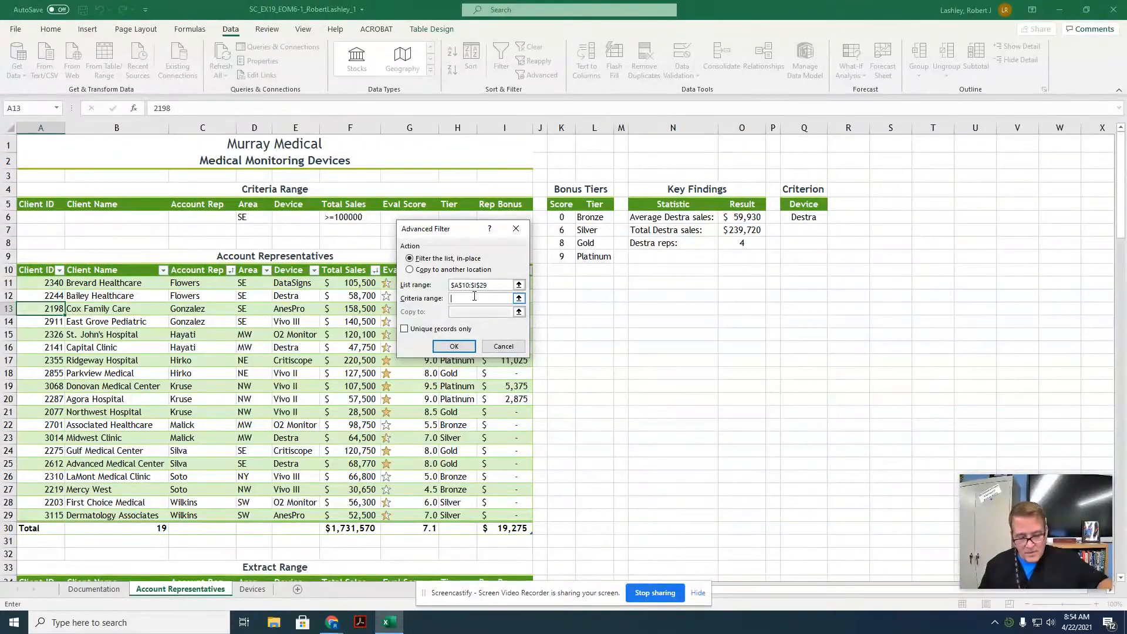
Set the Advanced Filter's criteria range to A6:I6
{"action": "type", "text": "A54/22/202116"}
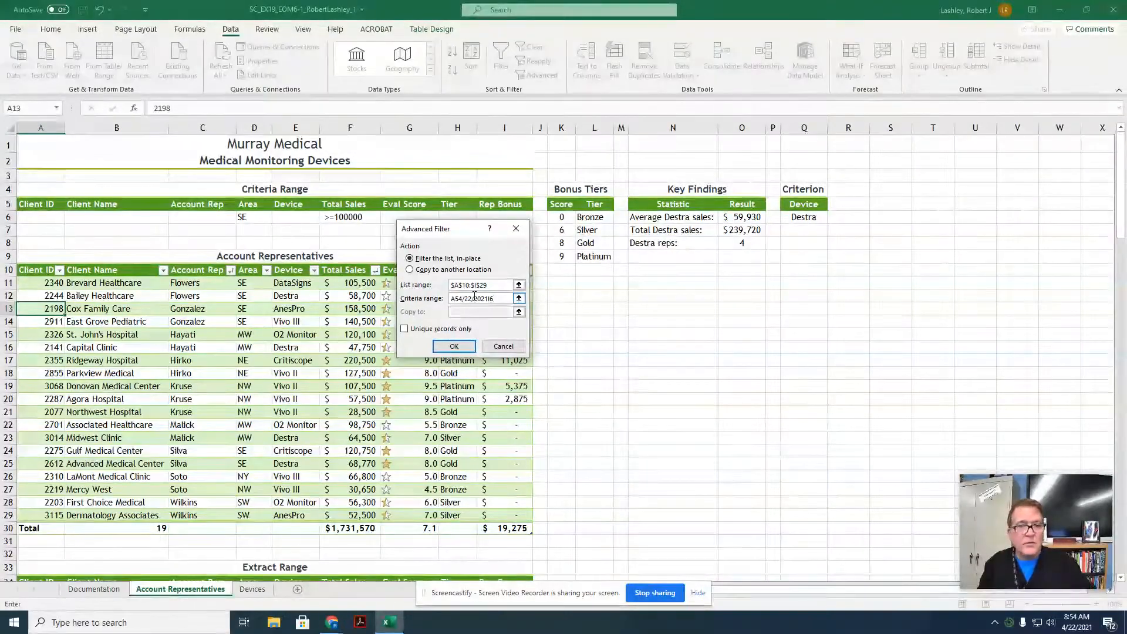
{"action": "key", "text": "BackSpace"}
{"action": "key", "text": "BackSpace"}
{"action": "key", "text": "BackSpace"}
{"action": "key", "text": "BackSpace"}
{"action": "key", "text": "BackSpace"}
{"action": "key", "text": "BackSpace"}
{"action": "key", "text": "BackSpace"}
{"action": "key", "text": "BackSpace"}
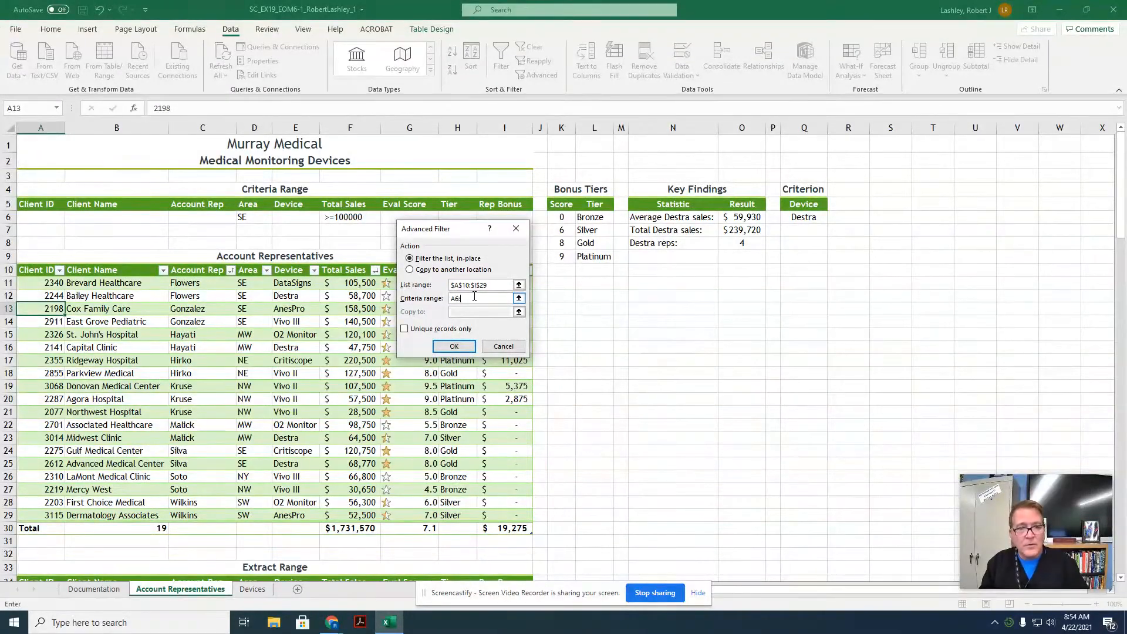
{"action": "type", "text": "A6:I"}
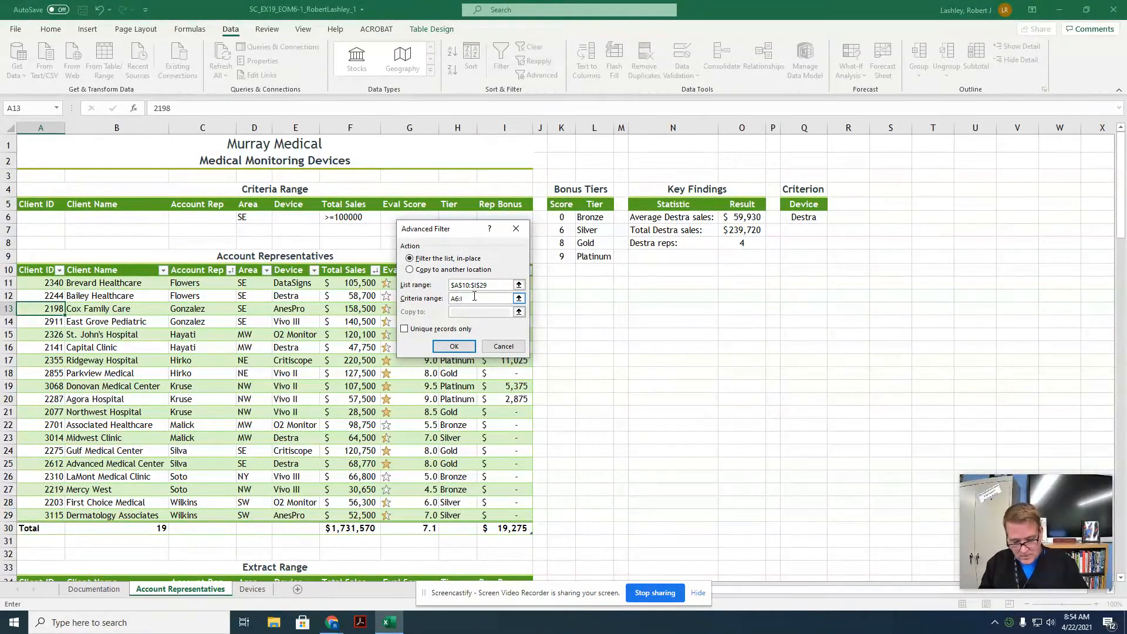
{"action": "type", "text": "6"}
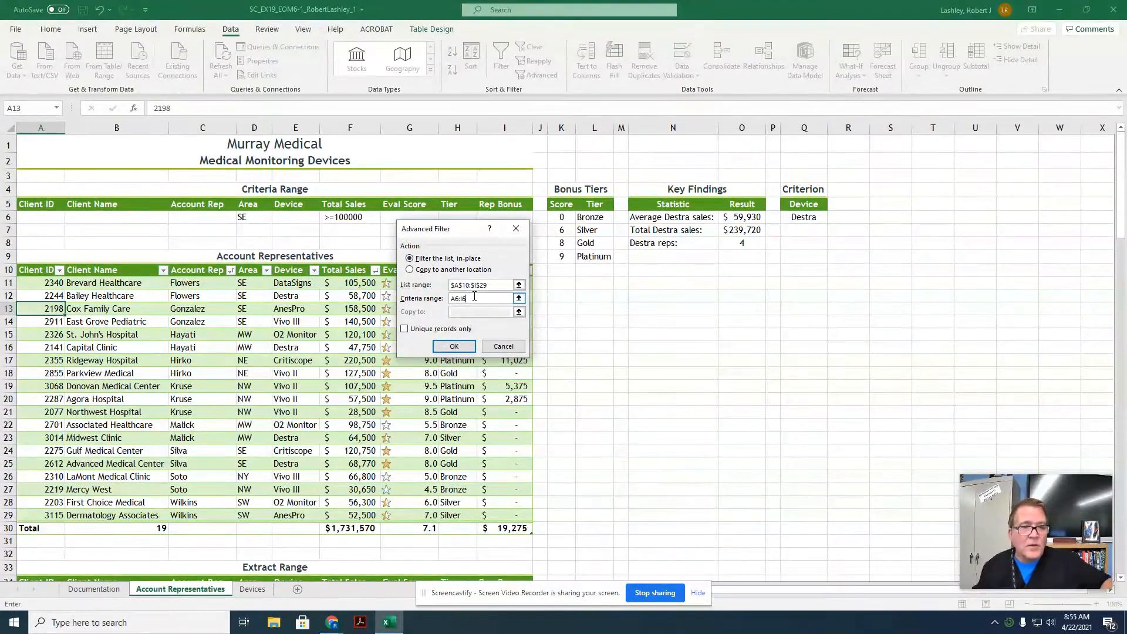
Set the Advanced Filter to copy its results to another location, with A34:I34 as the destination
{"action": "left_click", "coordinate": [409, 270]}
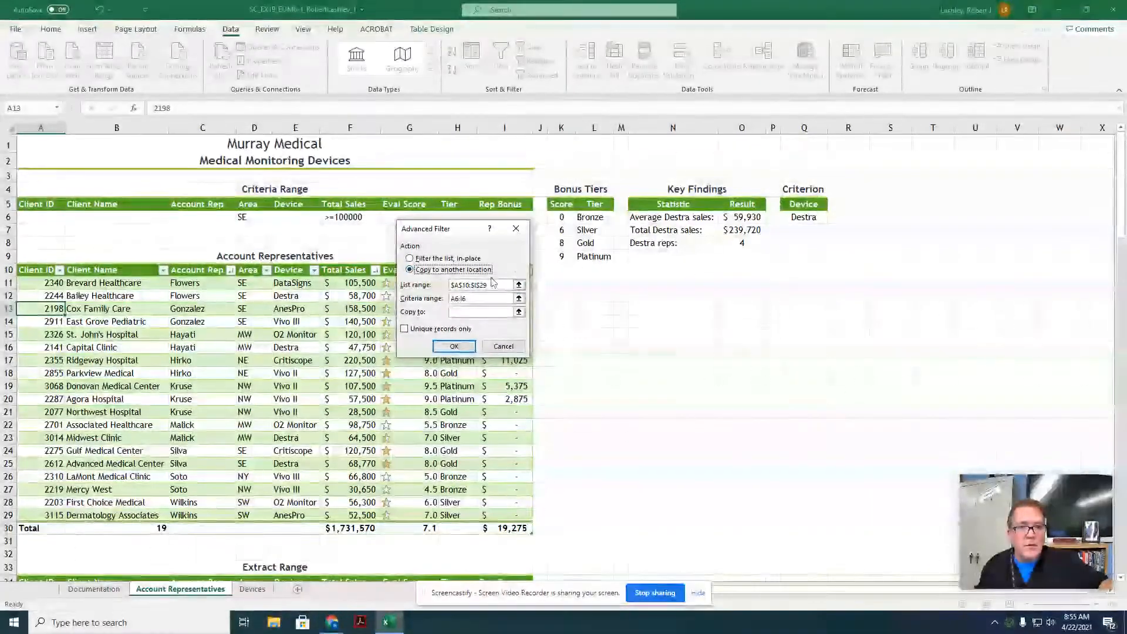
{"action": "left_click", "coordinate": [462, 313]}
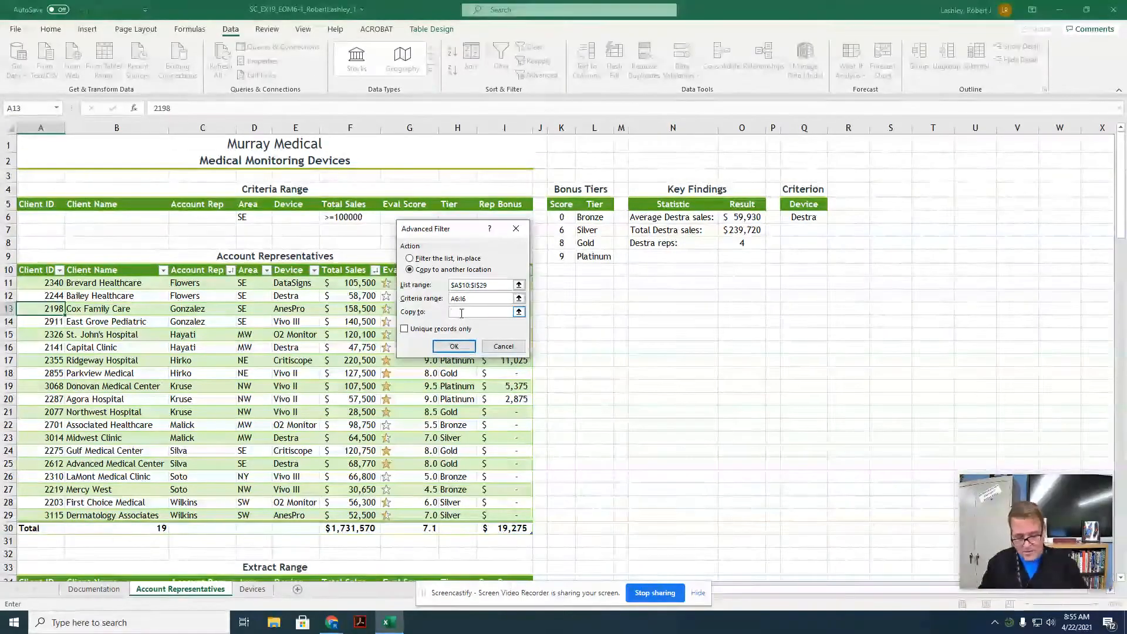
{"action": "type", "text": "A34"}
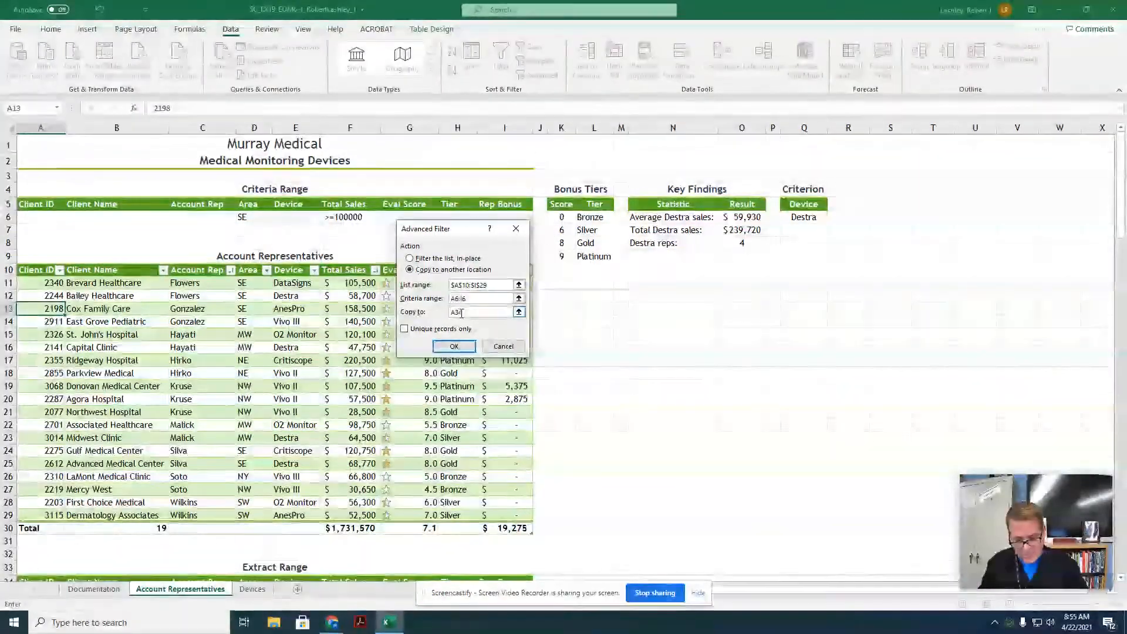
{"action": "key", "text": "ctrl+semicolon"}
{"action": "key", "text": "BackSpace"}
{"action": "key", "text": "BackSpace"}
{"action": "key", "text": "BackSpace"}
{"action": "key", "text": "BackSpace"}
{"action": "key", "text": "BackSpace"}
{"action": "key", "text": "BackSpace"}
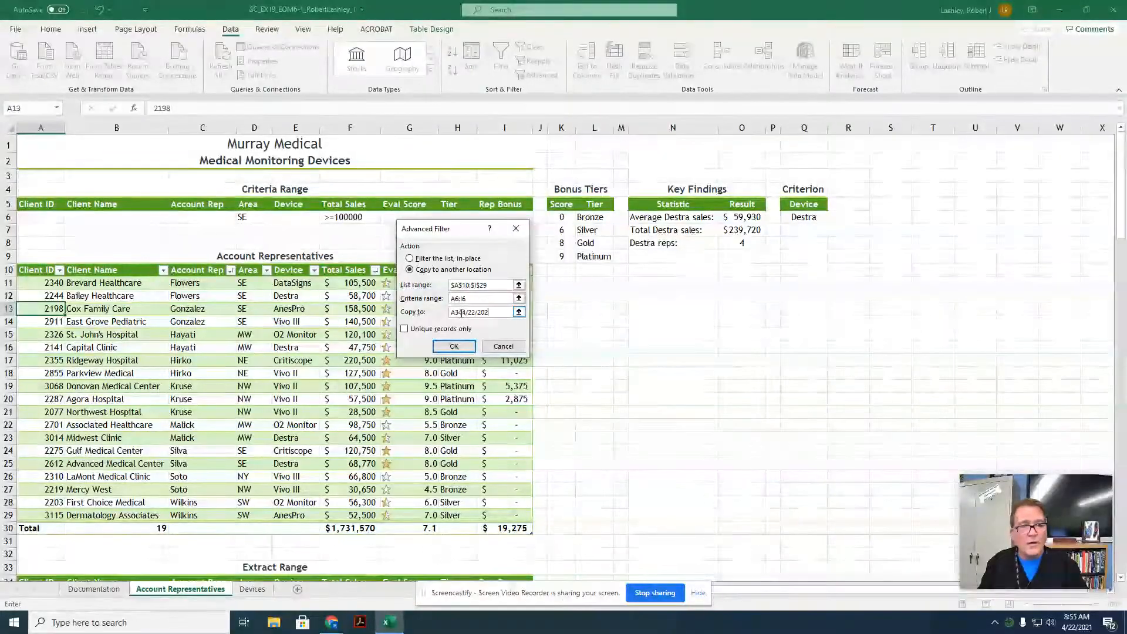
{"action": "key", "text": "BackSpace"}
{"action": "key", "text": "BackSpace"}
{"action": "key", "text": "BackSpace"}
{"action": "key", "text": "BackSpace"}
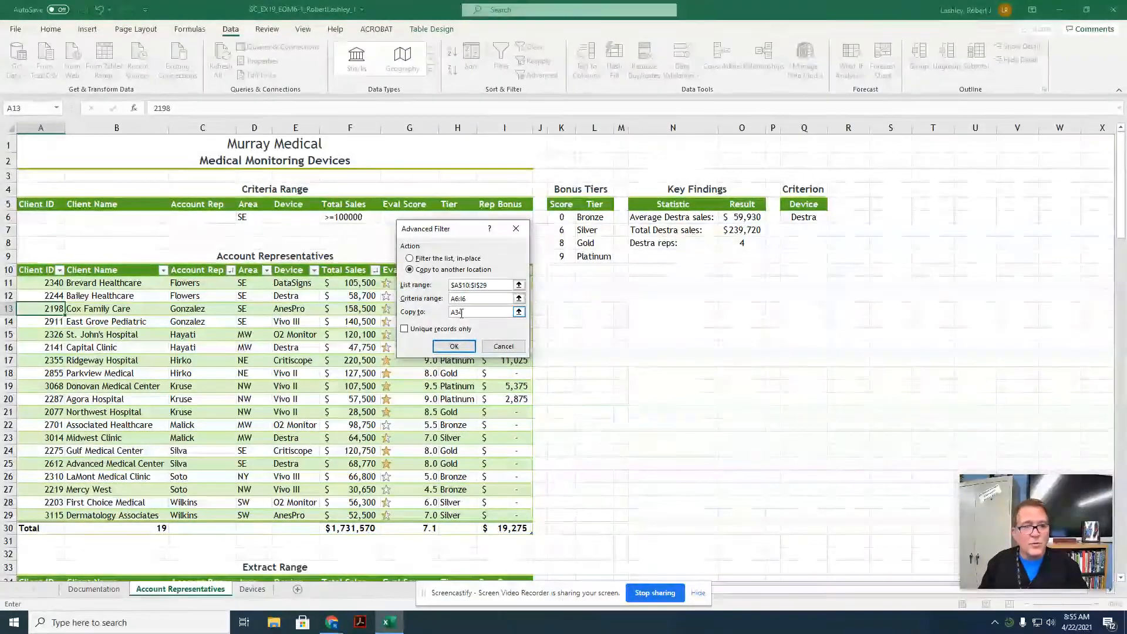
{"action": "type", "text": "4"}
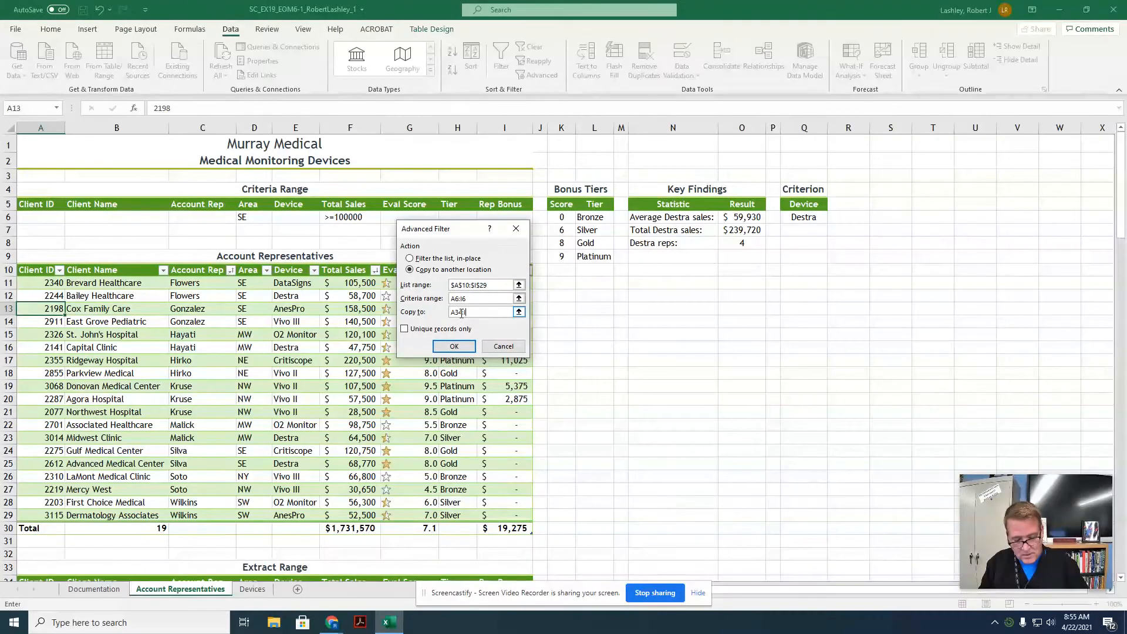
{"action": "type", "text": ":I34"}
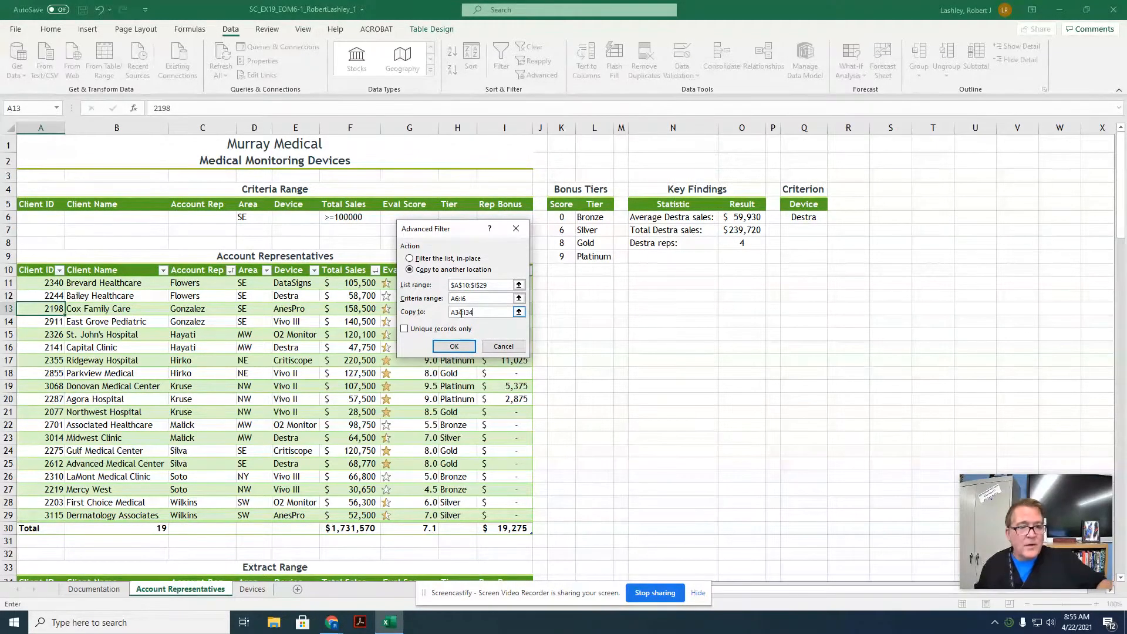
Run the Advanced Filter and review the extracted rows under Extract Range against the criteria
{"action": "left_click", "coordinate": [454, 346]}
{"action": "scroll", "coordinate": [536, 386], "scroll_direction": "down", "scroll_amount": 7}
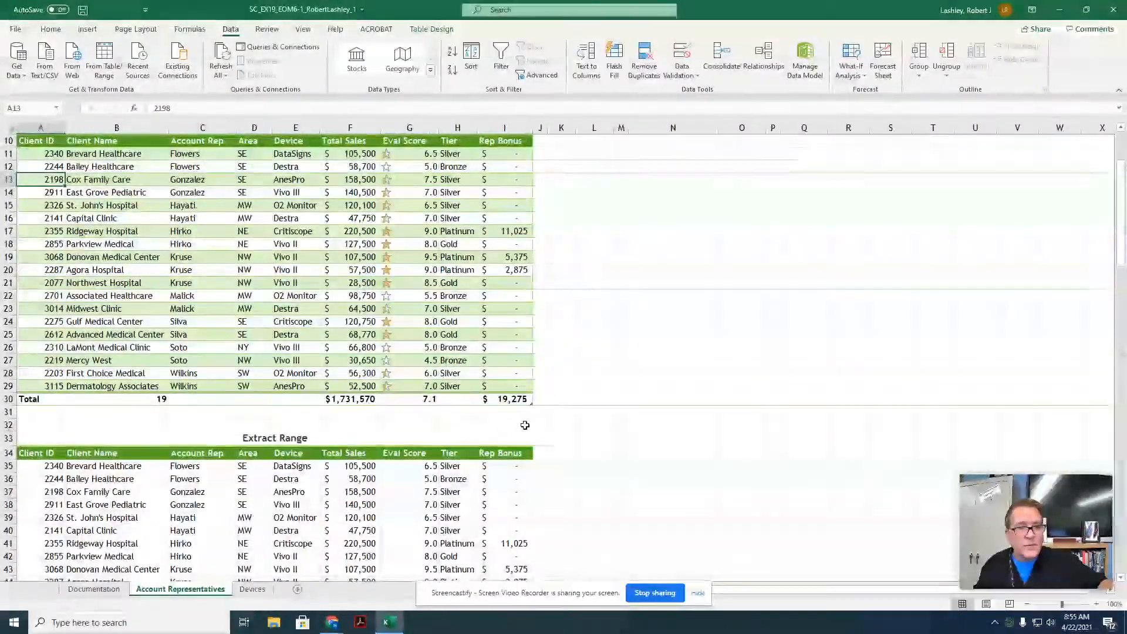
{"action": "scroll", "coordinate": [526, 425], "scroll_direction": "down", "scroll_amount": 2}
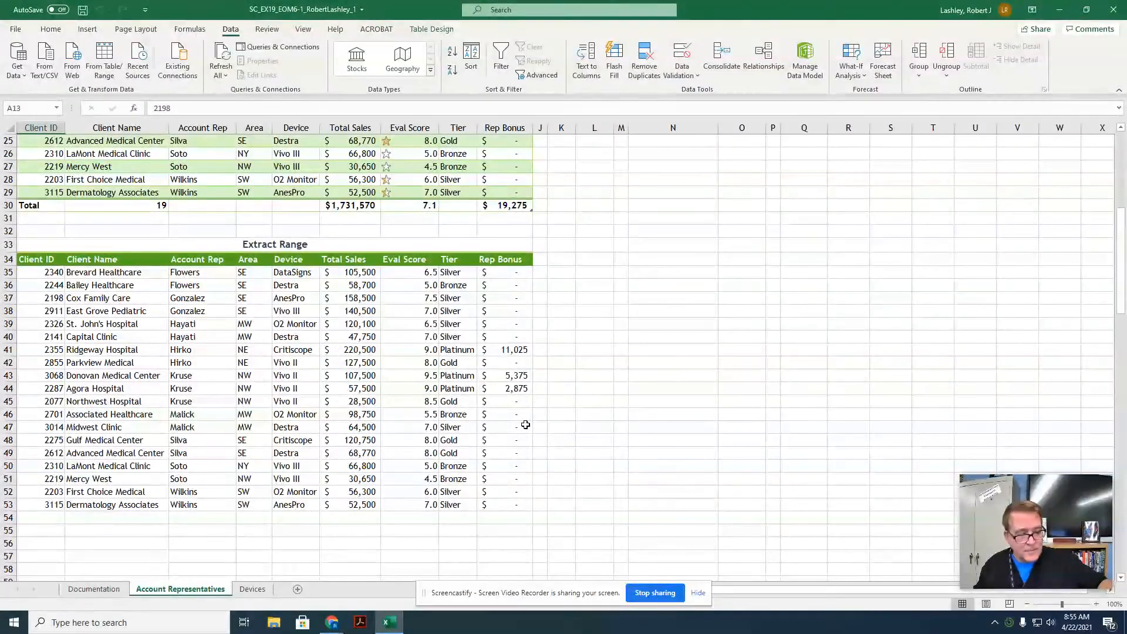
{"action": "scroll", "coordinate": [524, 418], "scroll_direction": "up", "scroll_amount": 1}
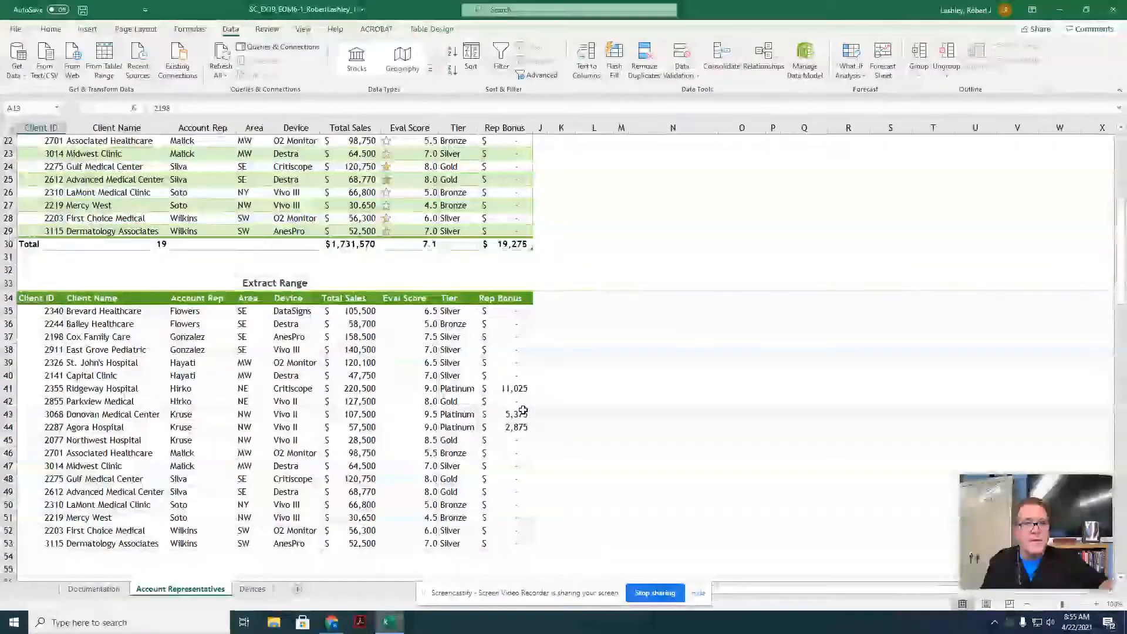
{"action": "scroll", "coordinate": [512, 405], "scroll_direction": "up", "scroll_amount": 7}
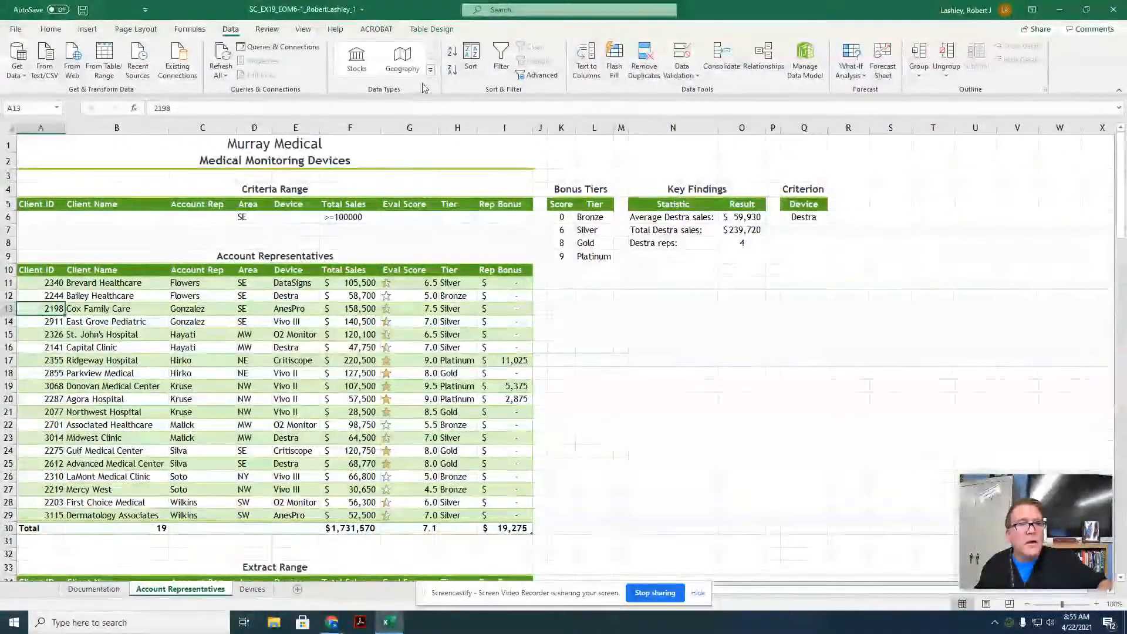
Filter the account representatives table in place with an Advanced Filter whose criteria range is $A$5:$I$6
{"action": "left_click", "coordinate": [531, 75]}
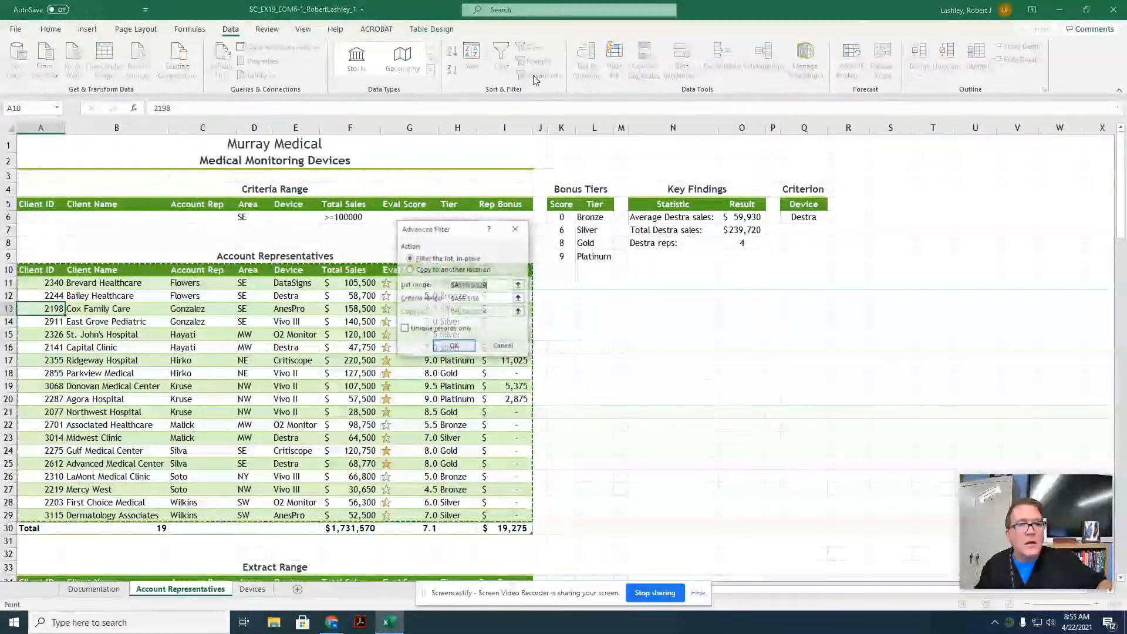
{"action": "left_click", "coordinate": [489, 301]}
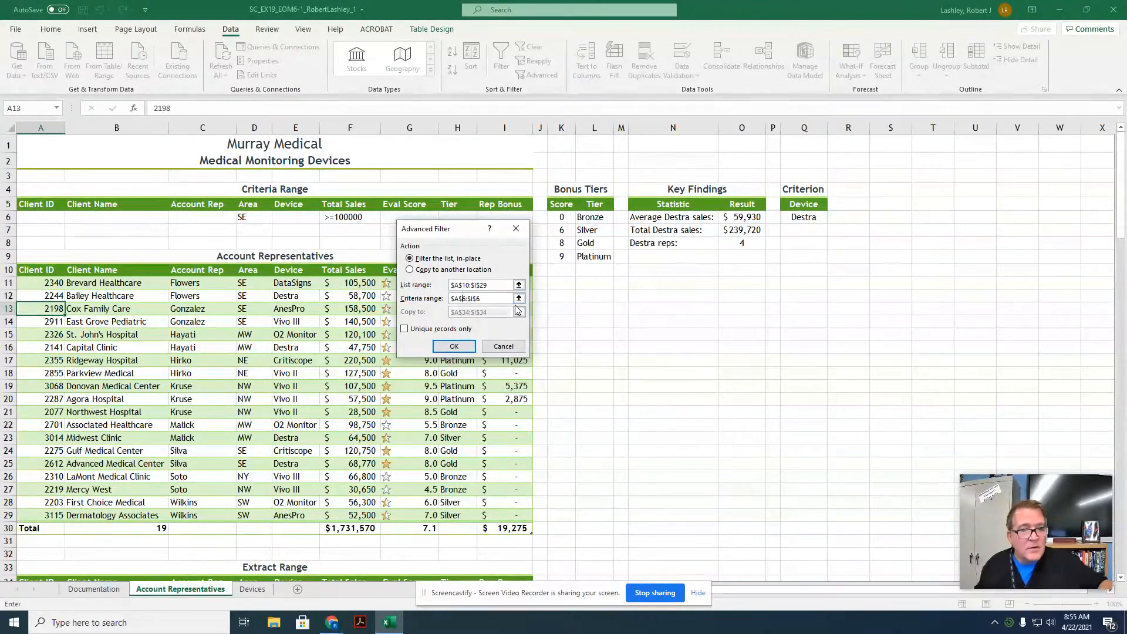
{"action": "key", "text": "BackSpace"}
{"action": "type", "text": "5"}
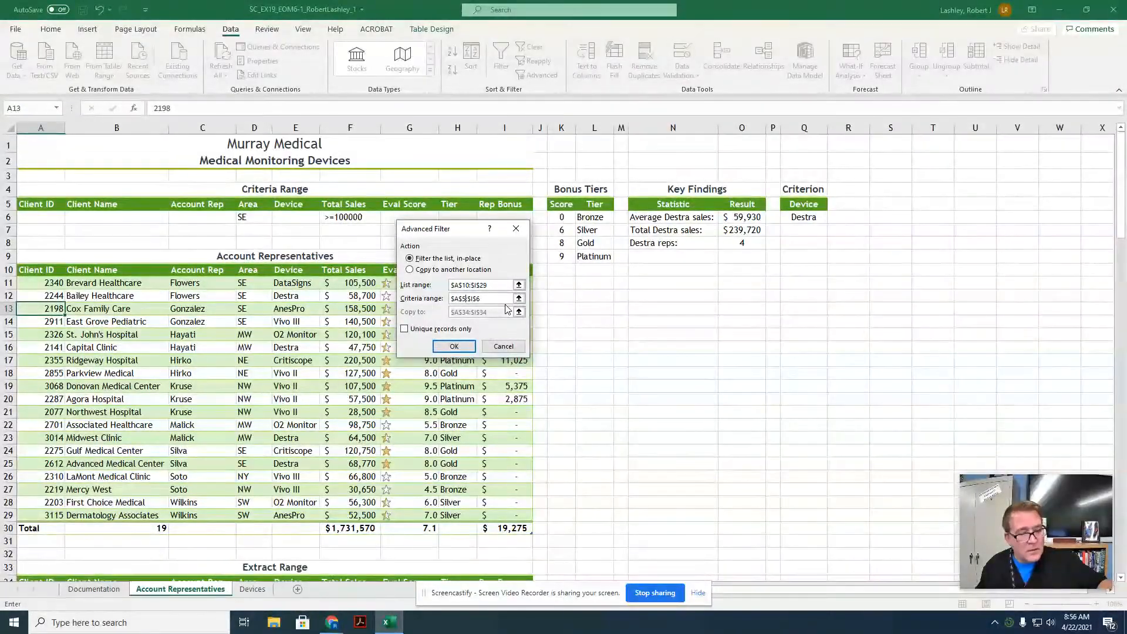
{"action": "left_click", "coordinate": [452, 347]}
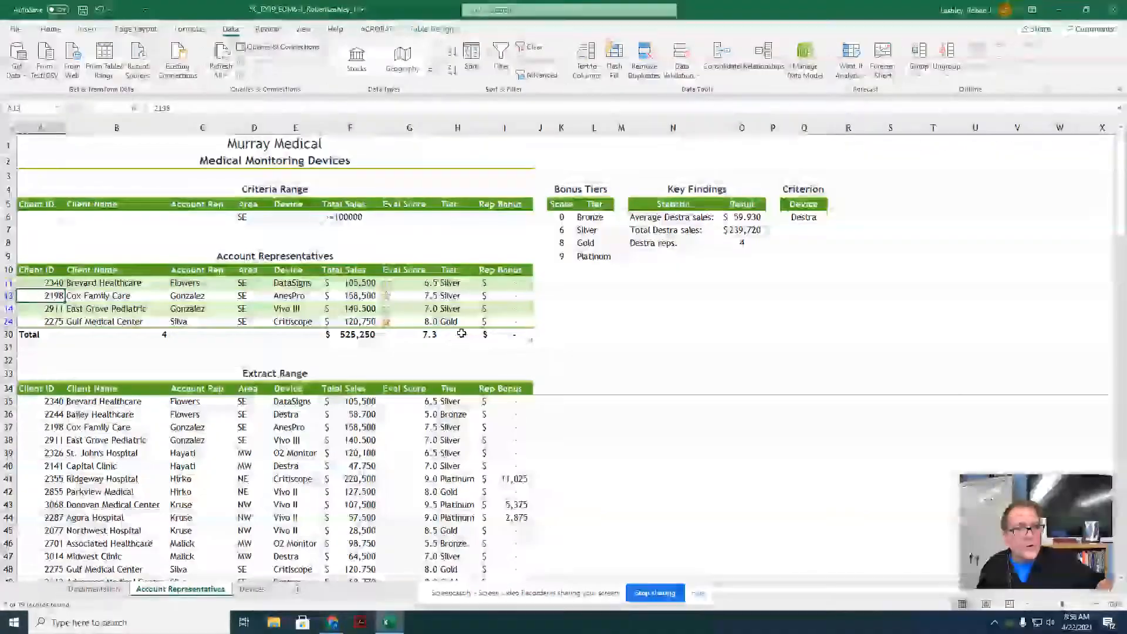
{"action": "scroll", "coordinate": [462, 333], "scroll_direction": "down", "scroll_amount": 2}
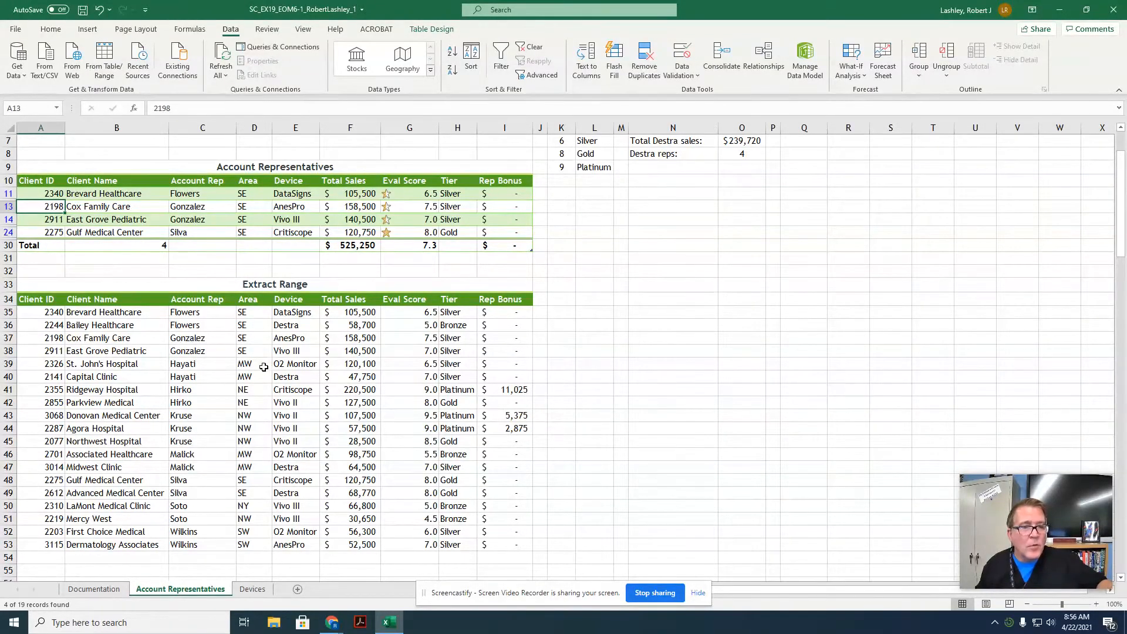
{"action": "scroll", "coordinate": [272, 452], "scroll_direction": "up", "scroll_amount": 2}
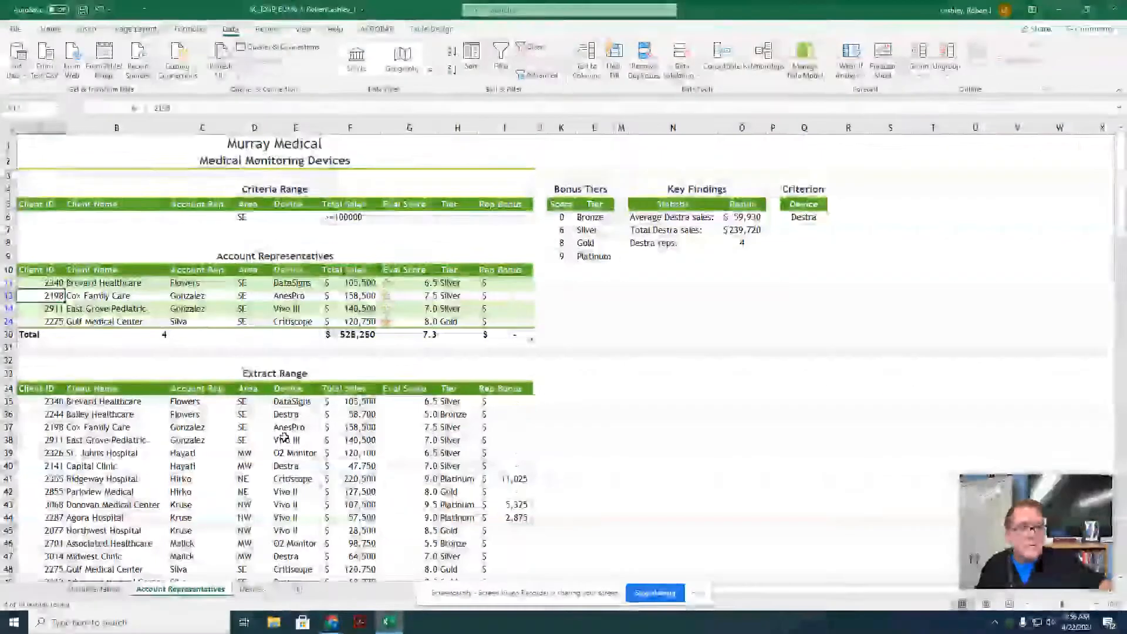
Clear the in-place filter from the account representatives table and restore its header filter buttons
{"action": "left_click", "coordinate": [537, 75]}
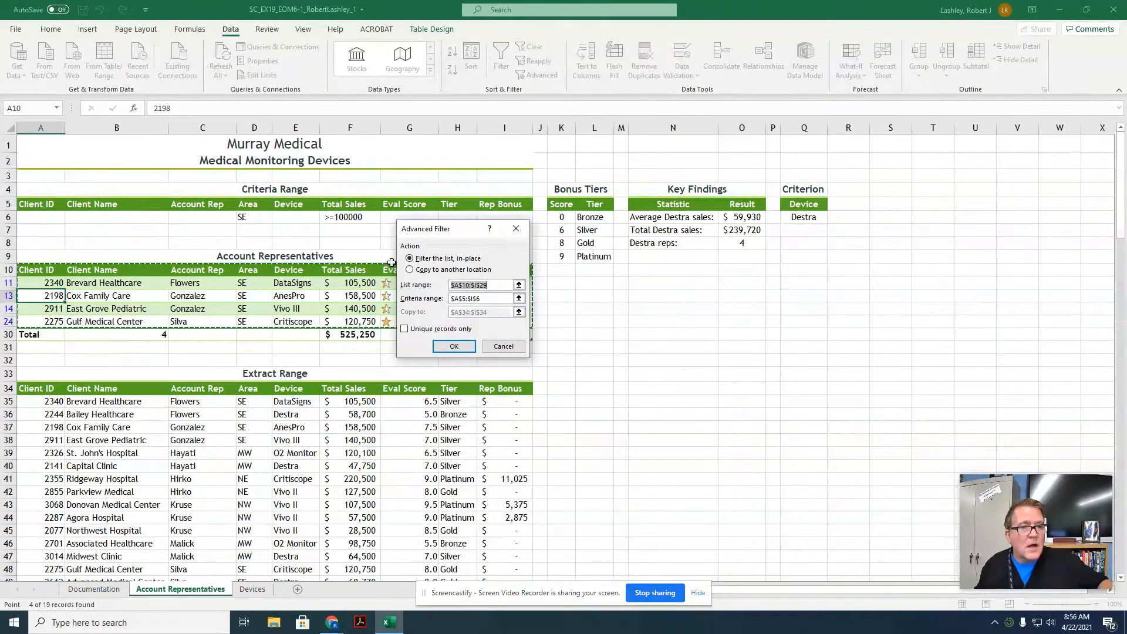
{"action": "left_click", "coordinate": [503, 345]}
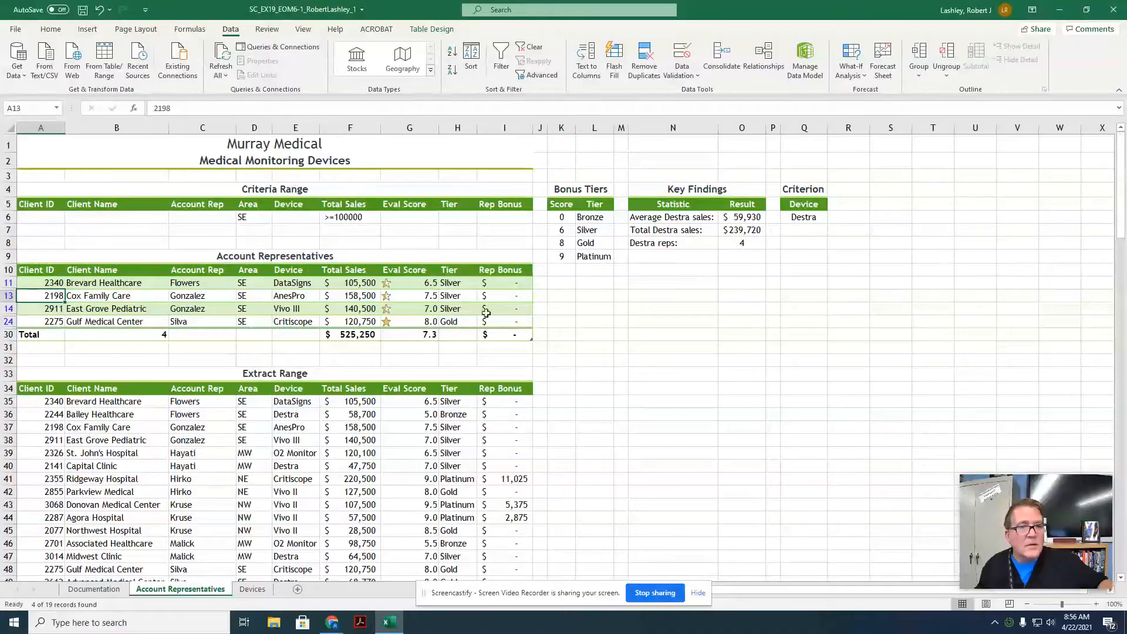
{"action": "left_click", "coordinate": [501, 64]}
{"action": "left_click", "coordinate": [531, 50]}
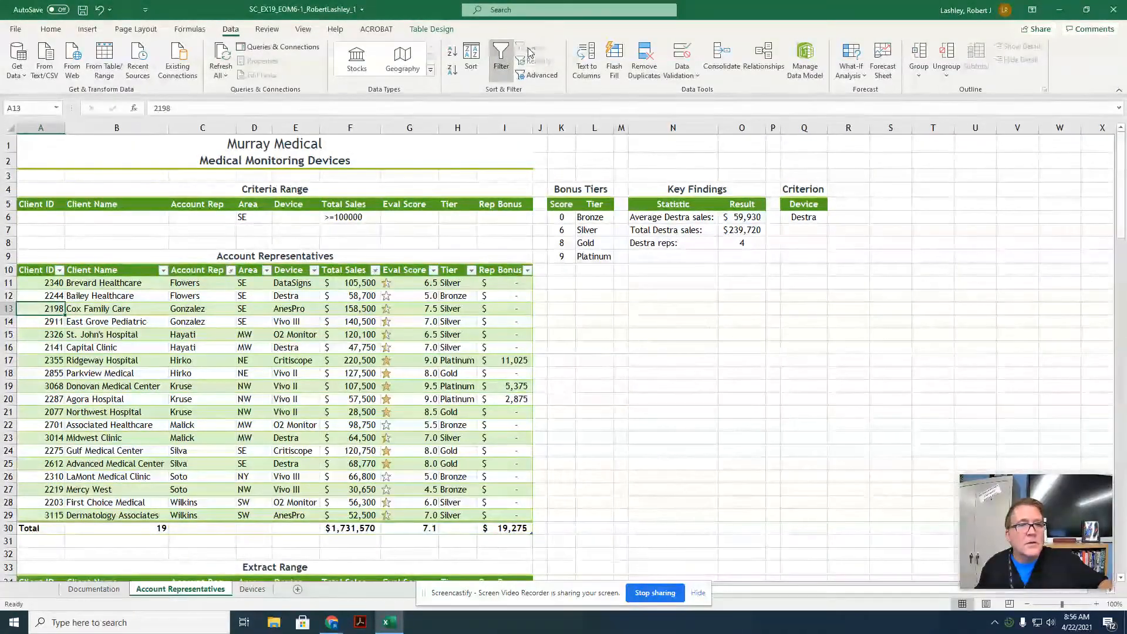
Start an Advanced Filter that copies to another location and select A5:I6 as its criteria range
{"action": "scroll", "coordinate": [449, 238], "scroll_direction": "down", "scroll_amount": 6}
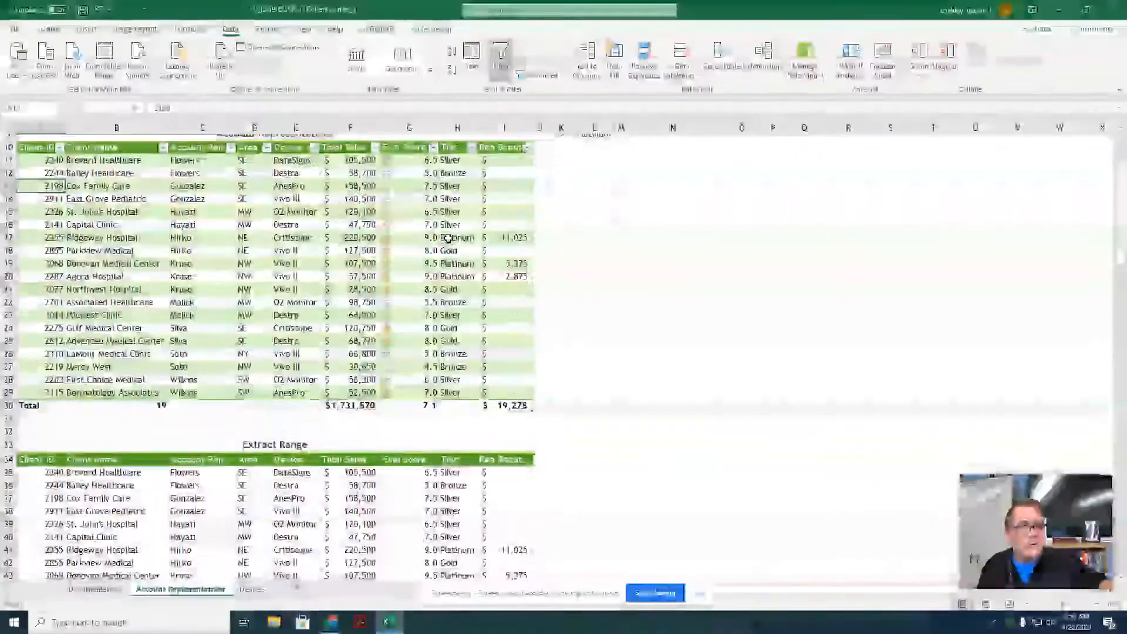
{"action": "scroll", "coordinate": [448, 235], "scroll_direction": "up", "scroll_amount": 3}
{"action": "scroll", "coordinate": [448, 235], "scroll_direction": "up", "scroll_amount": 2}
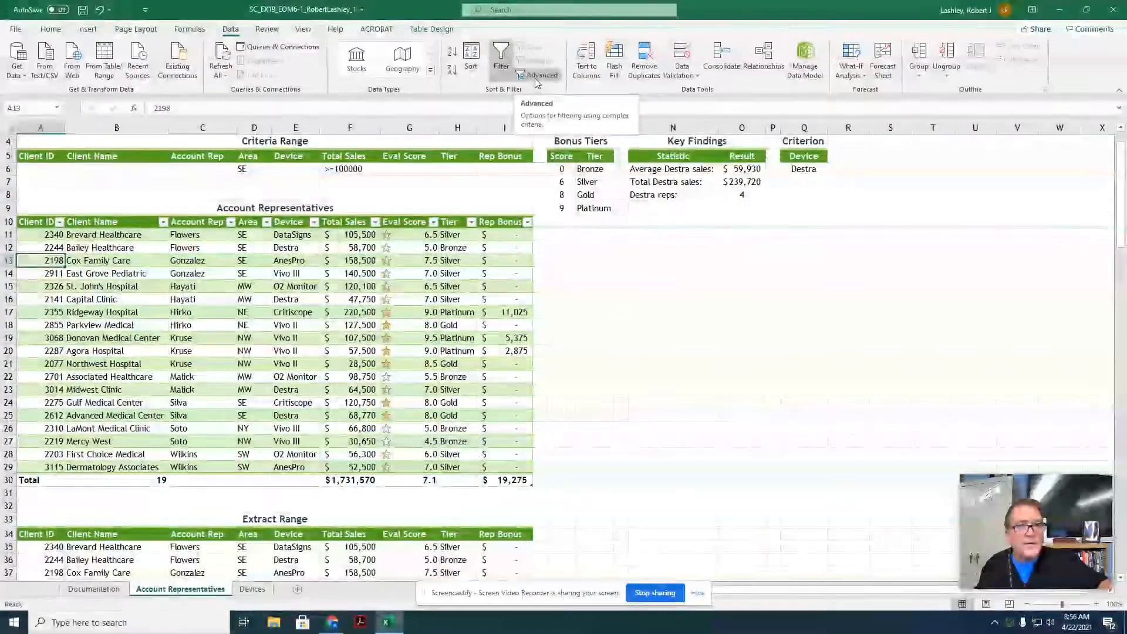
{"action": "left_click", "coordinate": [536, 75]}
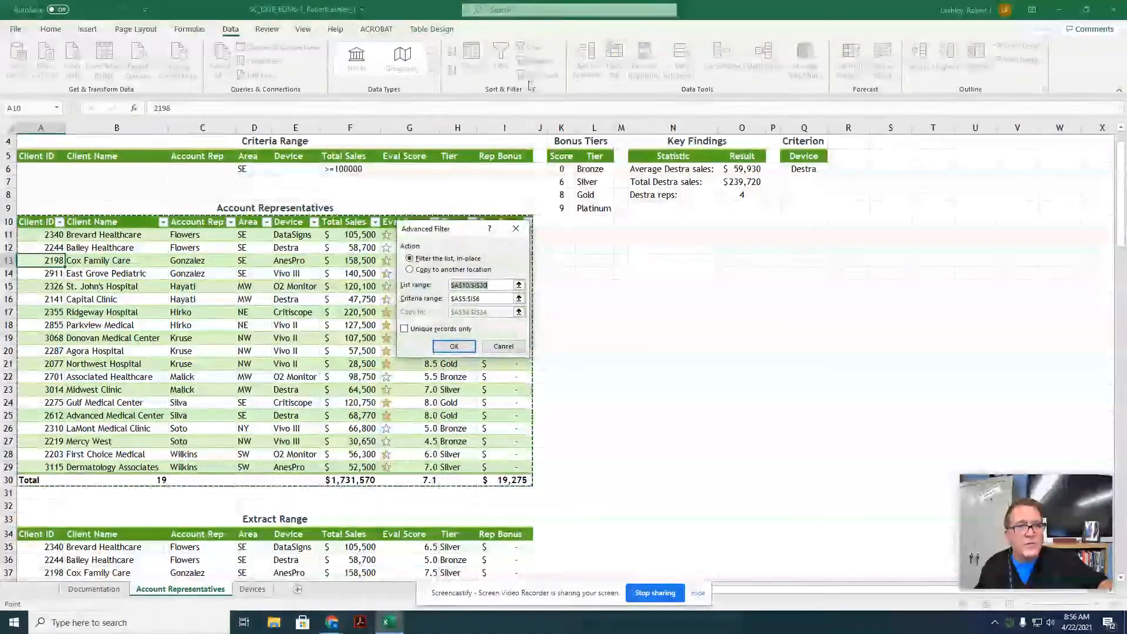
{"action": "left_click", "coordinate": [422, 270]}
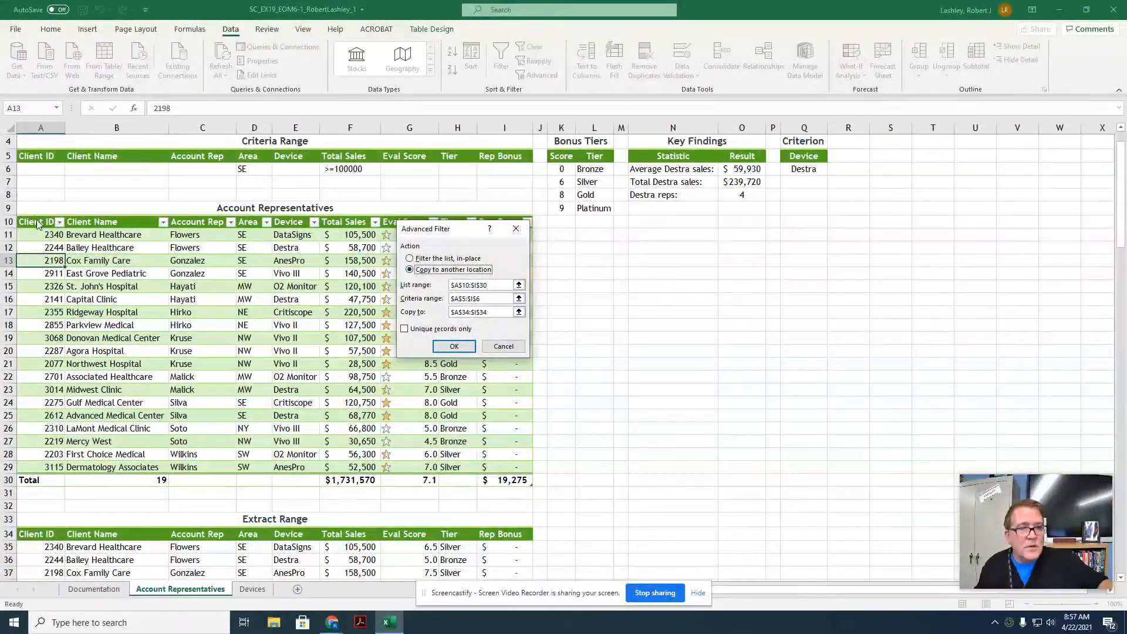
{"action": "left_click", "coordinate": [406, 270]}
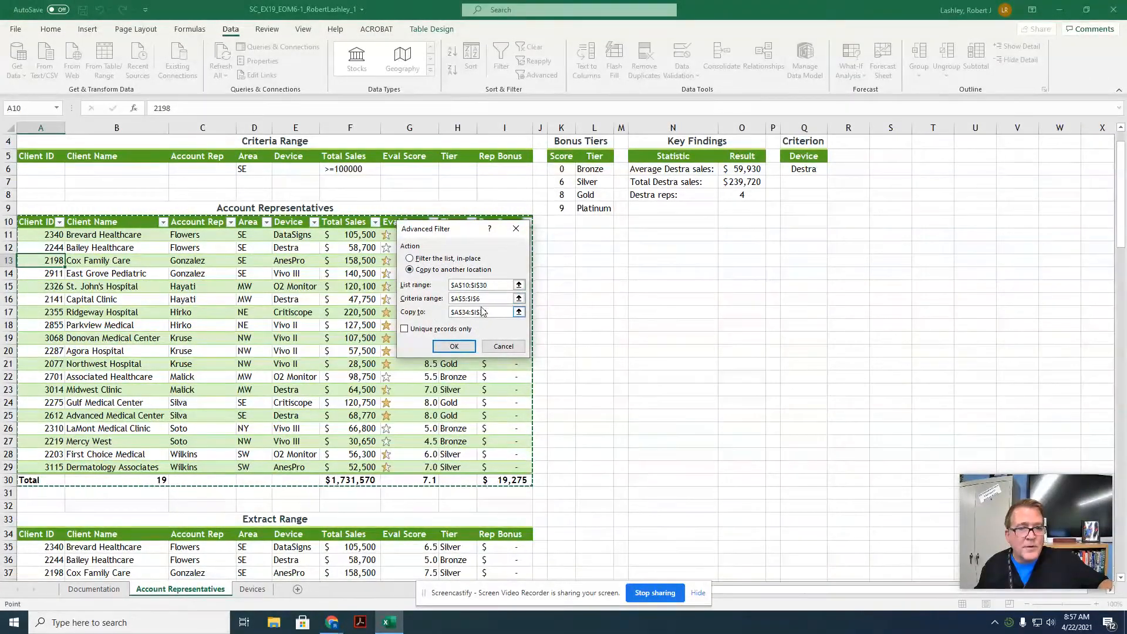
{"action": "left_click", "coordinate": [481, 300]}
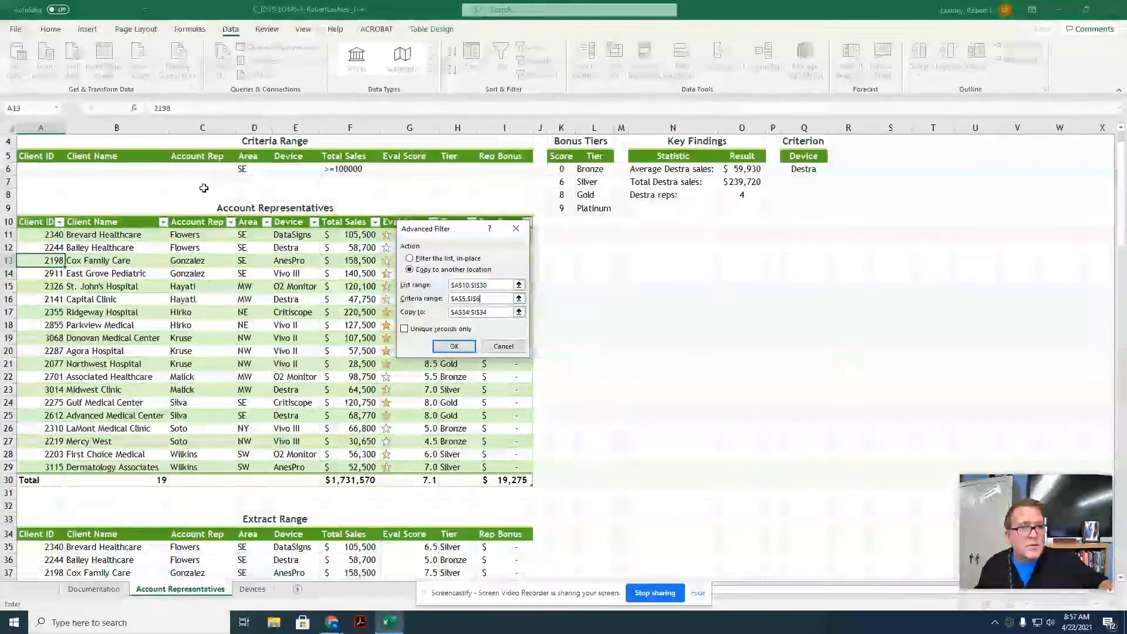
{"action": "left_click_drag", "start_coordinate": [35, 156], "coordinate": [487, 174]}
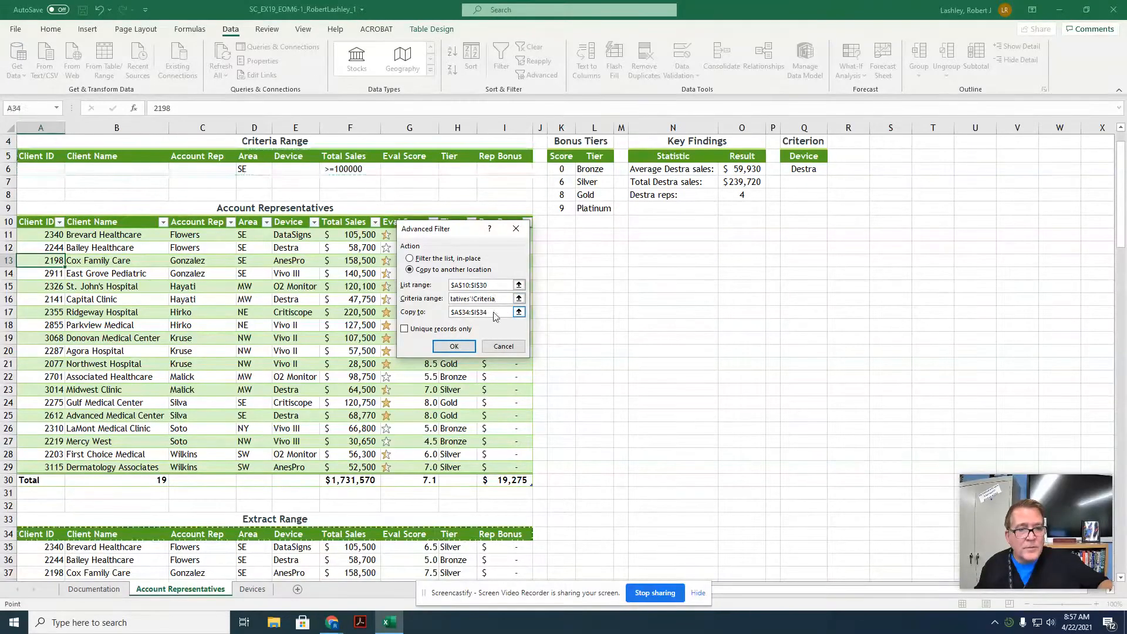
Select A34:I34 as the copy destination and run the Advanced Filter to extract the matching clients
{"action": "left_click_drag", "start_coordinate": [495, 314], "coordinate": [452, 321]}
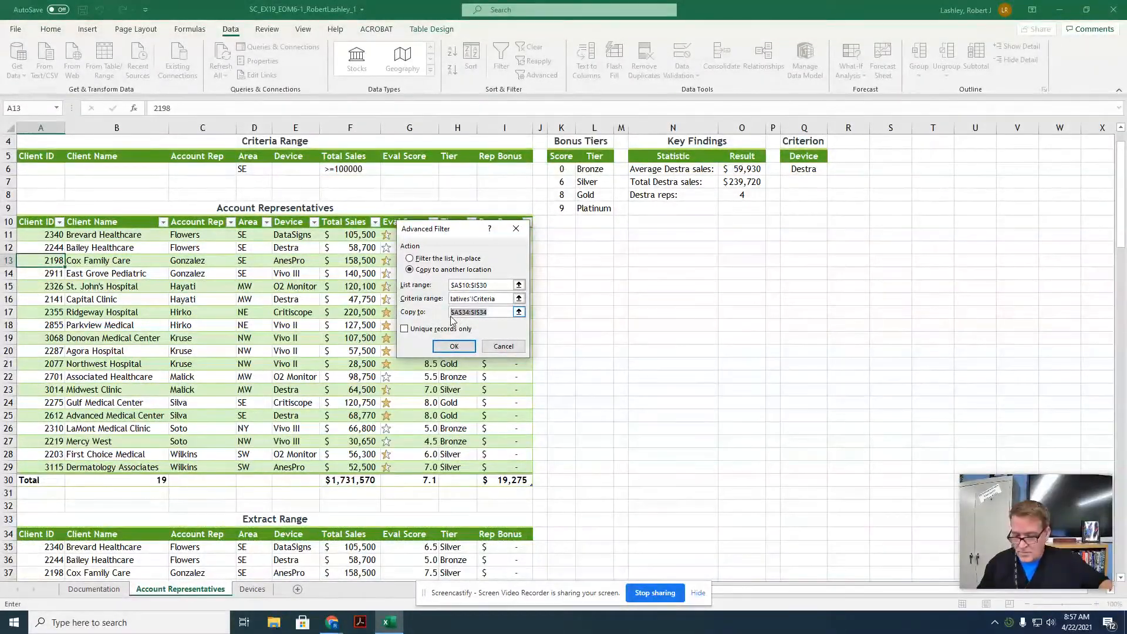
{"action": "left_click_drag", "start_coordinate": [35, 535], "coordinate": [495, 534]}
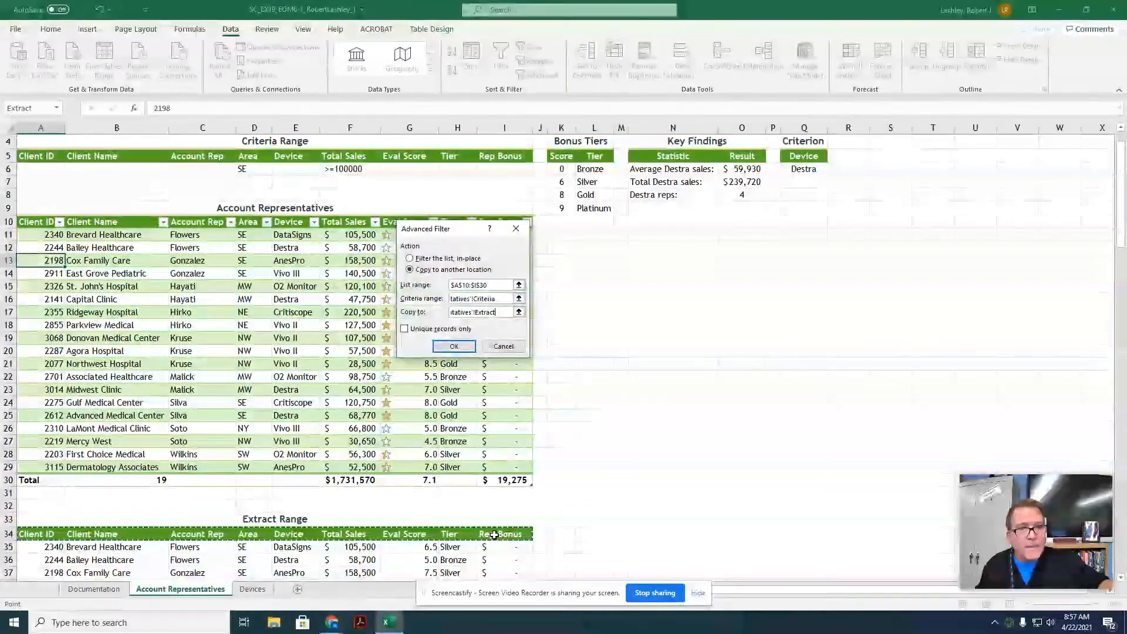
{"action": "left_click", "coordinate": [452, 346]}
{"action": "scroll", "coordinate": [389, 427], "scroll_direction": "down", "scroll_amount": 3}
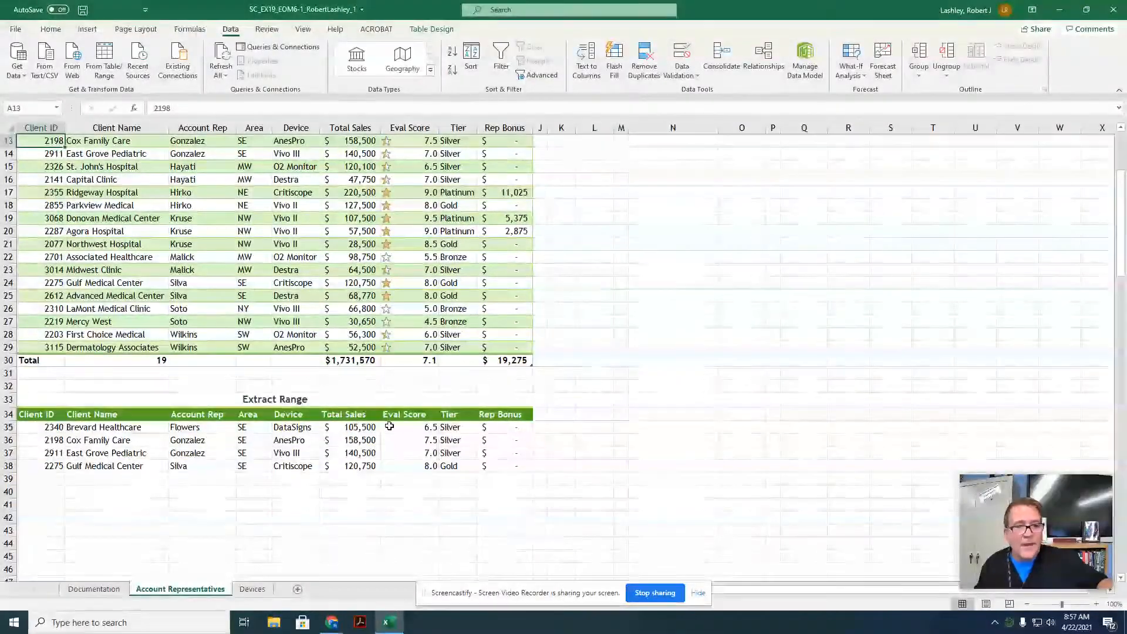
{"action": "scroll", "coordinate": [389, 427], "scroll_direction": "up", "scroll_amount": 3}
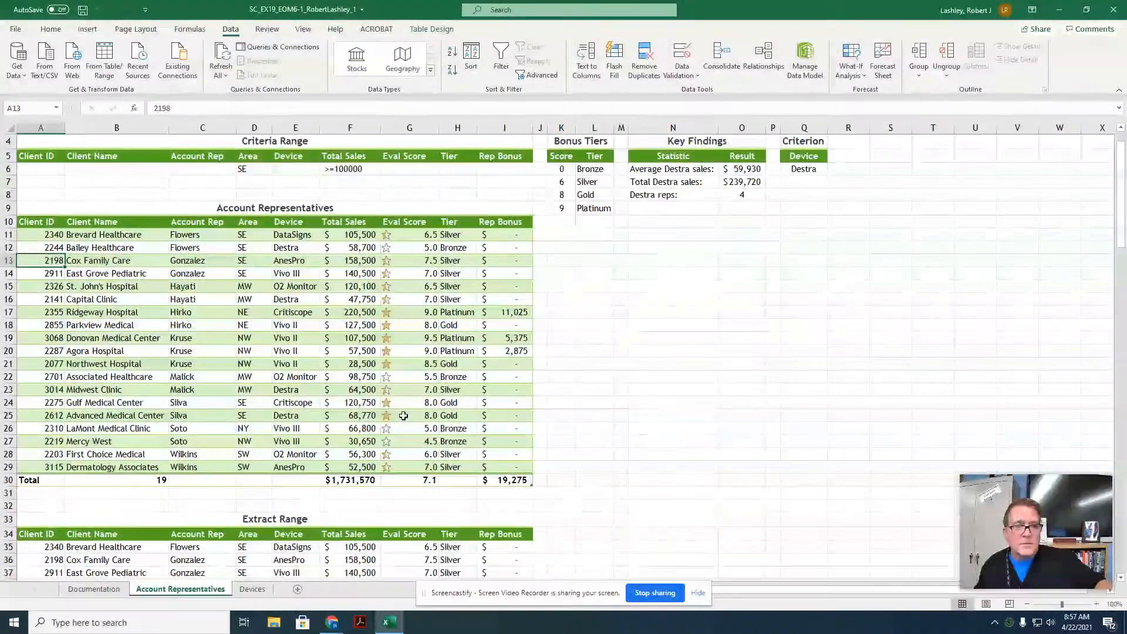
{"action": "scroll", "coordinate": [404, 416], "scroll_direction": "up", "scroll_amount": 1}
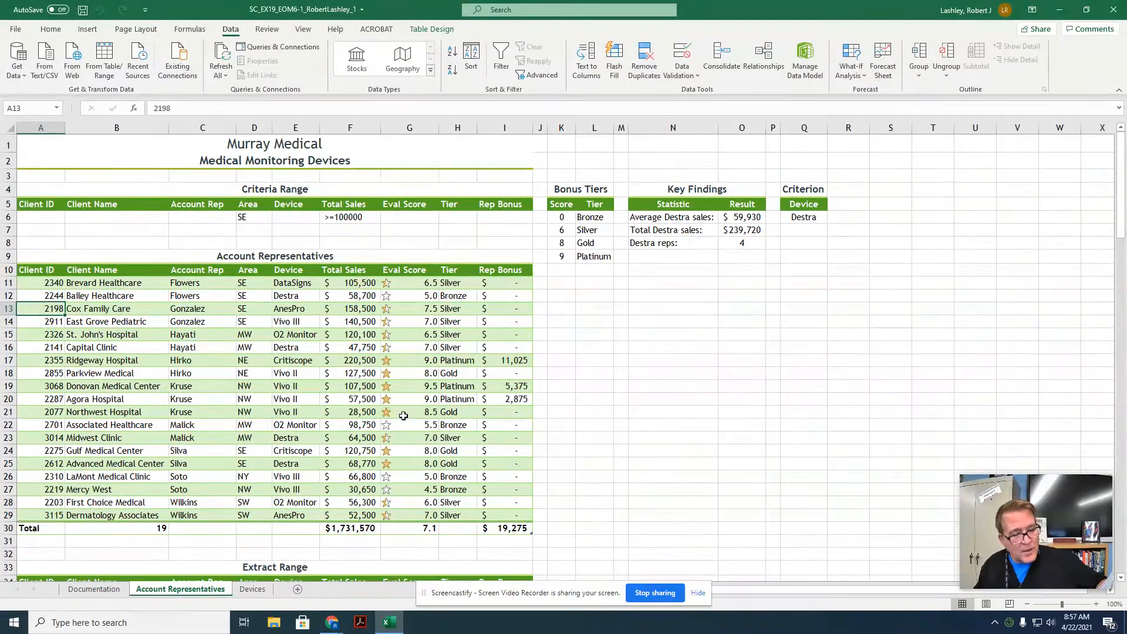
{"action": "scroll", "coordinate": [338, 391], "scroll_direction": "down", "scroll_amount": 5}
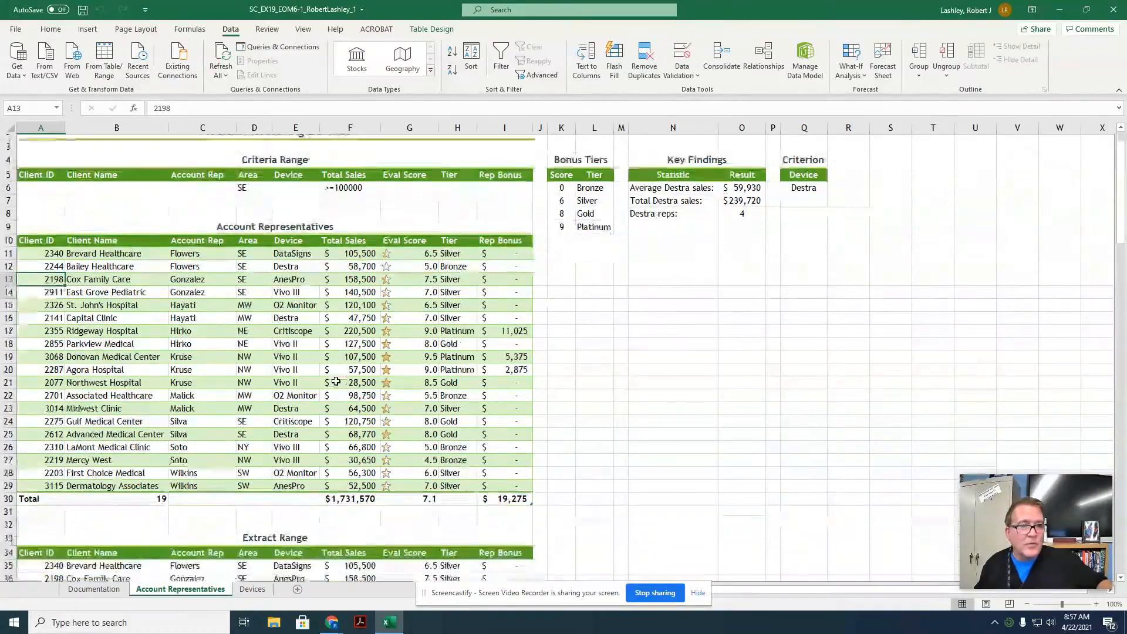
{"action": "scroll", "coordinate": [190, 252], "scroll_direction": "up", "scroll_amount": 3}
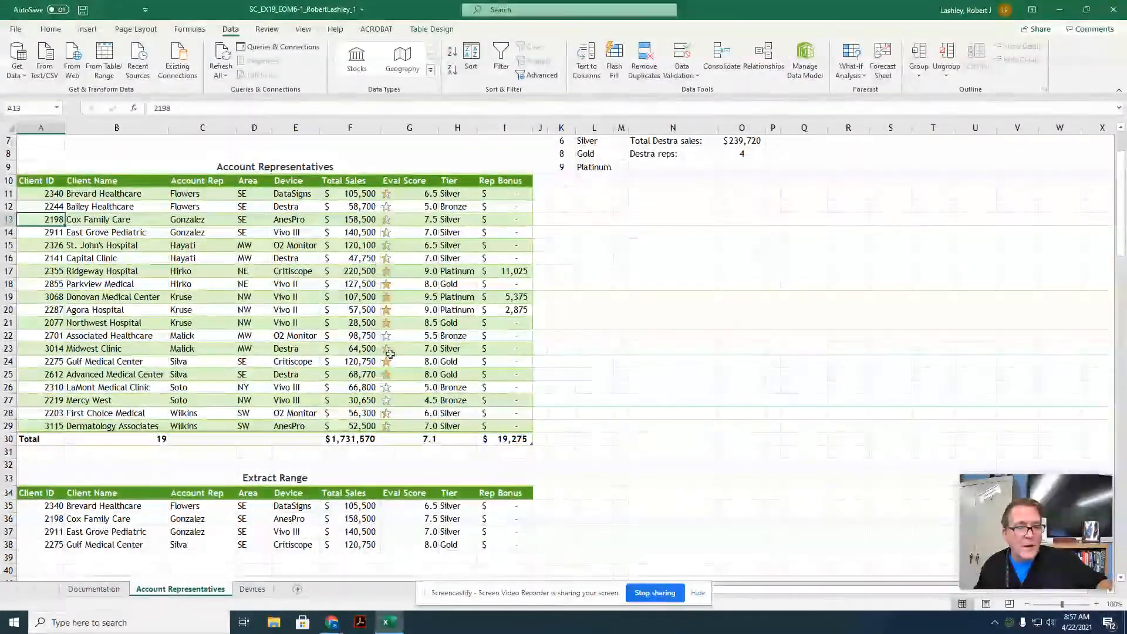
{"action": "scroll", "coordinate": [321, 235], "scroll_direction": "up", "scroll_amount": 1}
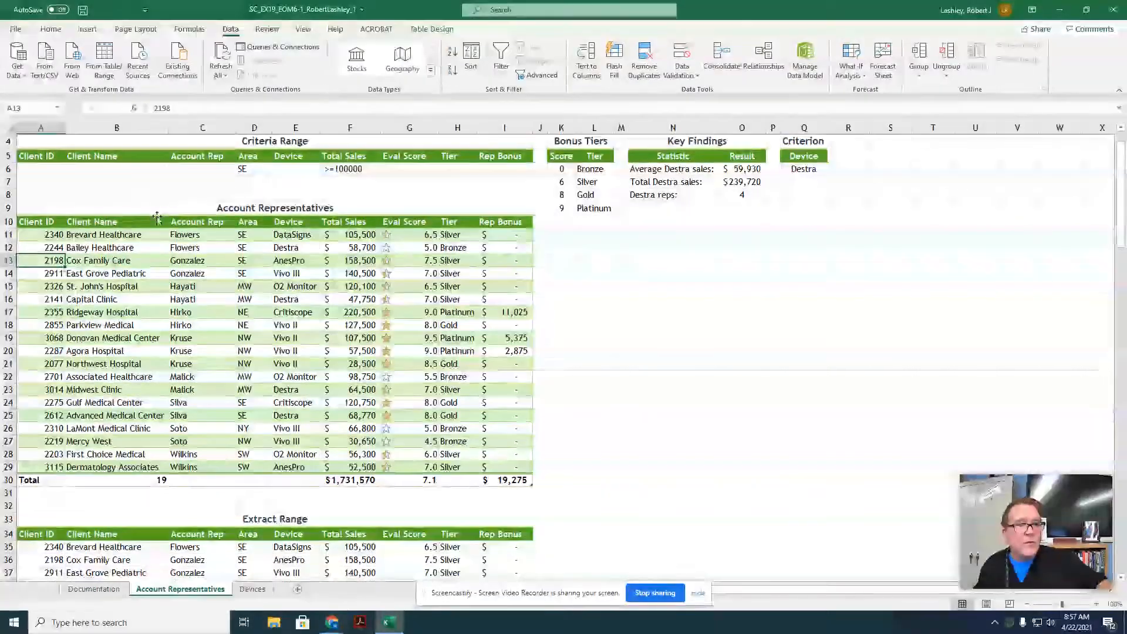
Restore the filter buttons on the account representatives table and filter its Area column to exclude SE
{"action": "left_click", "coordinate": [501, 59]}
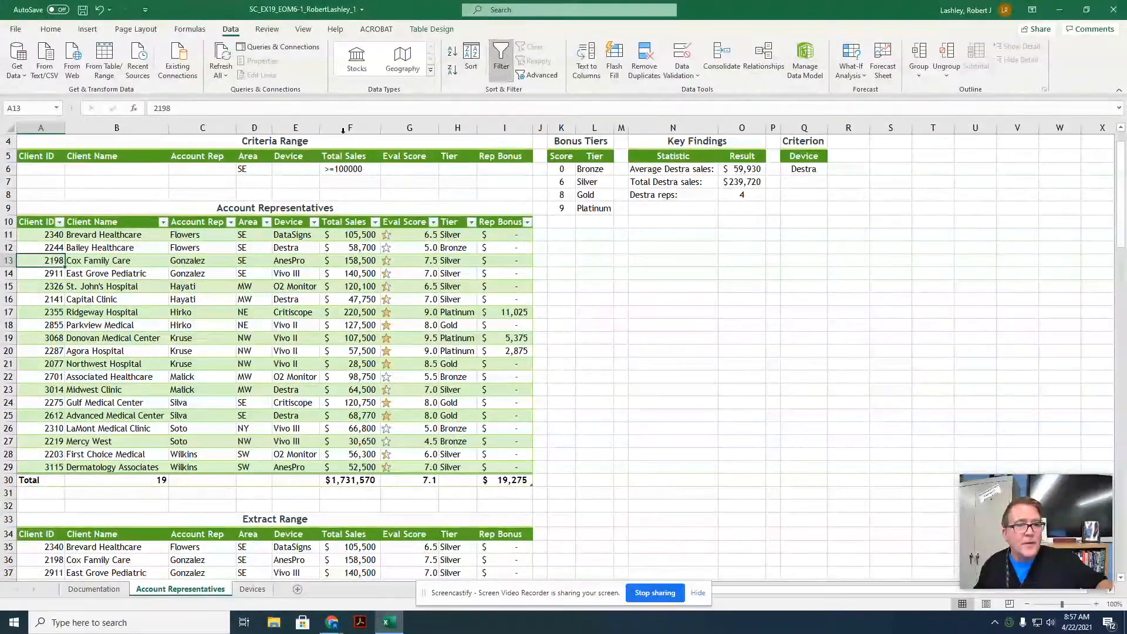
{"action": "left_click", "coordinate": [266, 221]}
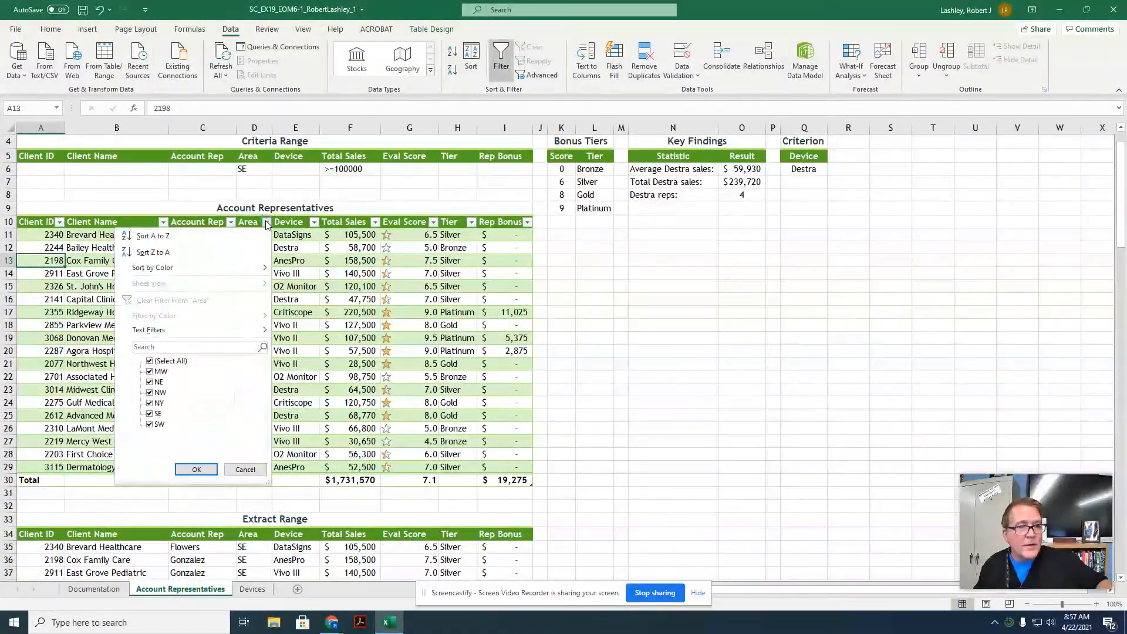
{"action": "left_click", "coordinate": [149, 415]}
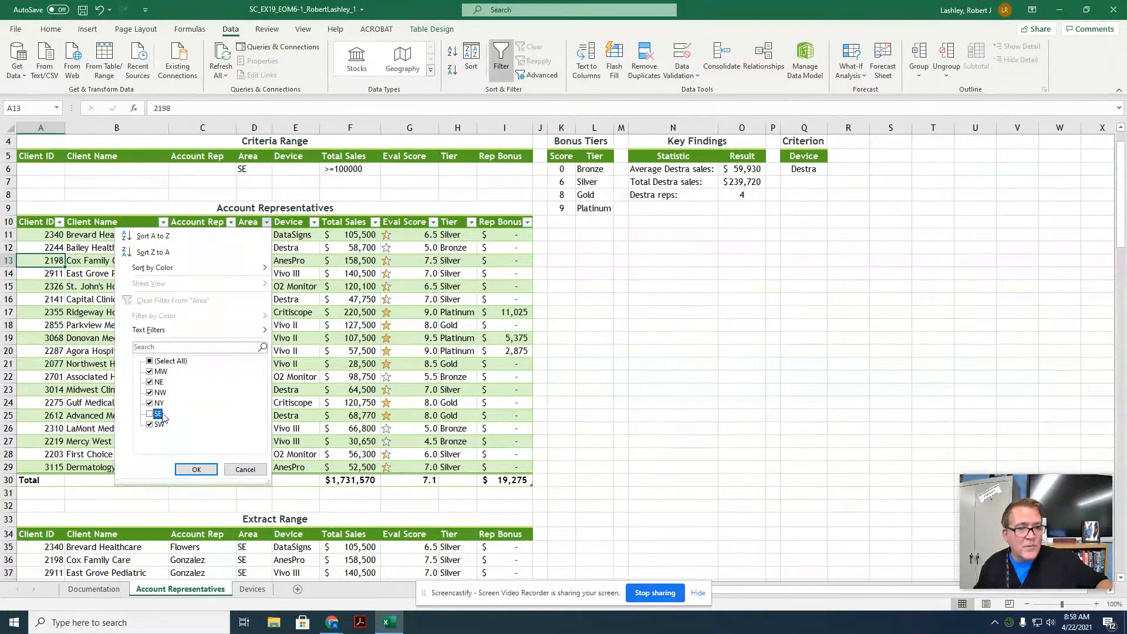
{"action": "left_click", "coordinate": [197, 470]}
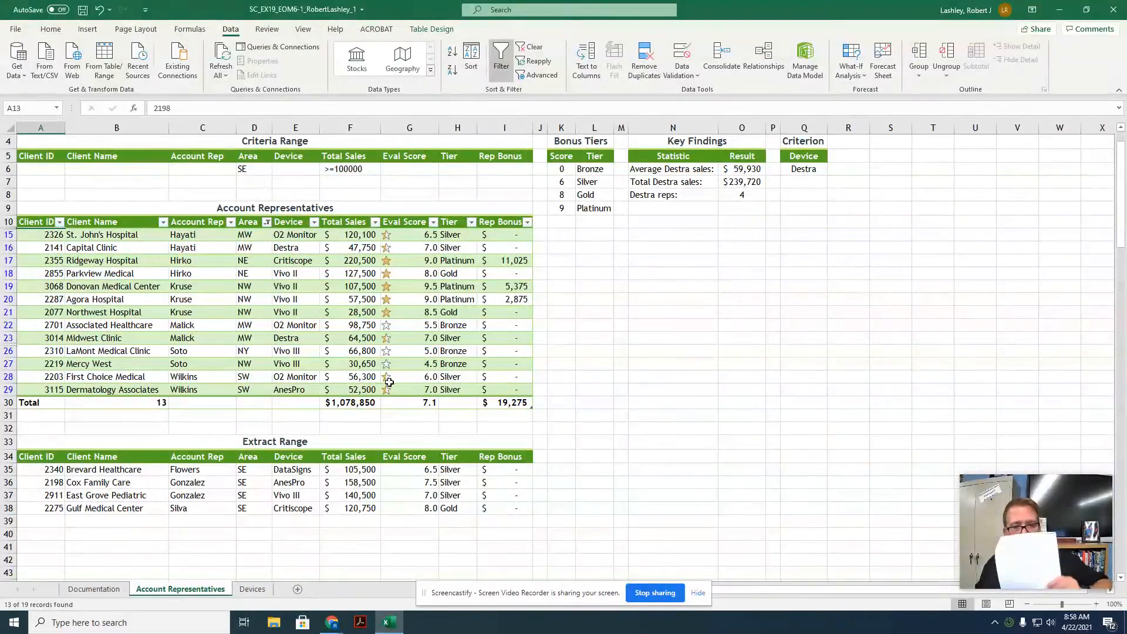
On the Devices sheet, clear the % Profit filter and sort the table by Device Name from A to Z
{"action": "left_click", "coordinate": [253, 589]}
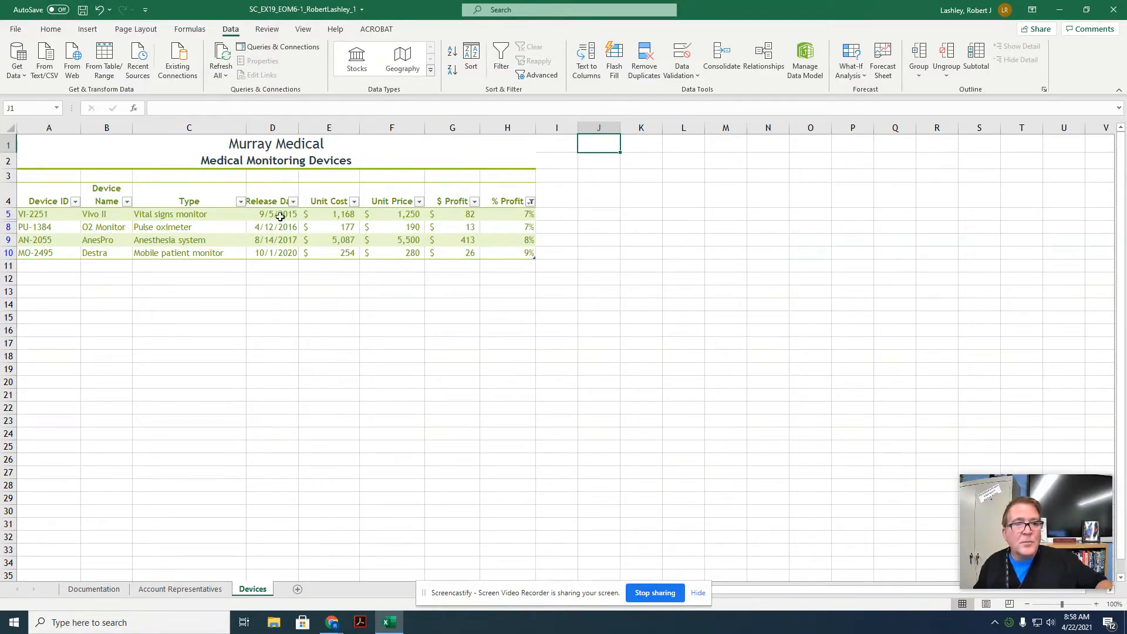
{"action": "left_click", "coordinate": [531, 202]}
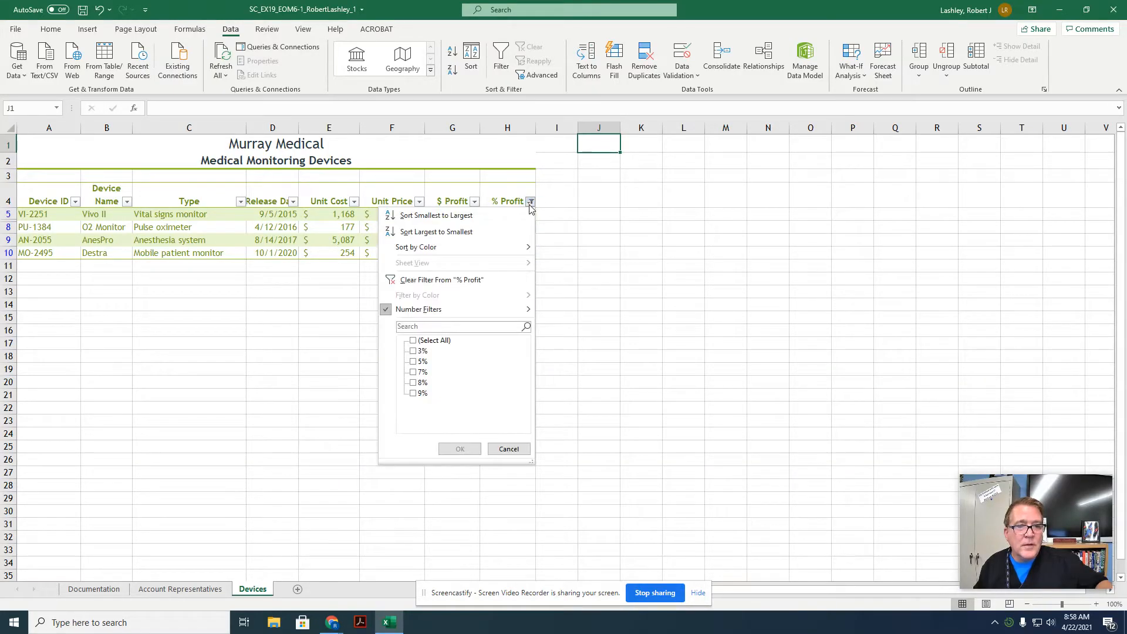
{"action": "left_click", "coordinate": [413, 280]}
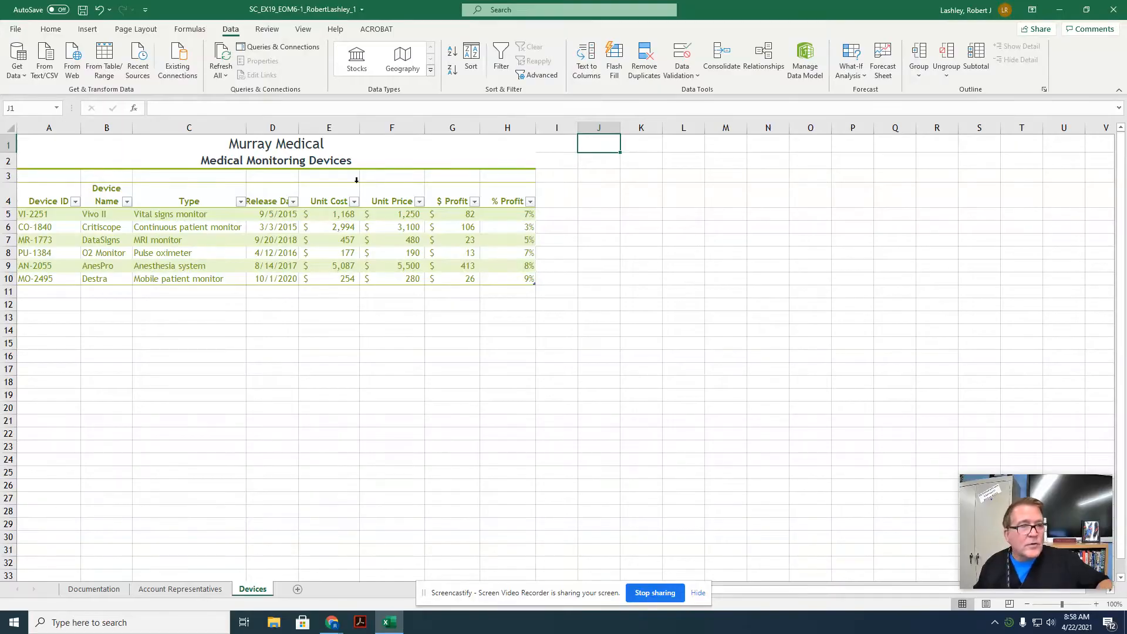
{"action": "left_click", "coordinate": [127, 202]}
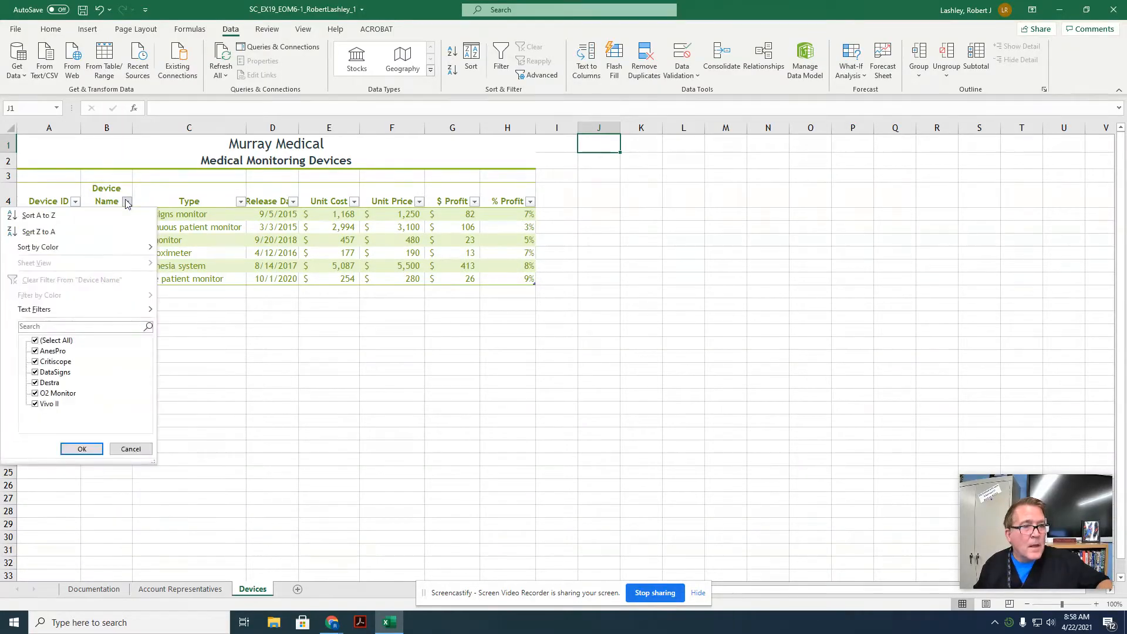
{"action": "left_click", "coordinate": [88, 216]}
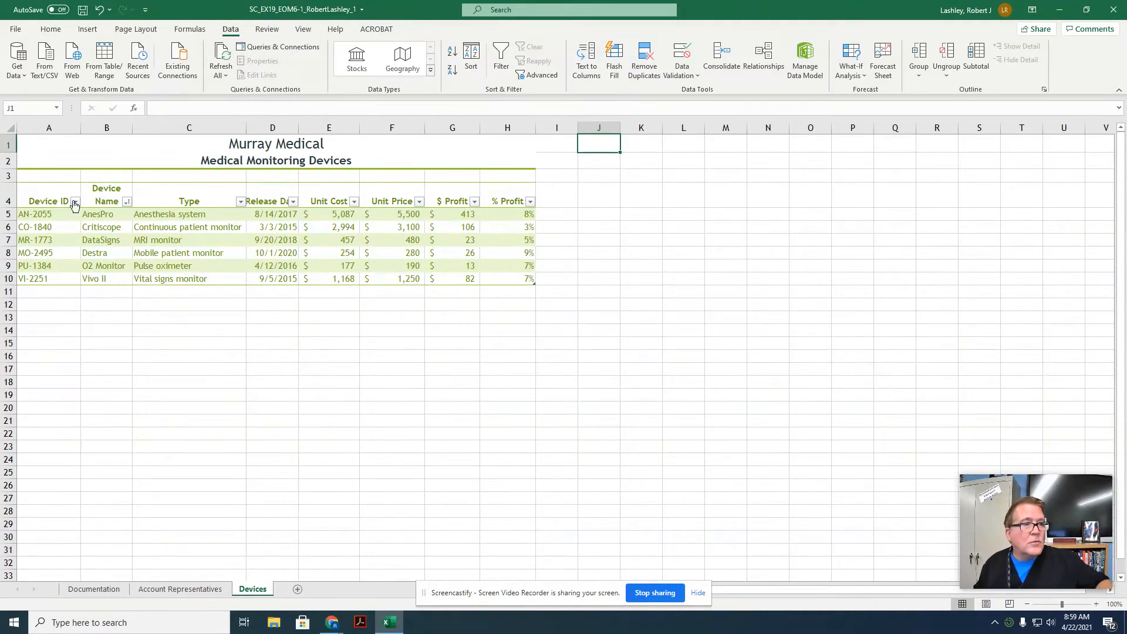
Apply the green Table Style Medium 3 to the Devices table in A4:H10
{"action": "left_click_drag", "start_coordinate": [54, 201], "coordinate": [521, 279]}
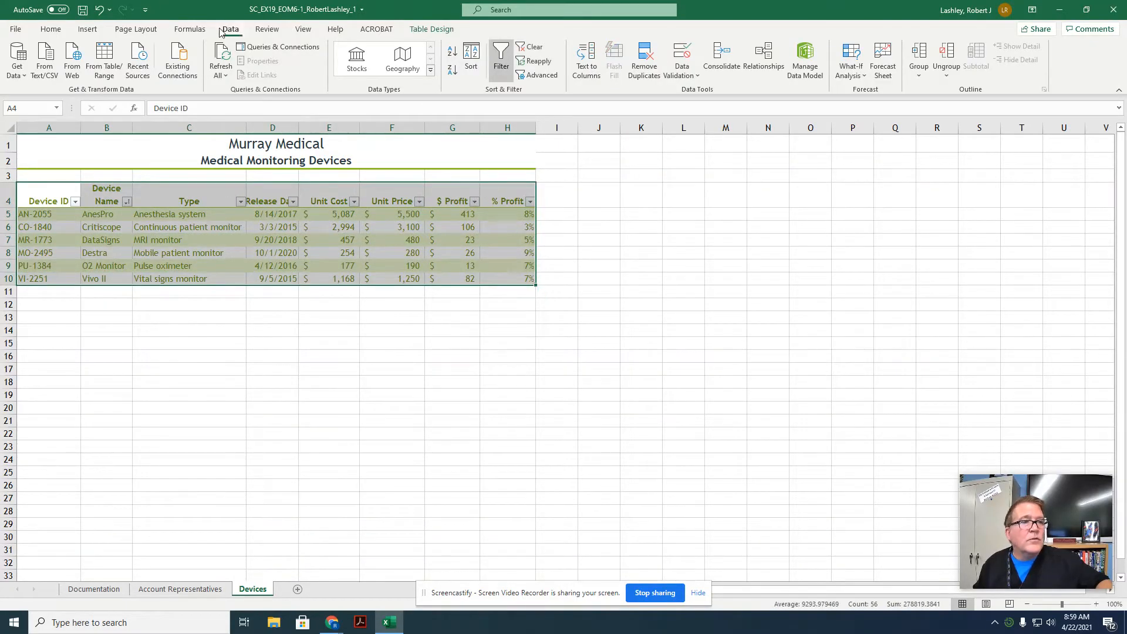
{"action": "left_click", "coordinate": [50, 30]}
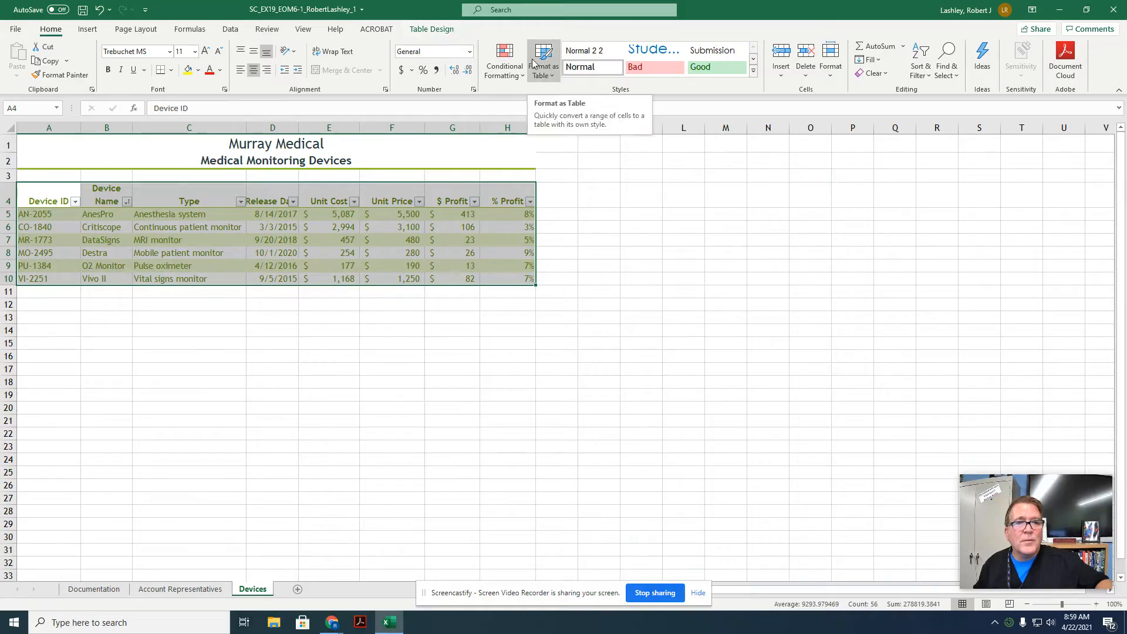
{"action": "left_click", "coordinate": [441, 33]}
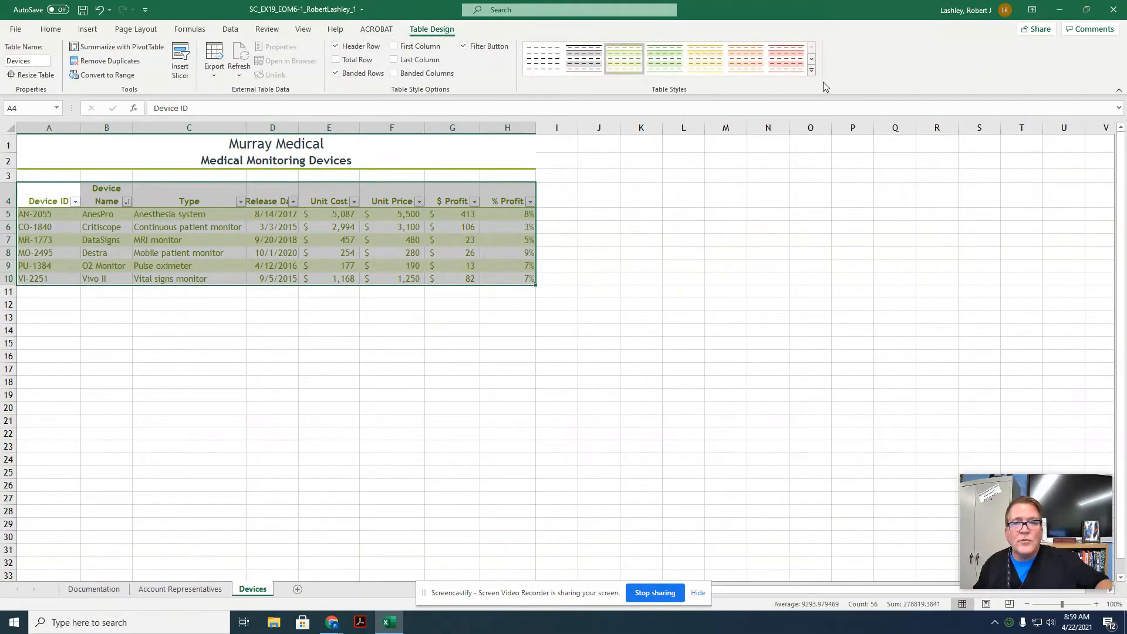
{"action": "left_click", "coordinate": [811, 70]}
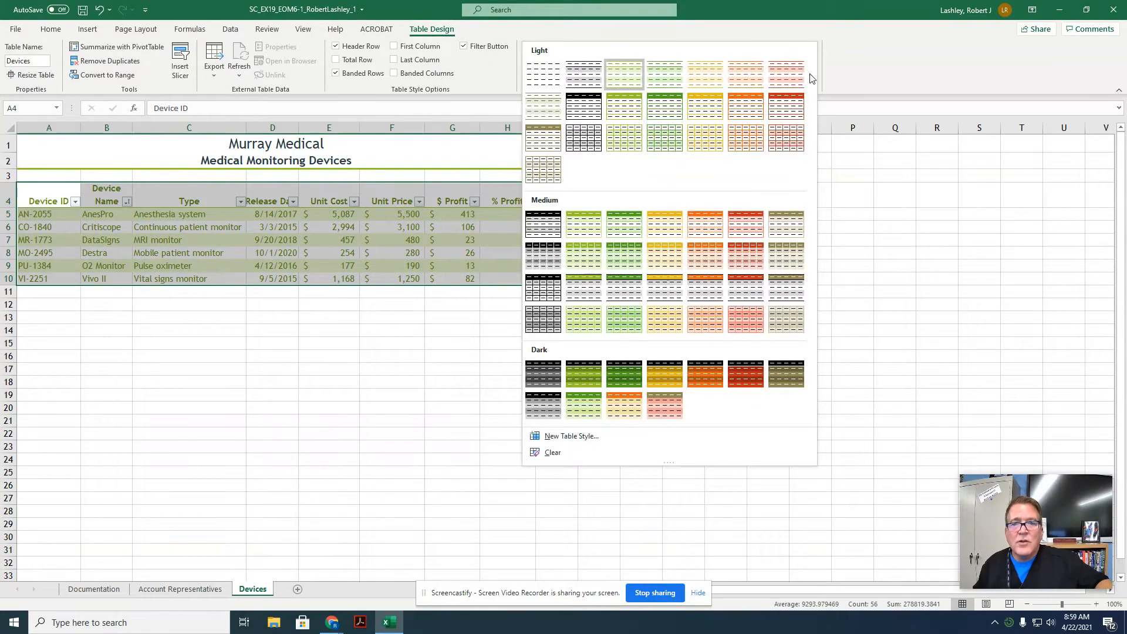
{"action": "left_click", "coordinate": [623, 227]}
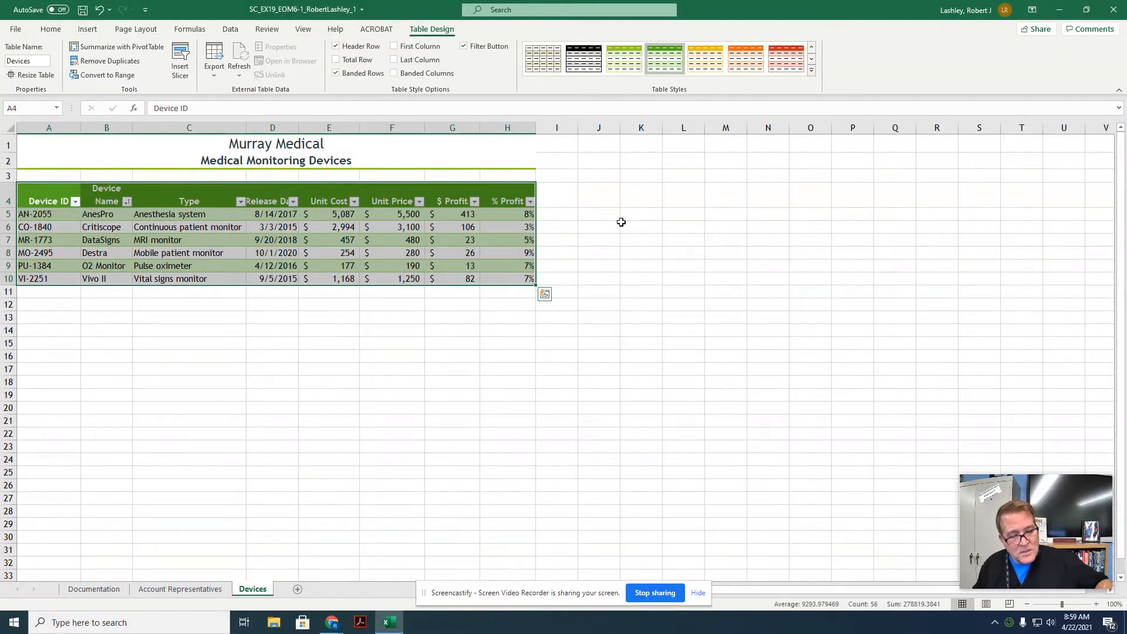
Wrap the text of the Release Date header in cell D4
{"action": "left_click", "coordinate": [267, 197]}
{"action": "left_click", "coordinate": [51, 30]}
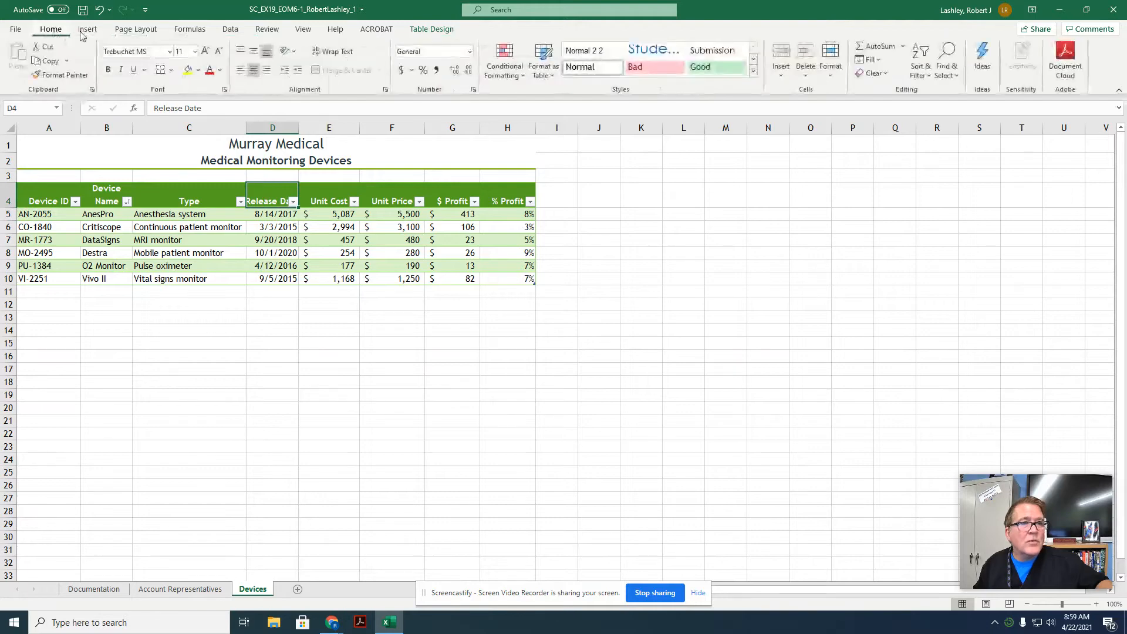
{"action": "left_click", "coordinate": [338, 52]}
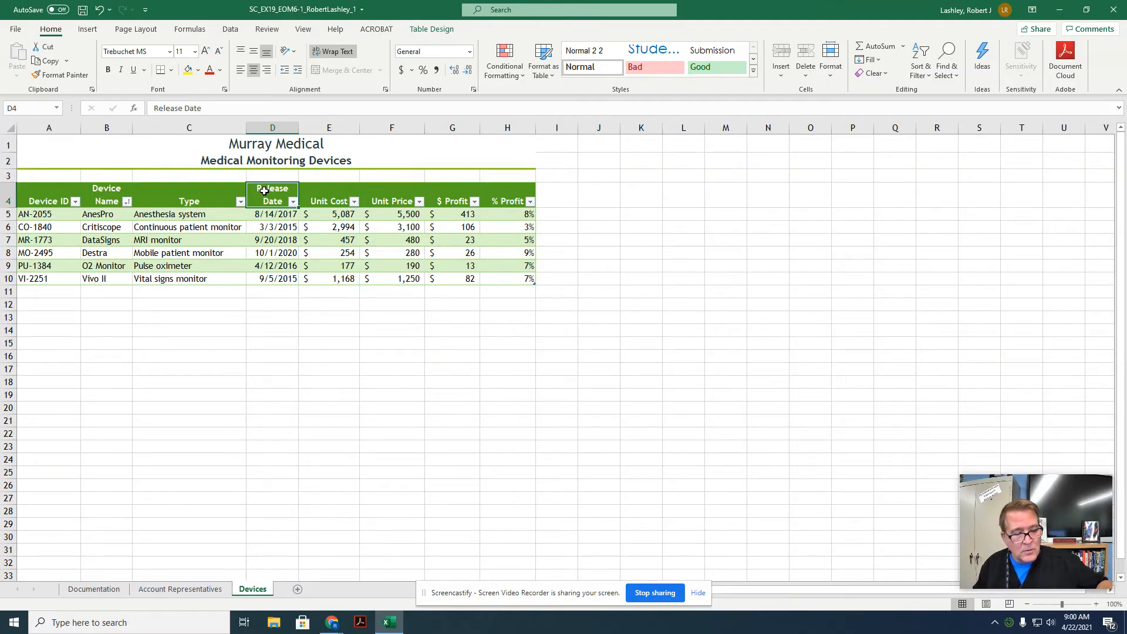
Start a new record in row 11 of the Devices table with Device ID VI-2550
{"action": "left_click", "coordinate": [37, 291]}
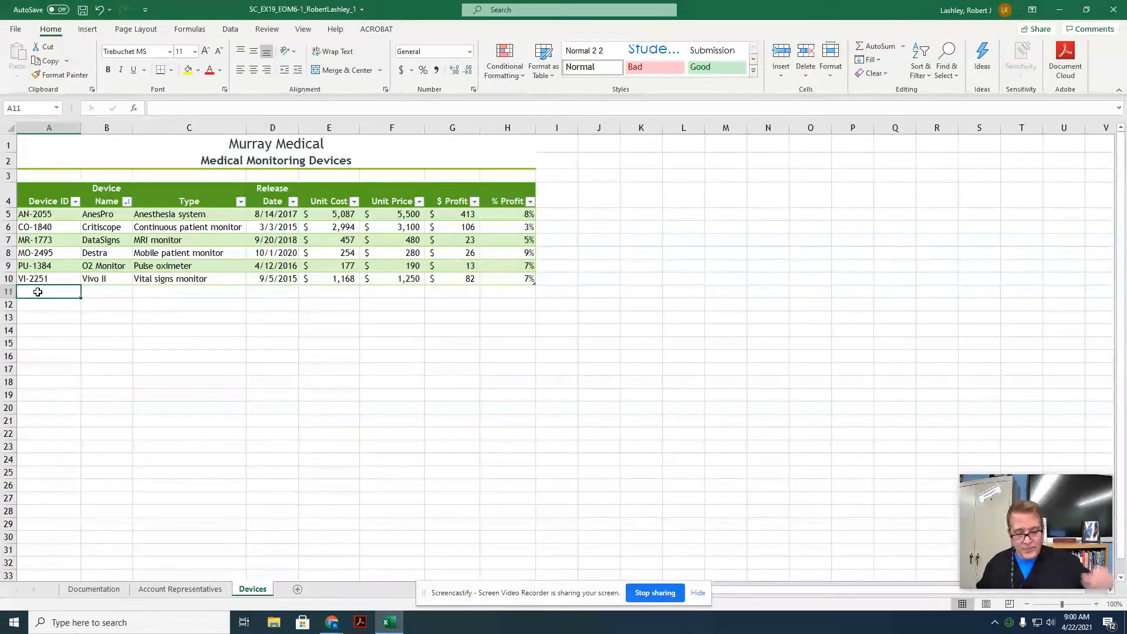
{"action": "type", "text": "VI="}
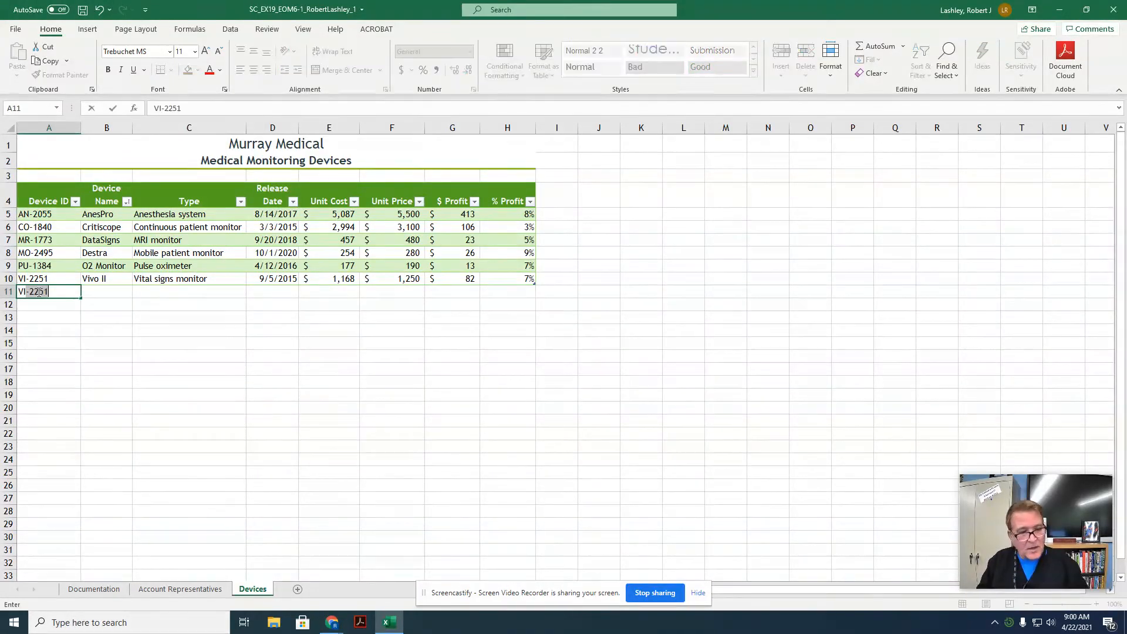
{"action": "type", "text": "-"}
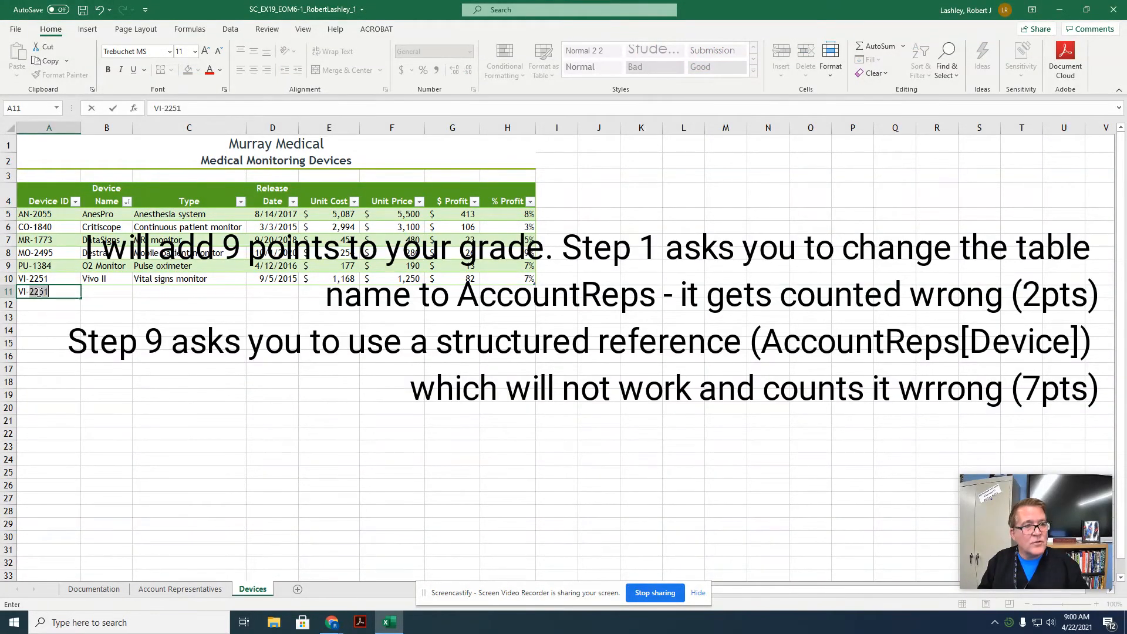
{"action": "type", "text": "2"}
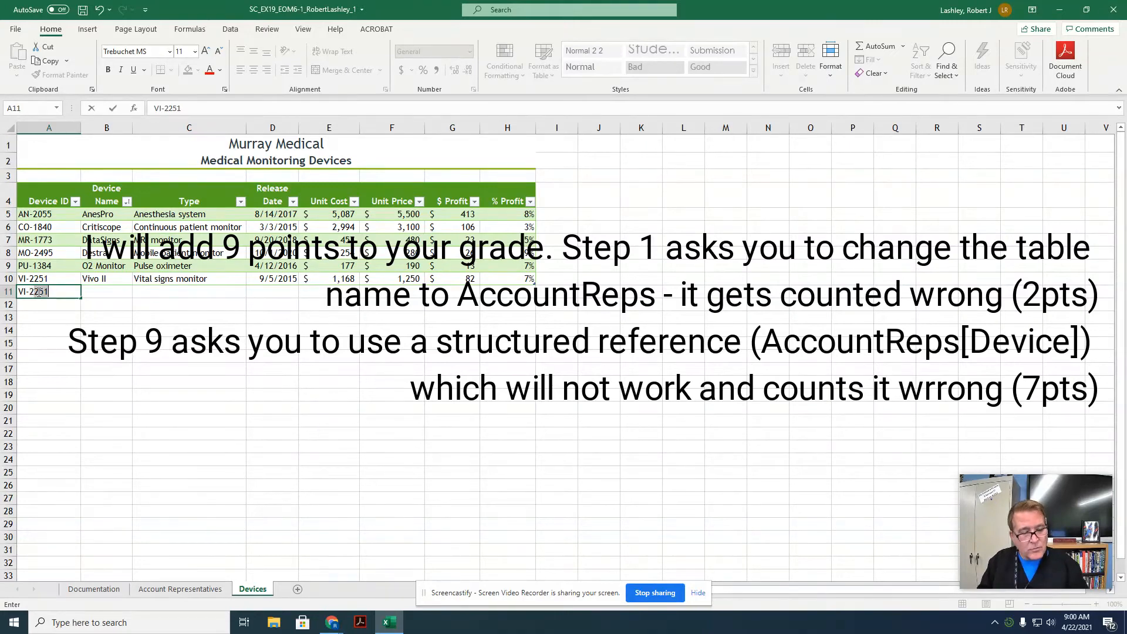
{"action": "type", "text": "550"}
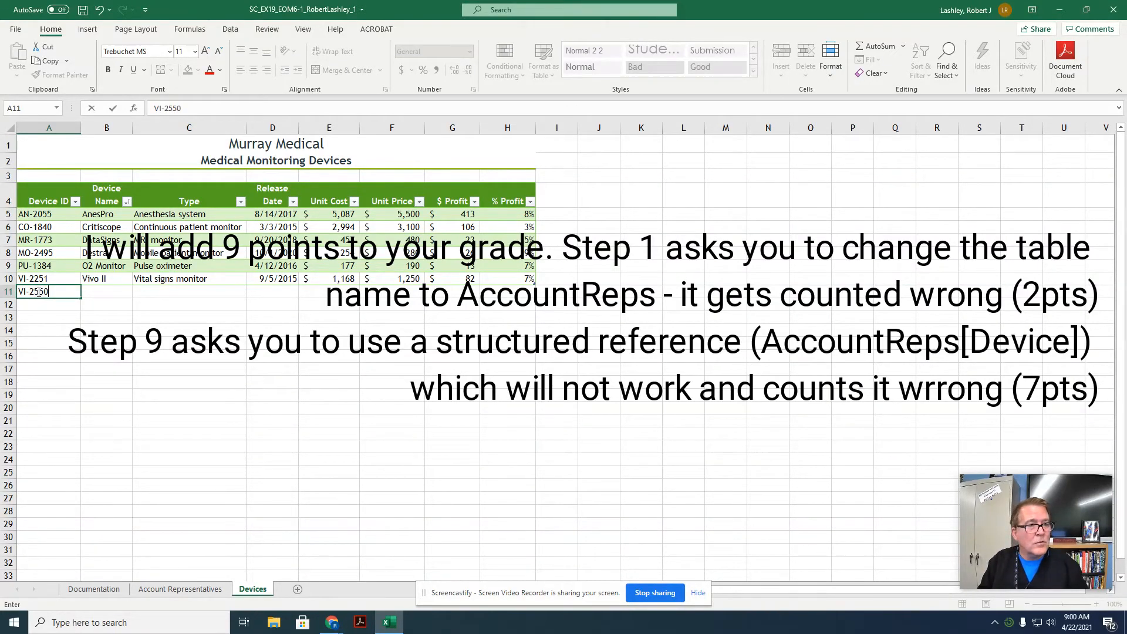
{"action": "key", "text": "Tab"}
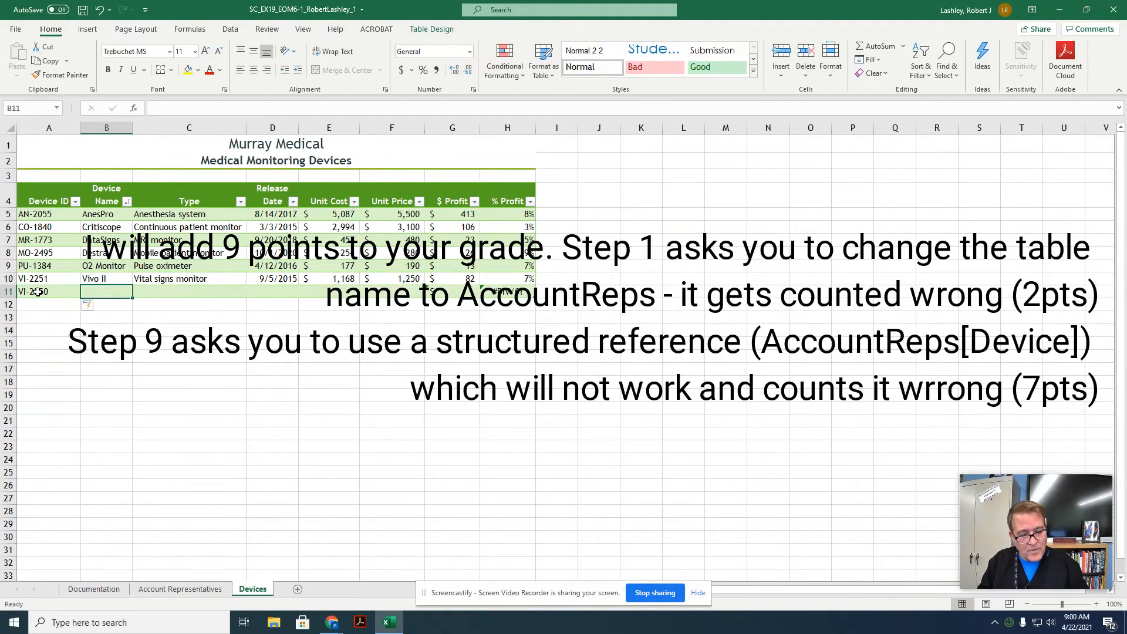
Enter Vivo III as the new record's device name and Vital signs monitor as its type
{"action": "type", "text": "Viv"}
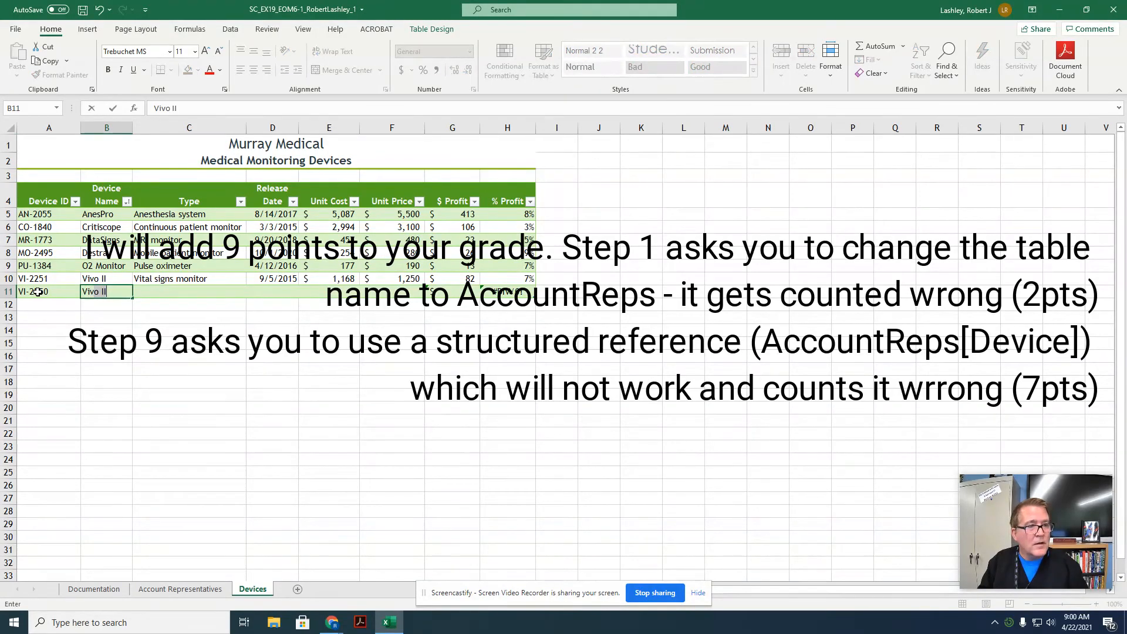
{"action": "type", "text": "o"}
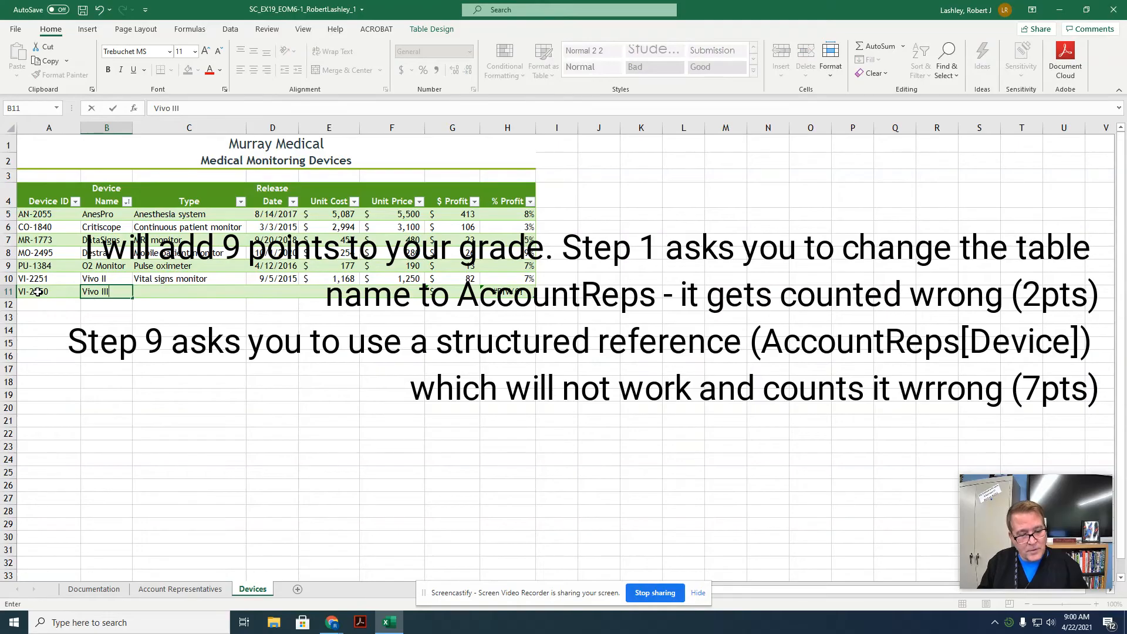
{"action": "type", "text": " III"}
{"action": "key", "text": "Tab"}
{"action": "type", "text": "Vital signs monitor"}
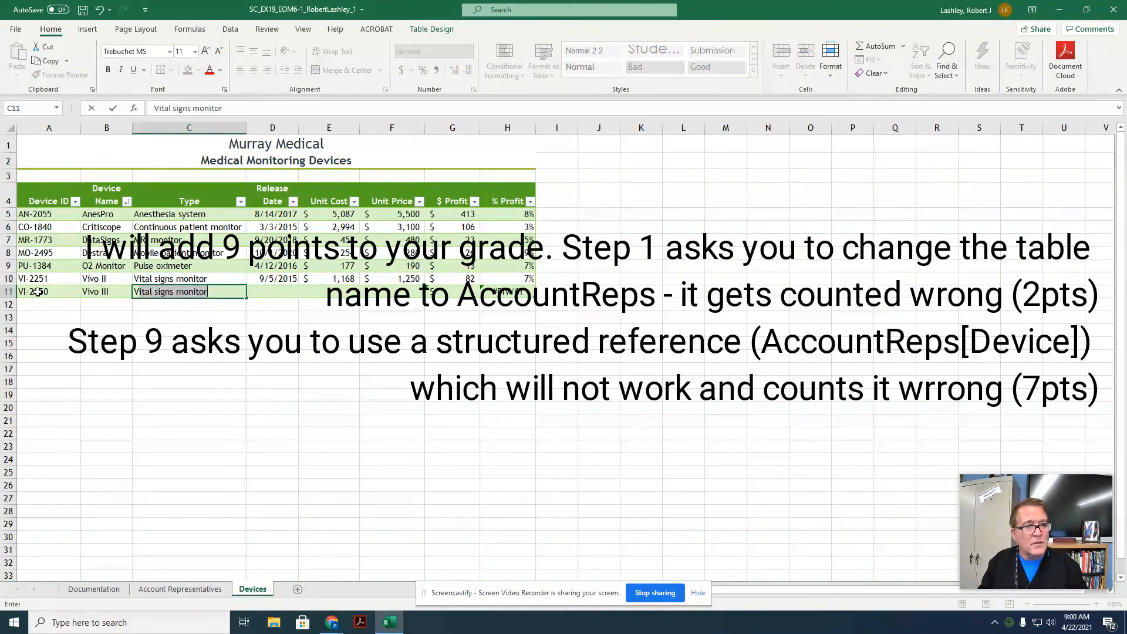
{"action": "key", "text": "Tab"}
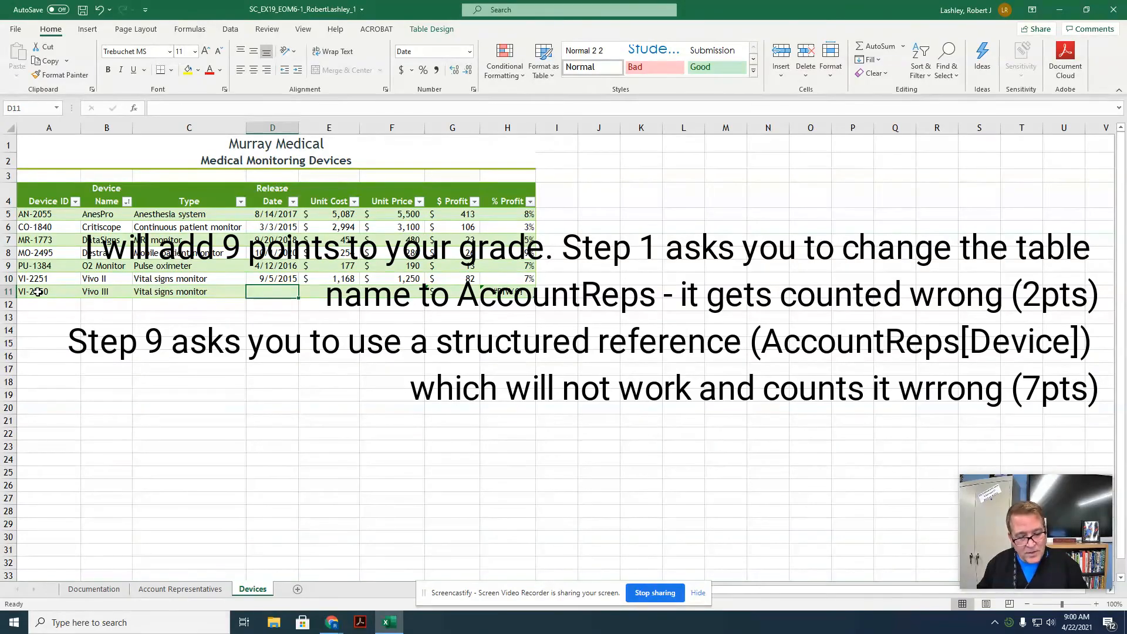
Complete the new device record with release date 10/17/2020, unit cost 1386 and unit price 1500
{"action": "type", "text": "10/1"}
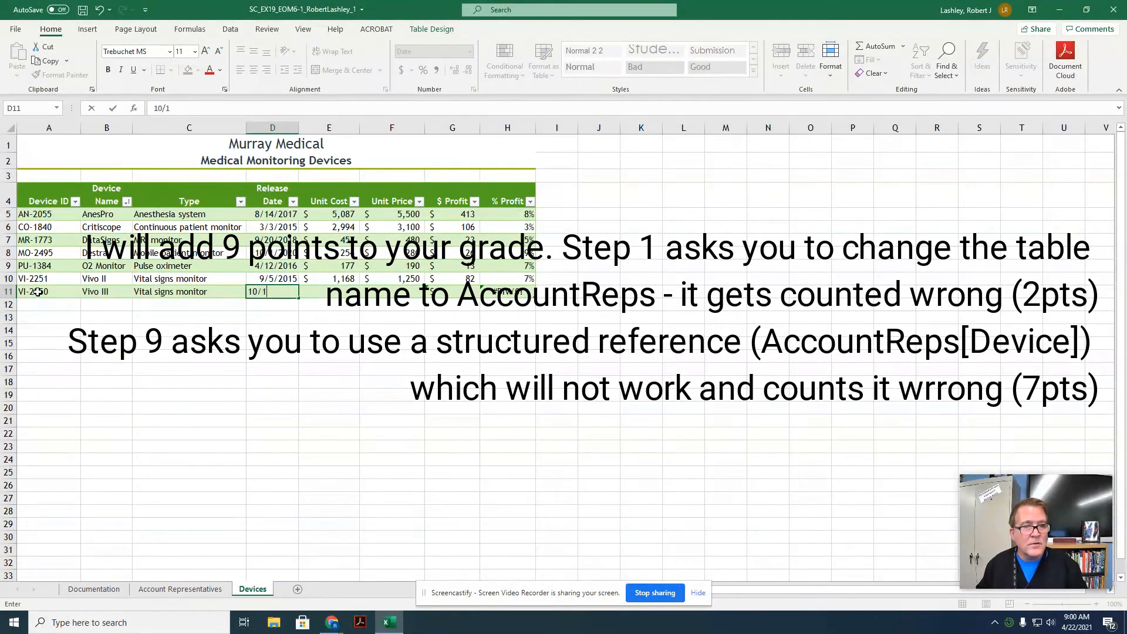
{"action": "type", "text": "7/2020"}
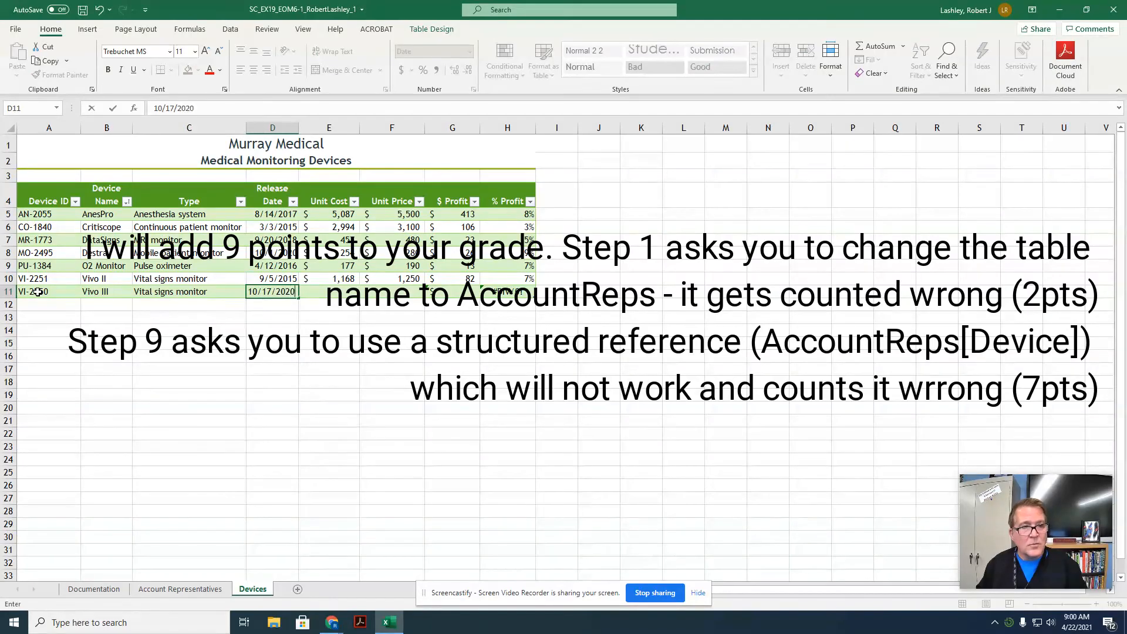
{"action": "key", "text": "Tab"}
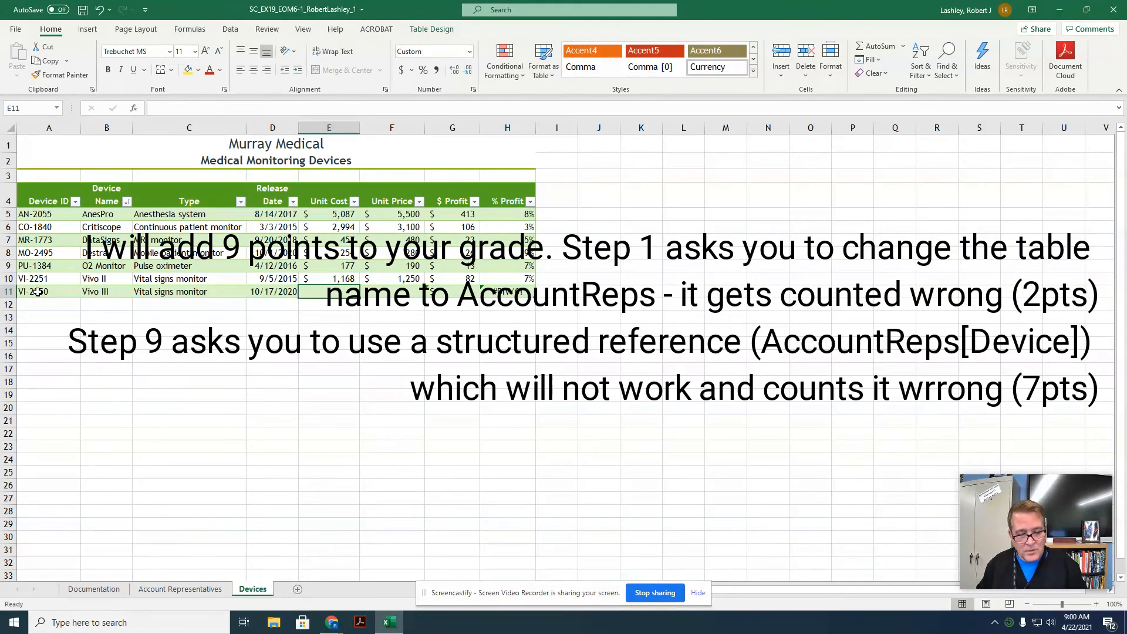
{"action": "type", "text": "1,380"}
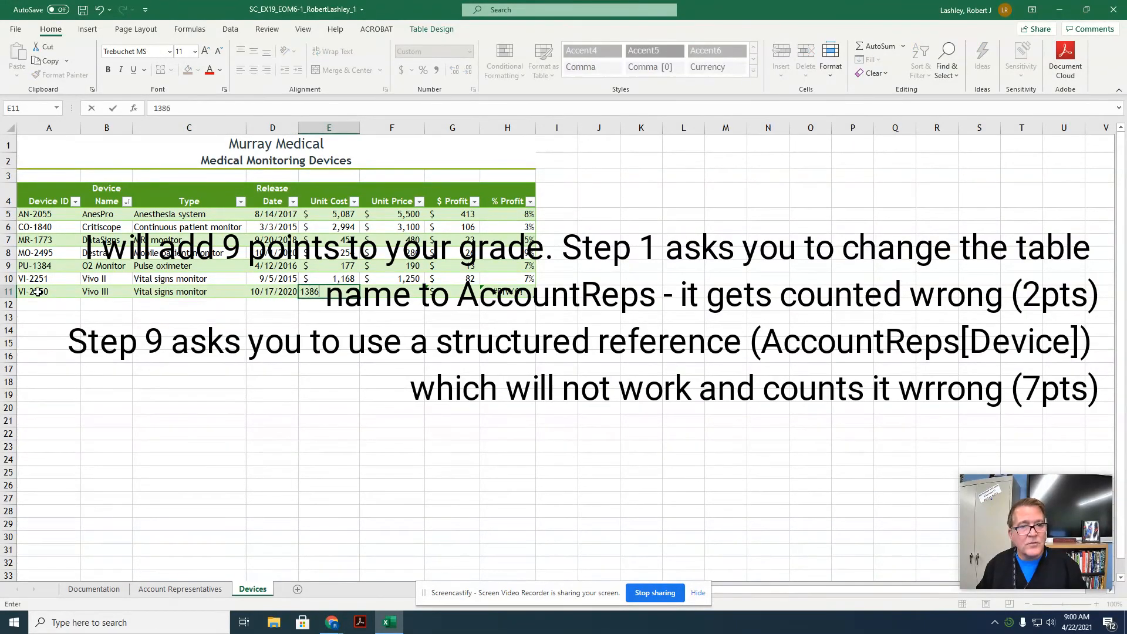
{"action": "key", "text": "Tab"}
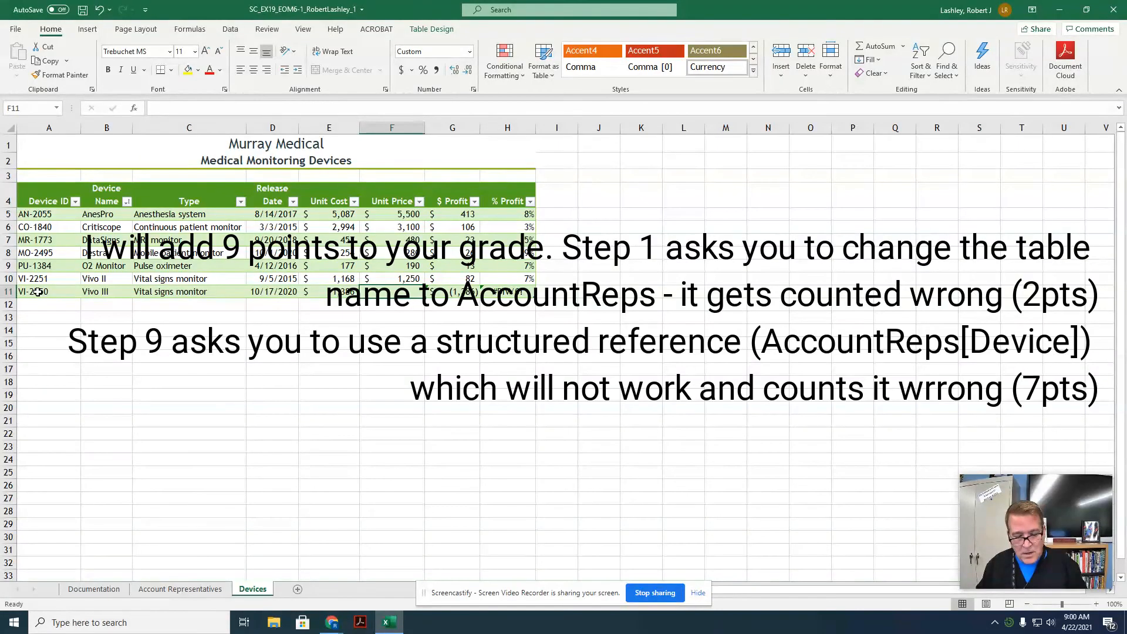
{"action": "type", "text": "1500"}
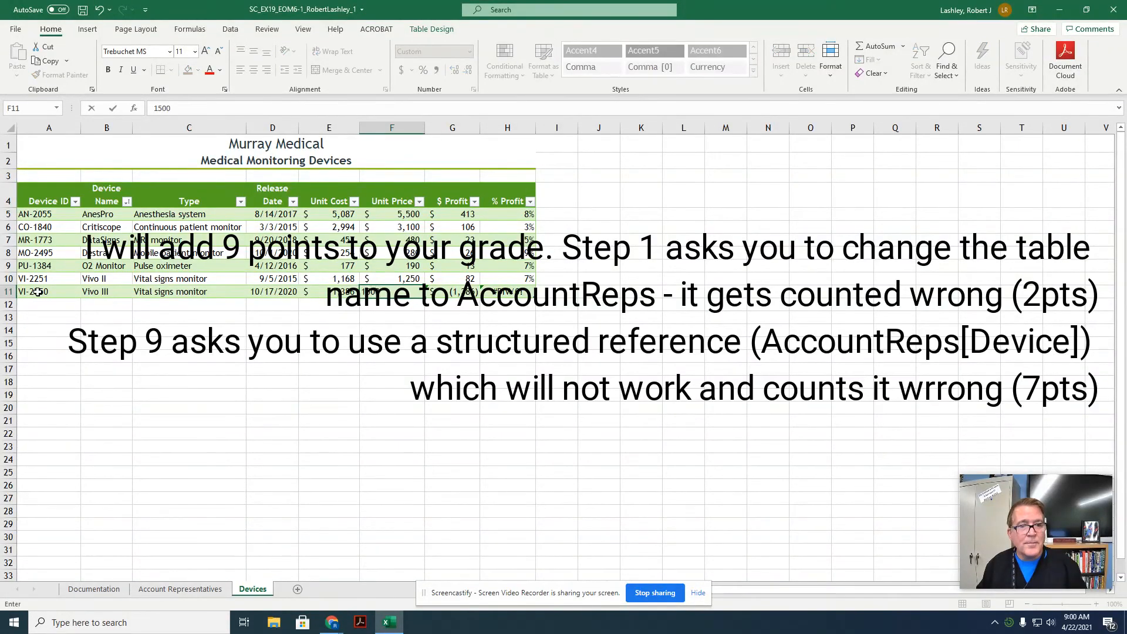
{"action": "key", "text": "Return"}
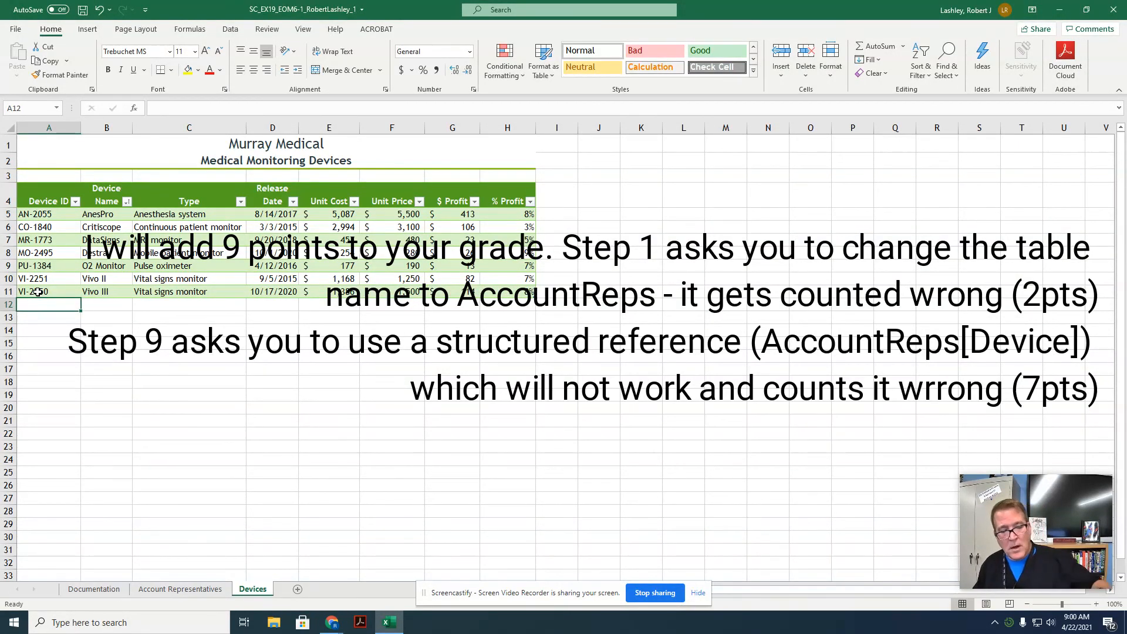